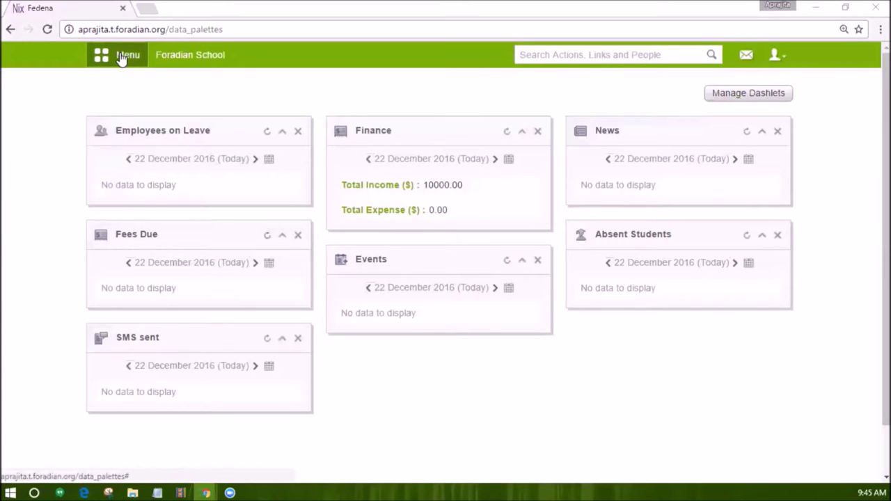
Go to Administration > Human Resource > Advanced Payslip Reports and open the Payslip report.
left_click(121, 56)
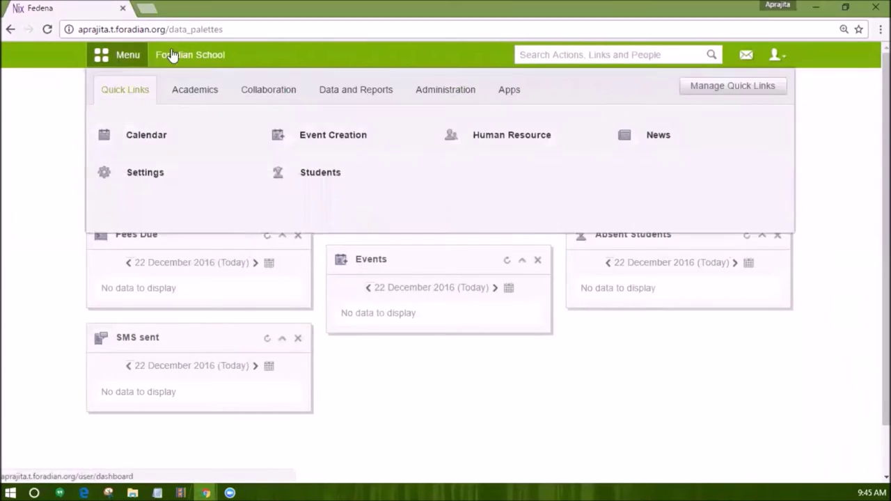
left_click(433, 89)
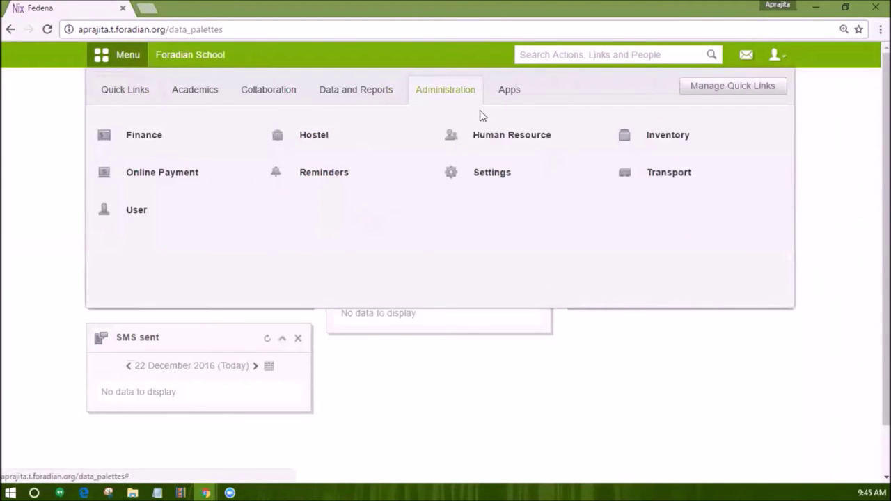
left_click(501, 138)
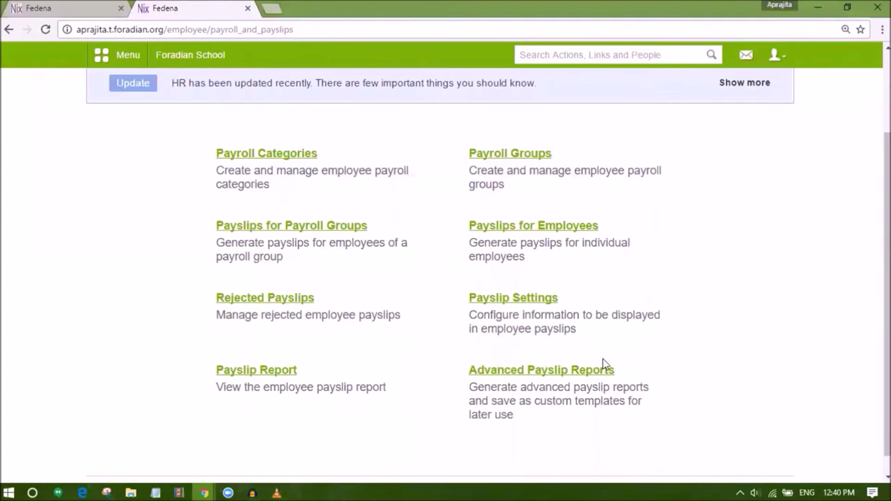
scroll(603, 364, "up", 1)
scroll(597, 364, "down", 1)
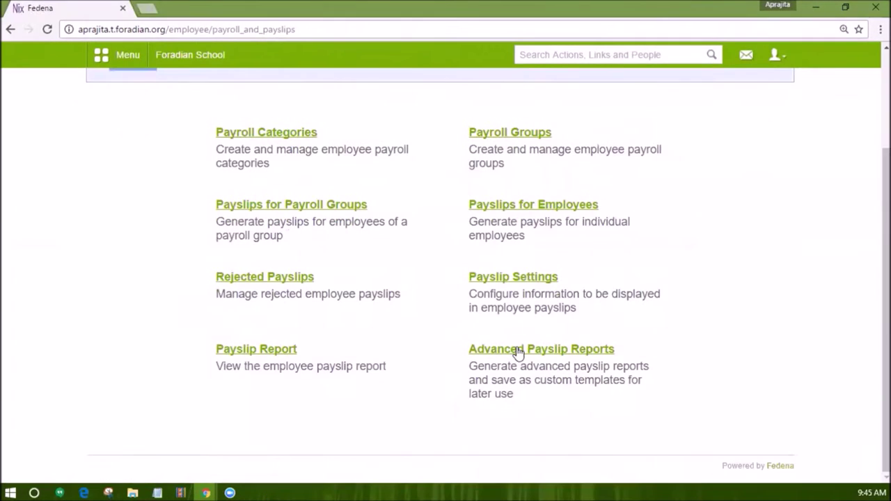
left_click(519, 352)
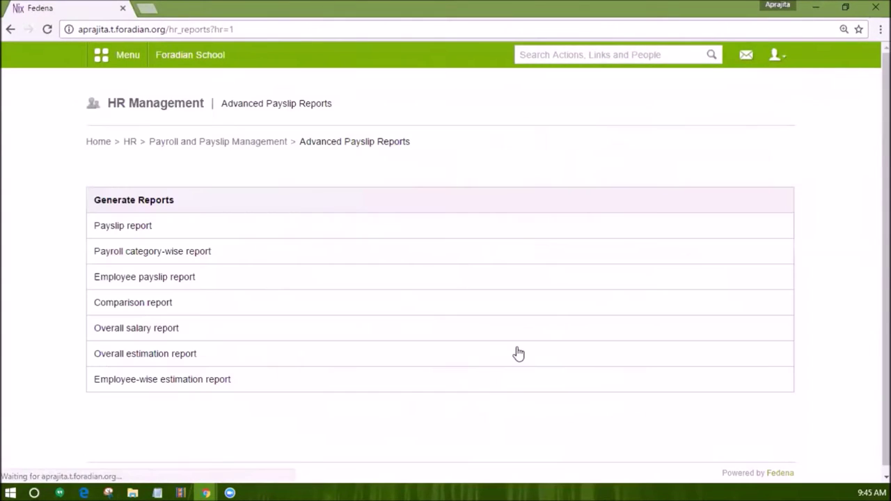
scroll(512, 351, "down", 1)
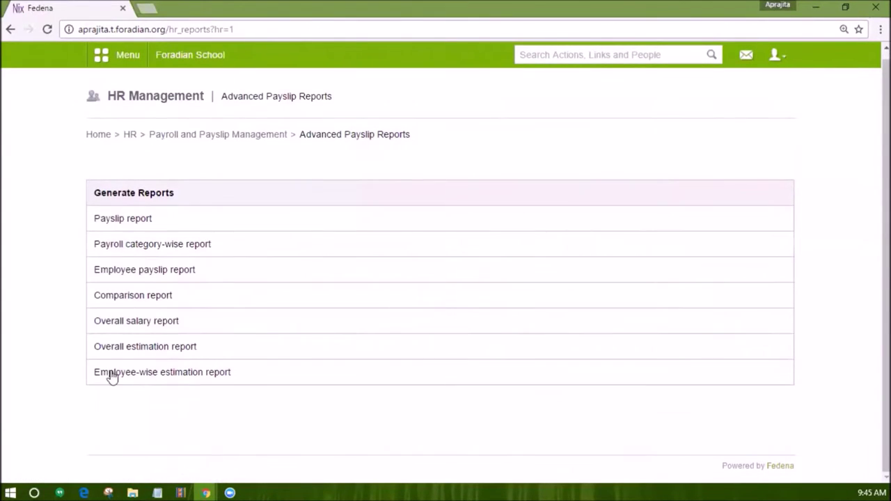
left_click(141, 221)
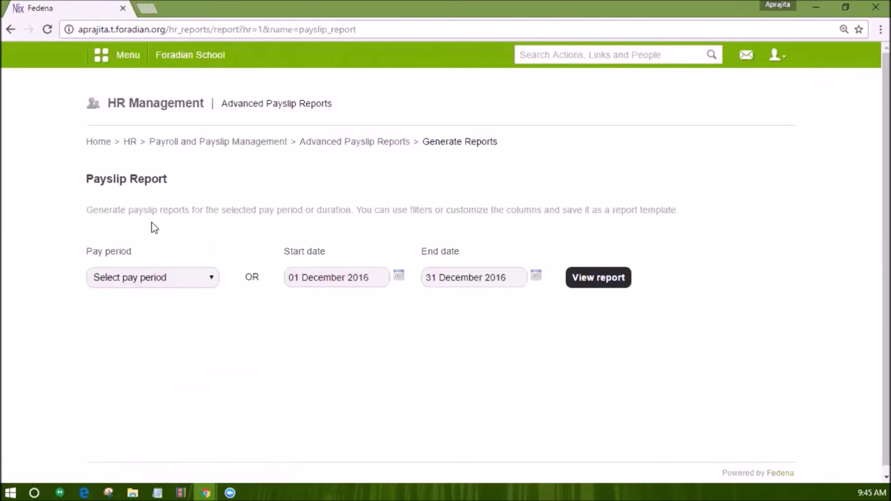
Generate the payslip report from 02 August 2016 and show its filter options.
left_click(398, 277)
left_click(357, 296)
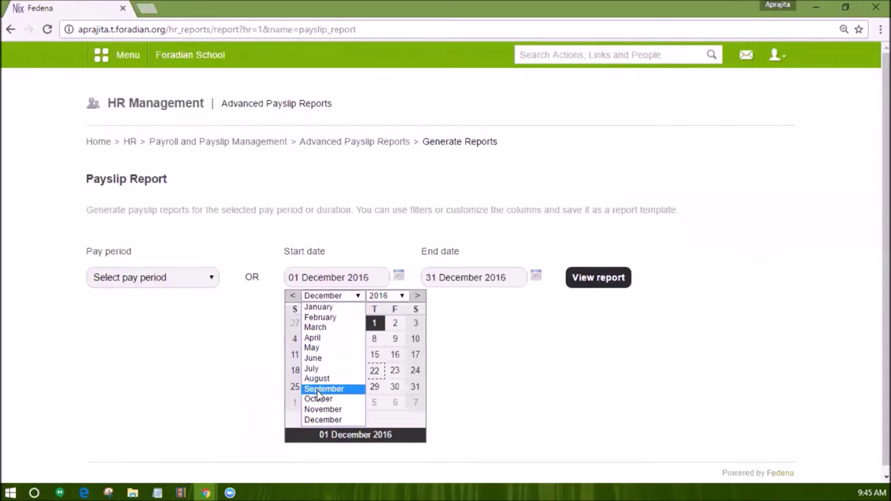
left_click(317, 378)
left_click(336, 339)
left_click(569, 281)
scroll(583, 290, "down", 2)
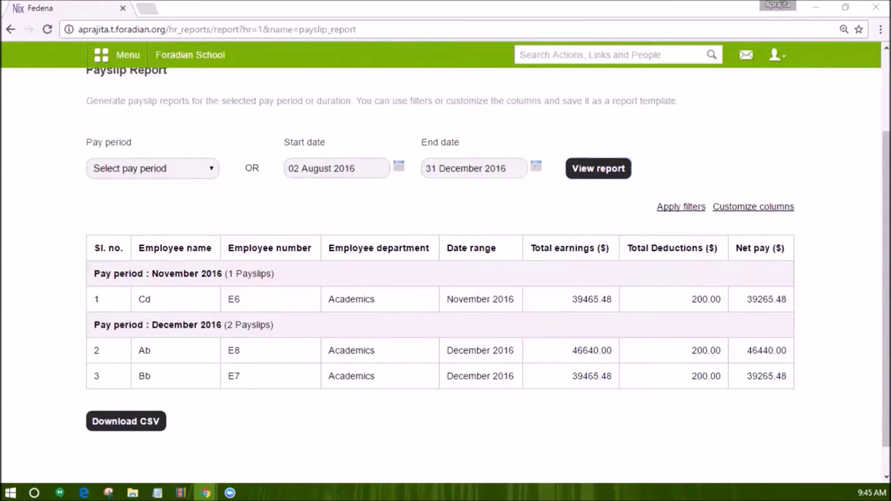
left_click(681, 207)
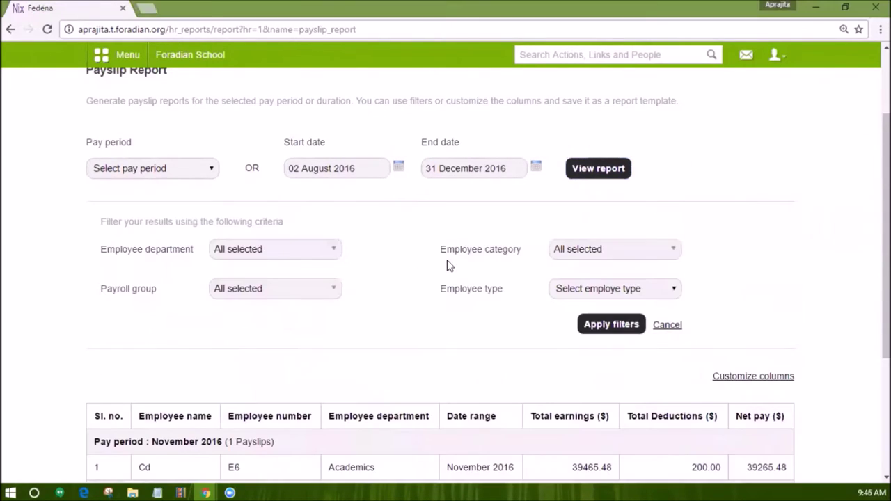
Review the employee department and employee category filter choices.
left_click(288, 255)
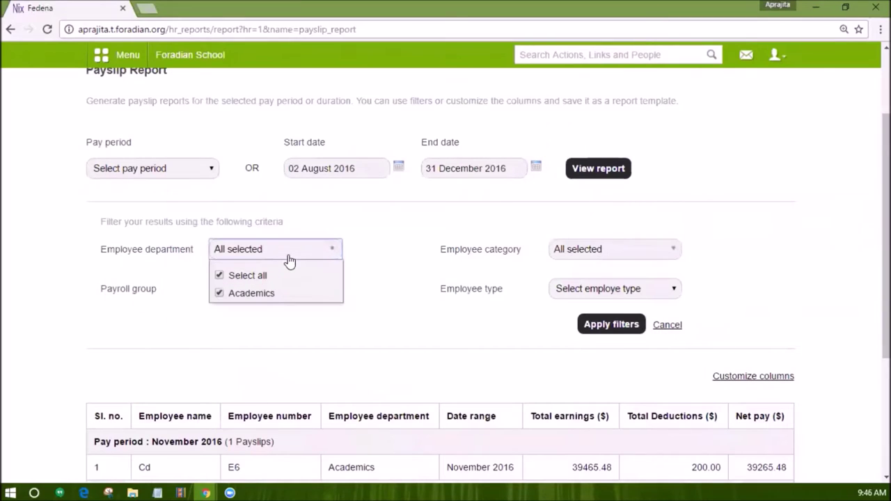
left_click(577, 253)
left_click(533, 341)
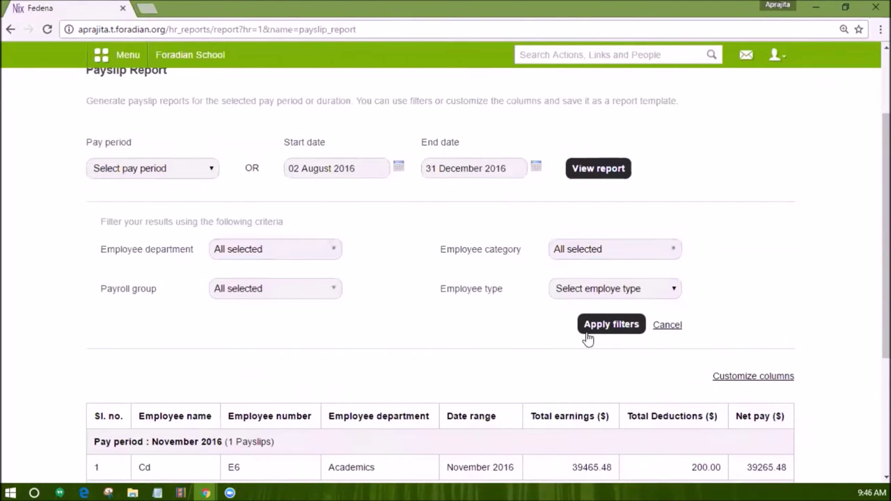
scroll(608, 338, "down", 1)
scroll(608, 328, "down", 2)
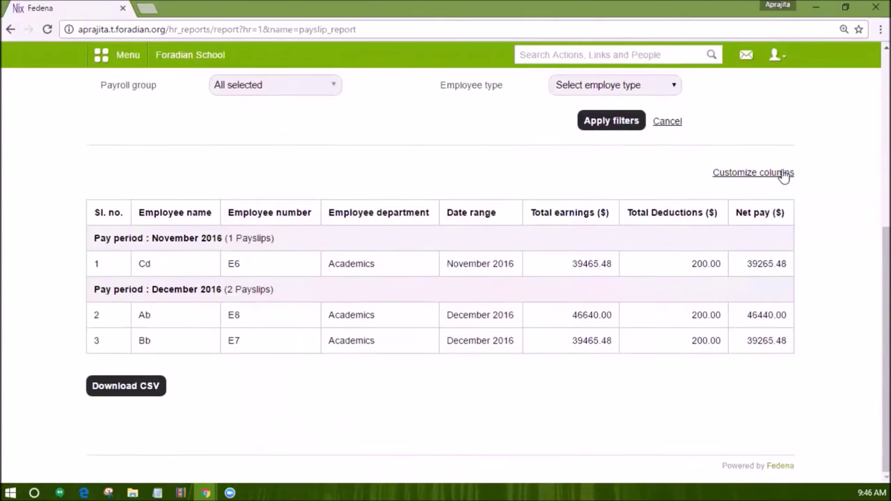
Show totals for Total earnings, Total Deductions and Net pay, and save the columns.
left_click(782, 172)
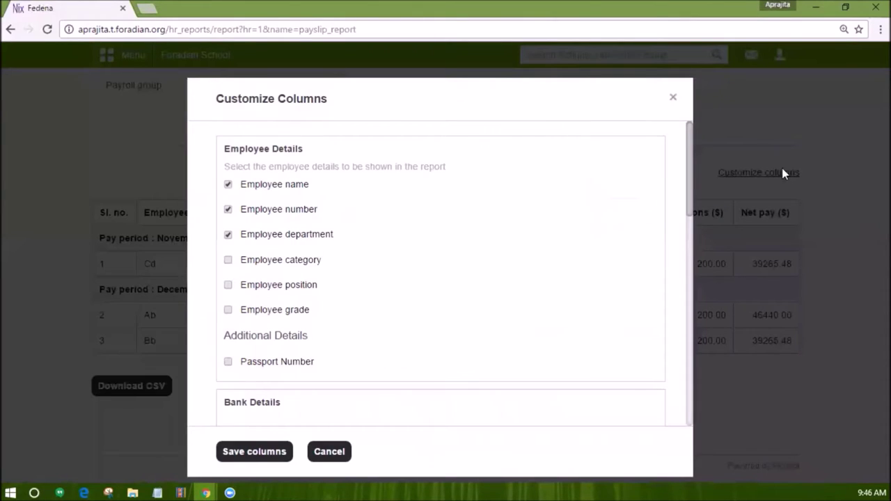
scroll(475, 268, "down", 1)
scroll(476, 268, "down", 5)
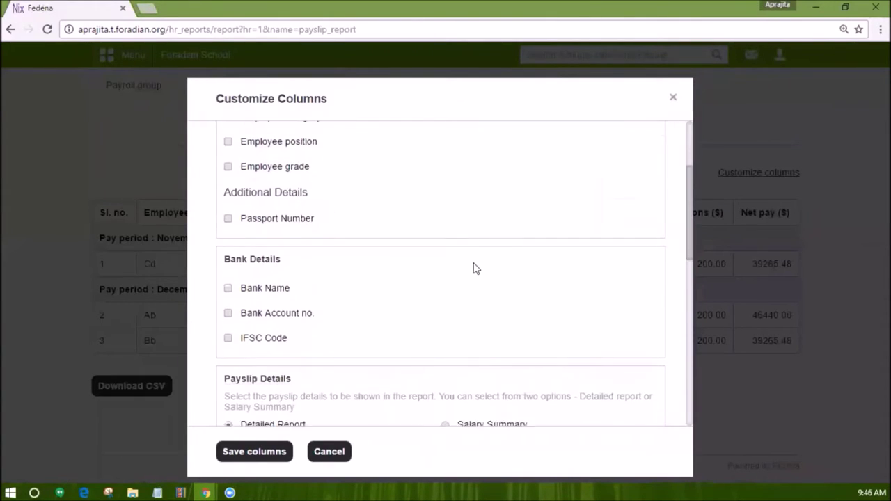
scroll(474, 264, "down", 5)
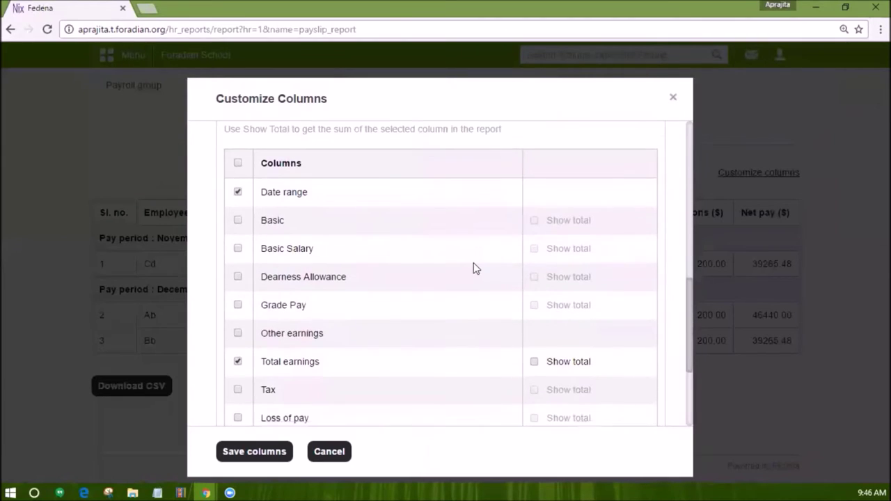
left_click(534, 192)
left_click(533, 304)
left_click(534, 332)
left_click(234, 456)
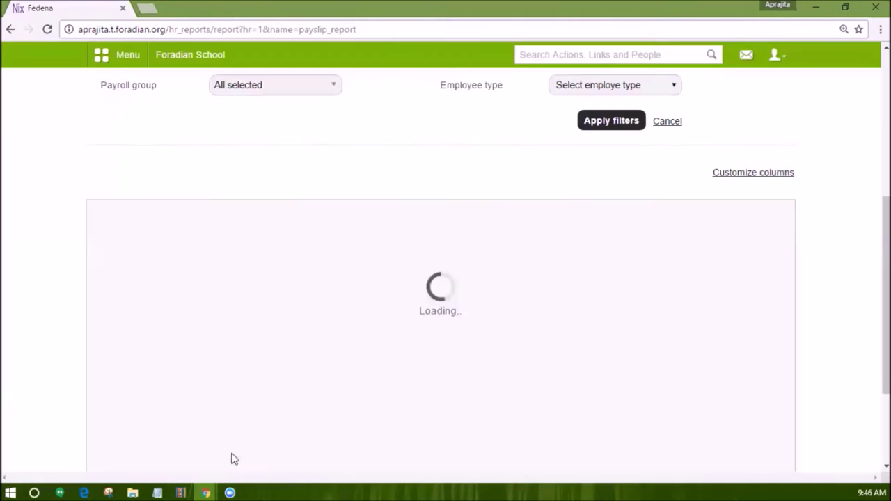
scroll(285, 348, "down", 2)
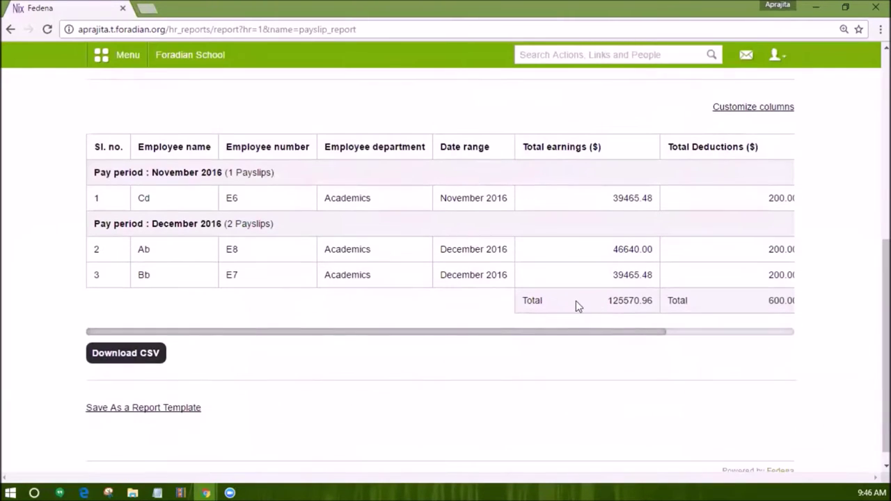
left_click_drag(609, 301, 787, 320)
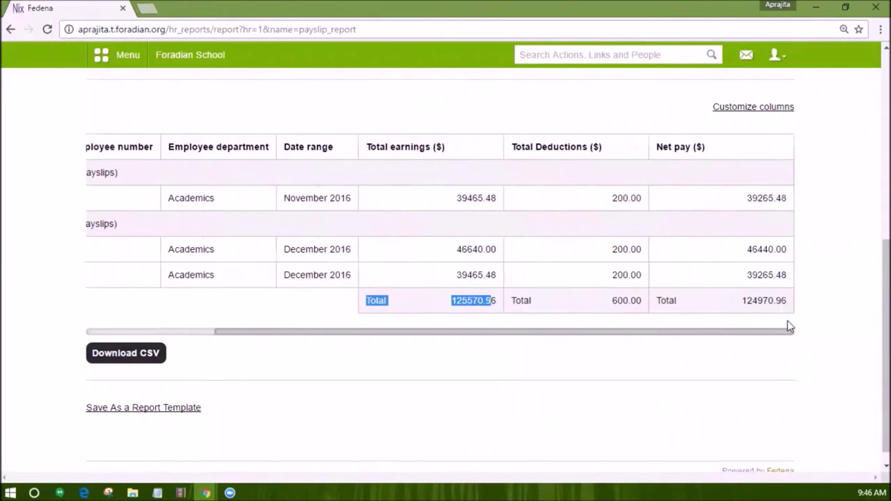
Download the report as CSV and save it as the 'Custom Payslip Report' template.
left_click(126, 356)
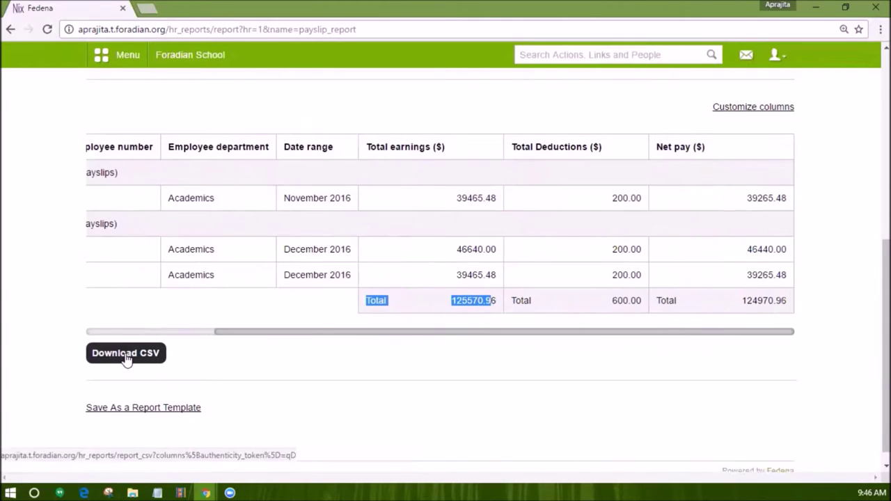
left_click(128, 409)
left_click(339, 215)
type("Custom Paysl")
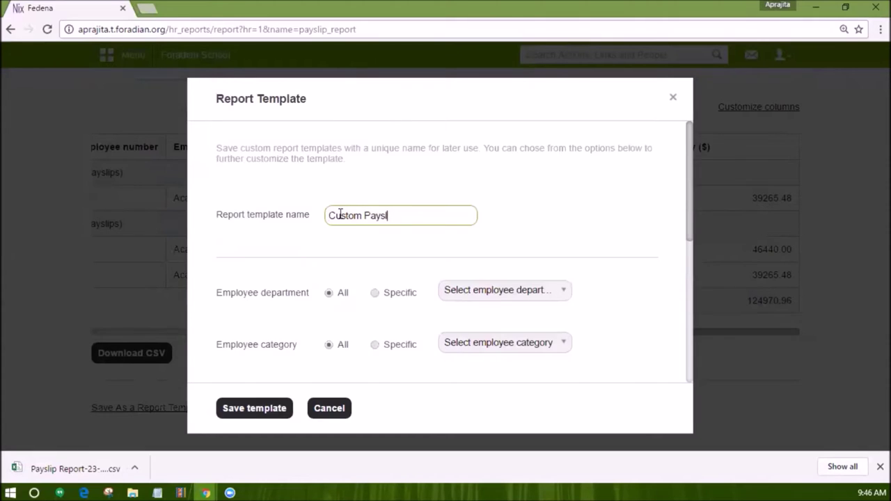
scroll(289, 346, "down", 4)
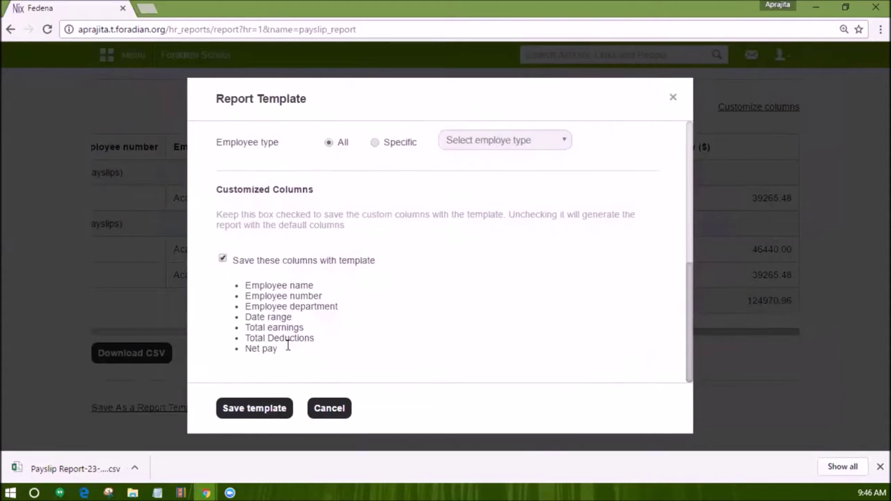
left_click(270, 410)
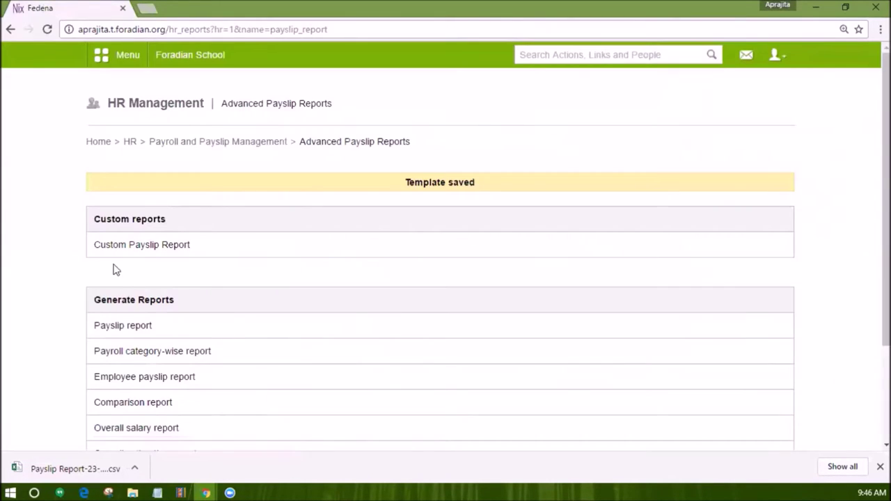
Open the saved Custom Payslip Report, view its edit settings, and cancel without changes.
left_click_drag(173, 222, 95, 220)
left_click(142, 244)
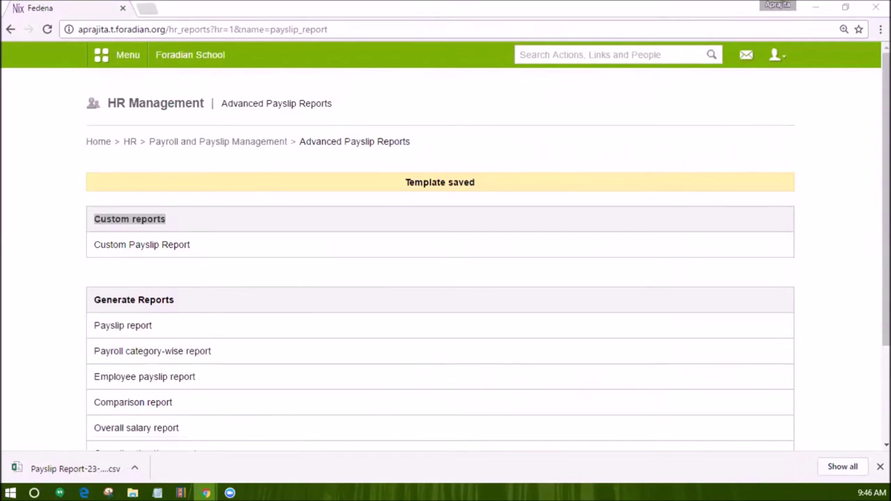
left_click(710, 104)
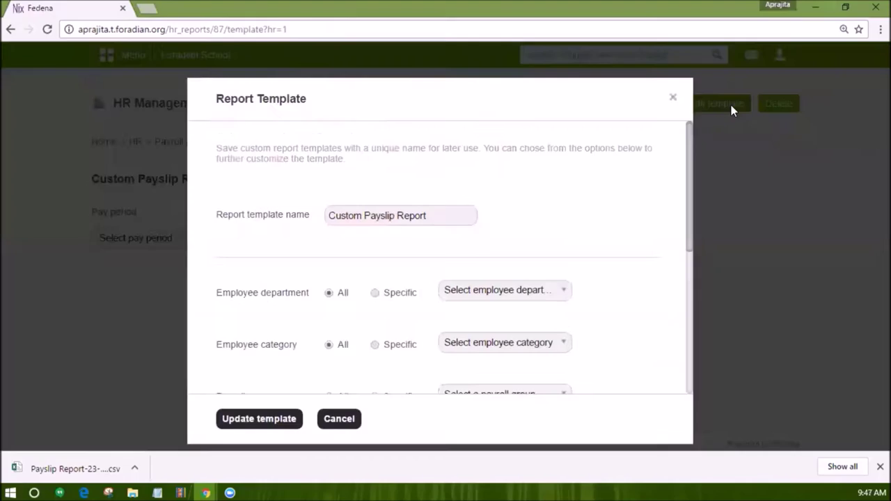
scroll(473, 244, "down", 4)
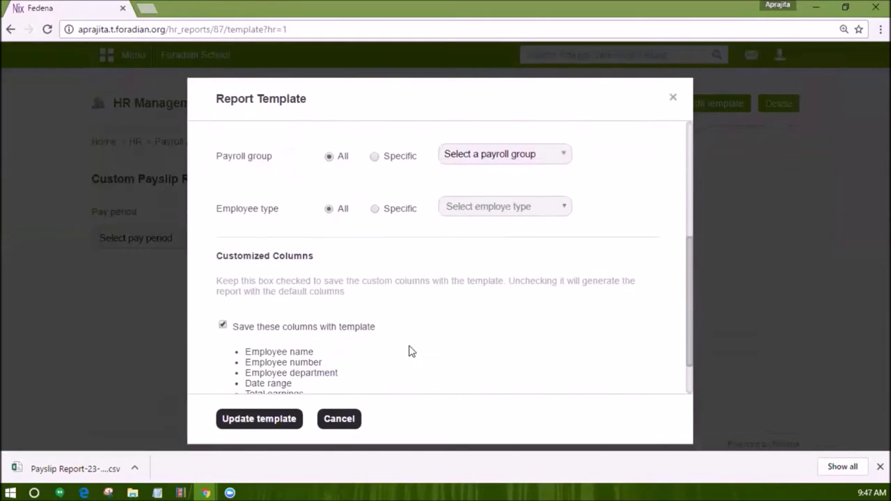
left_click(334, 420)
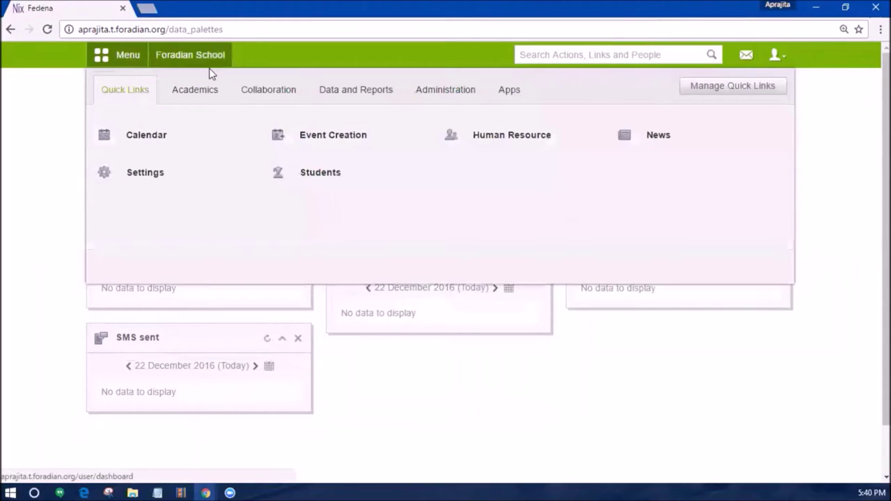
Navigate to Administration > Human Resource > HR Settings > Payroll Settings.
left_click(433, 84)
left_click(471, 132)
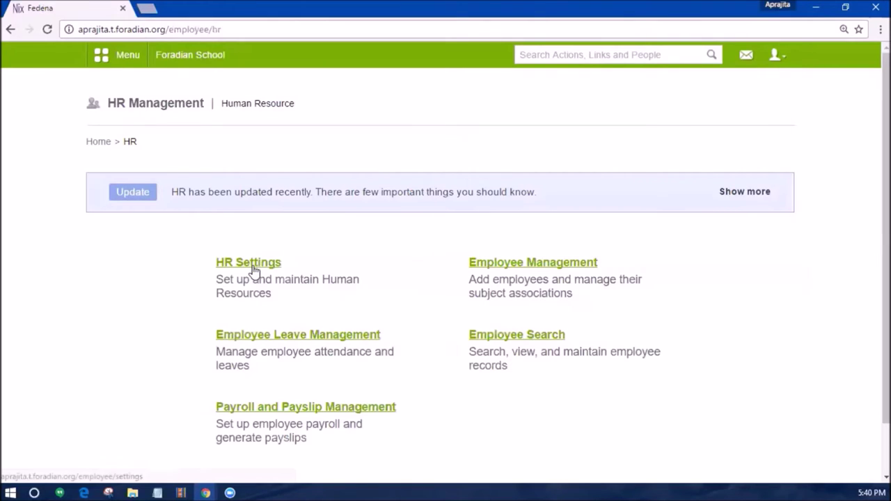
left_click(252, 264)
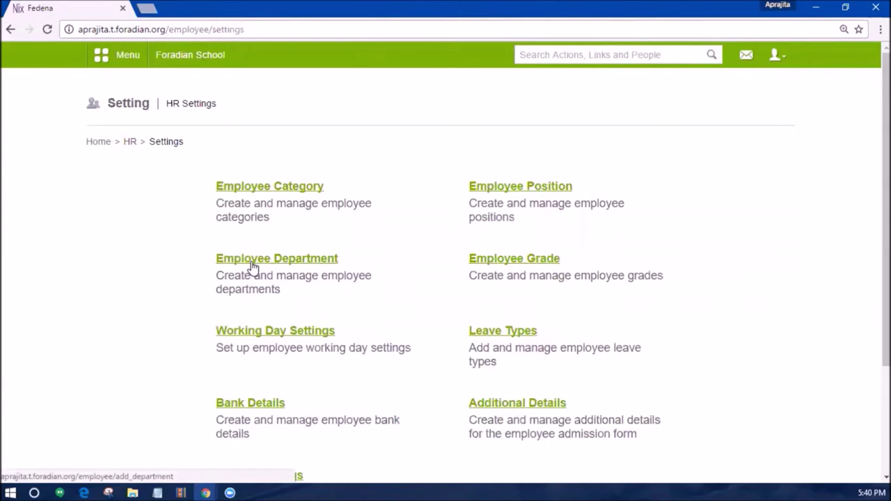
scroll(254, 306, "down", 2)
left_click(261, 348)
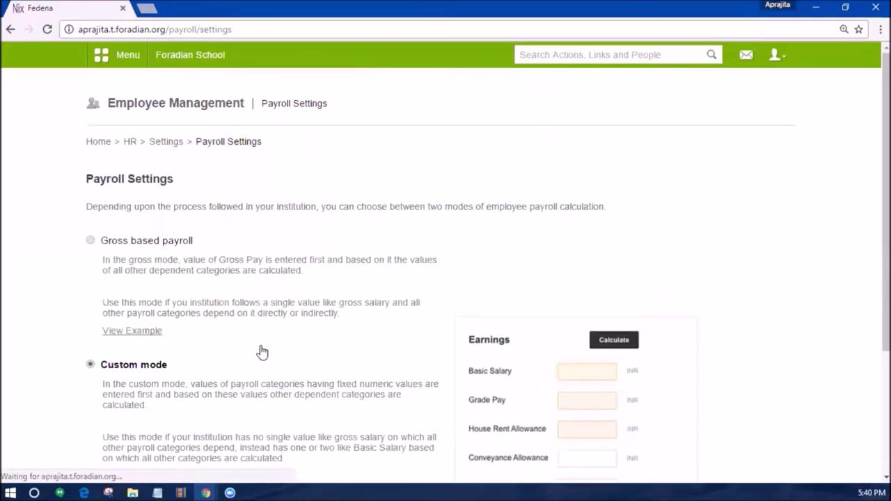
Select Gross based payroll, review its worked example, and save the settings.
left_click(90, 242)
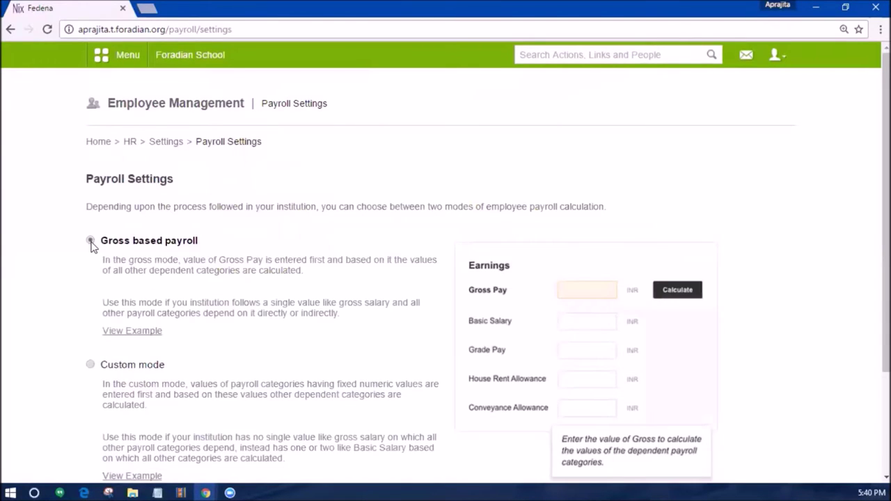
scroll(100, 259, "down", 1)
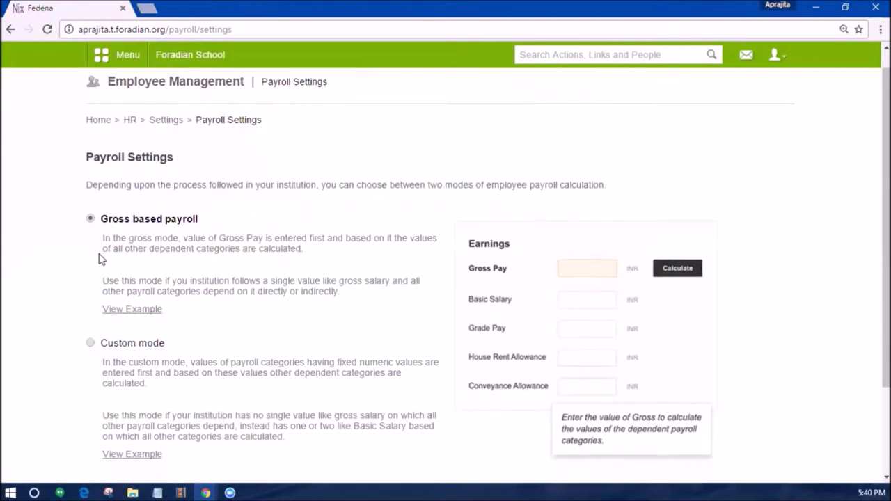
left_click(133, 310)
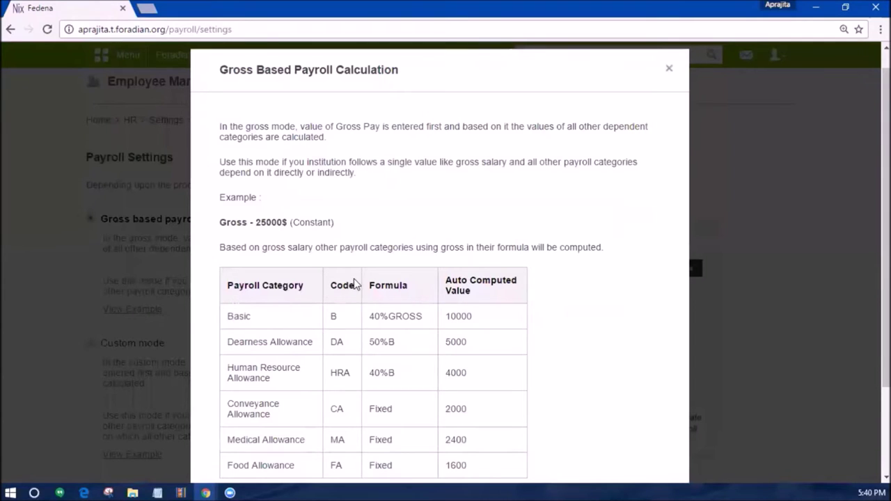
scroll(354, 282, "down", 2)
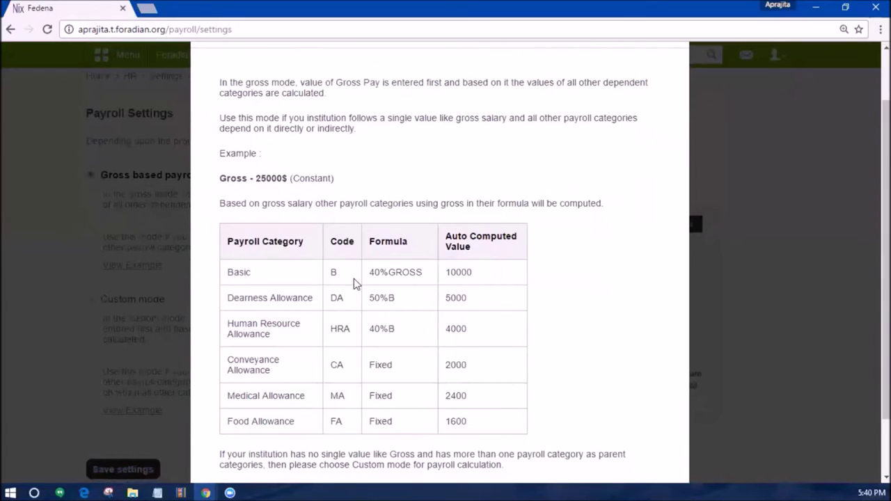
key("alt+Tab")
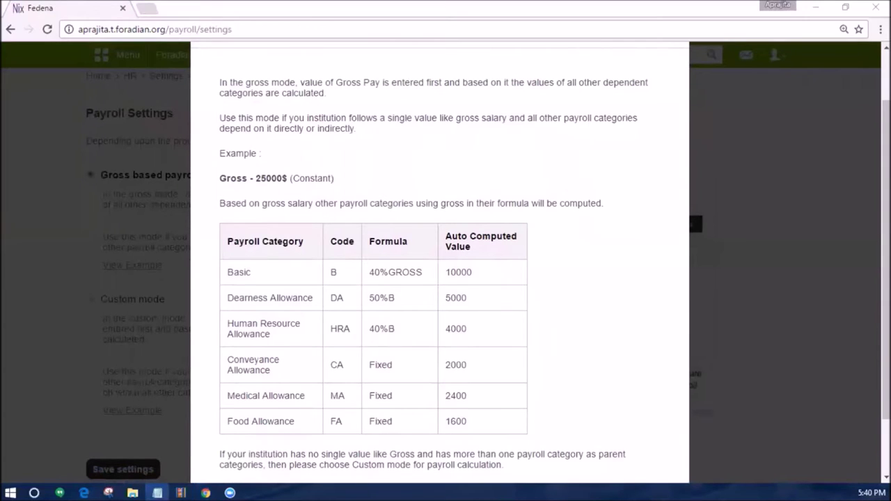
left_click(428, 276)
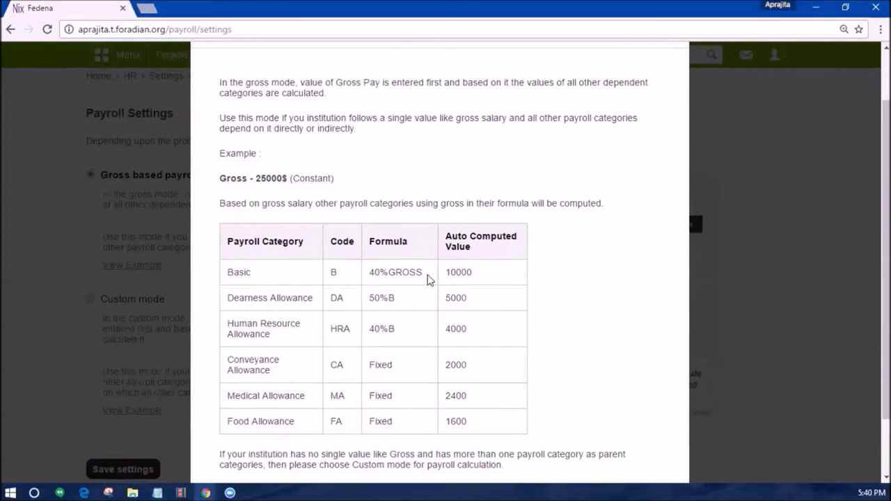
scroll(427, 277, "down", 2)
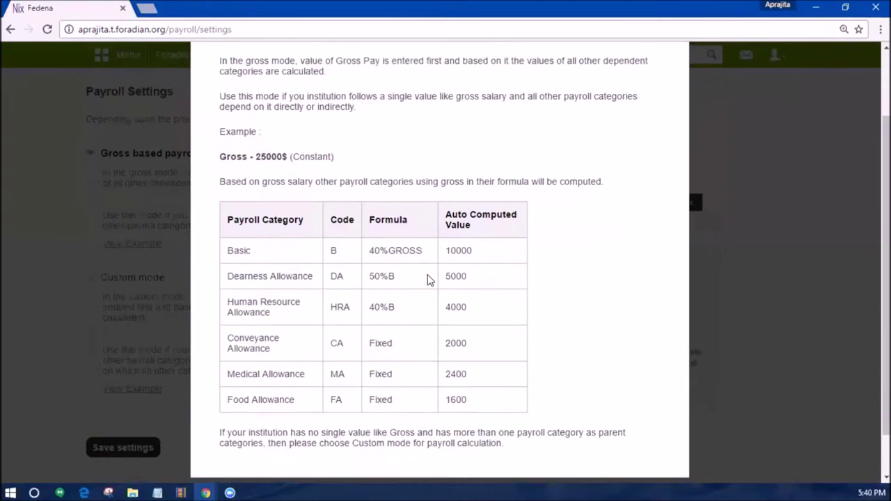
left_click(30, 263)
left_click(104, 426)
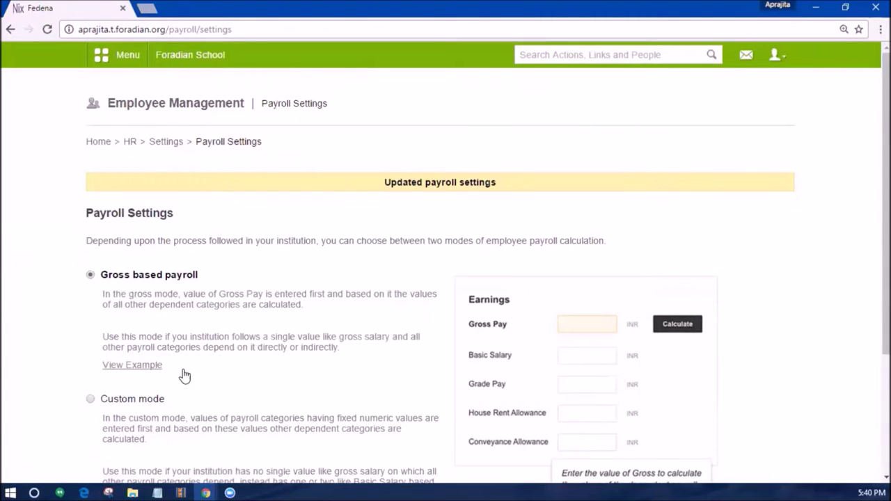
Choose Custom mode payroll, check its worked example, save, then go to Assign Employees.
scroll(194, 371, "down", 1)
scroll(195, 368, "down", 4)
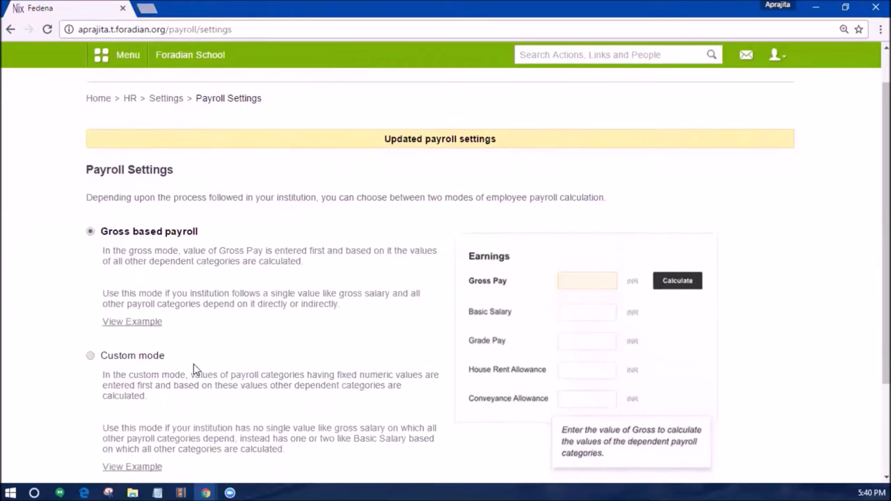
scroll(195, 361, "down", 1)
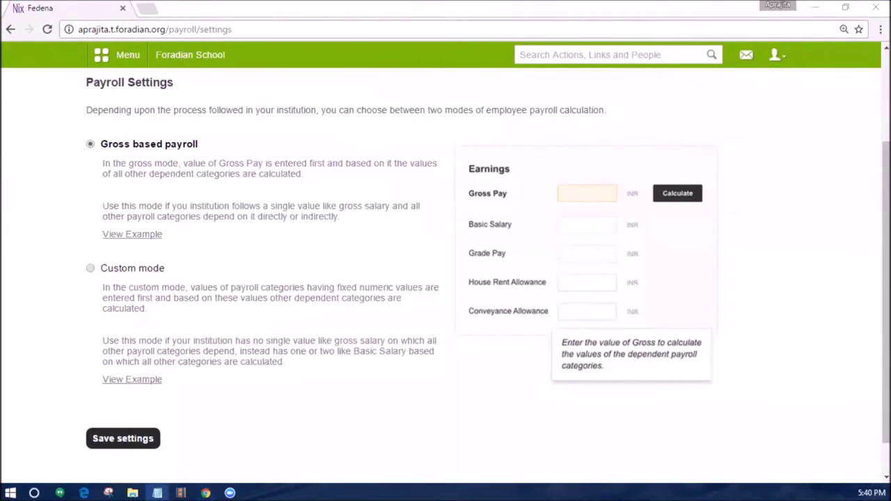
left_click(90, 268)
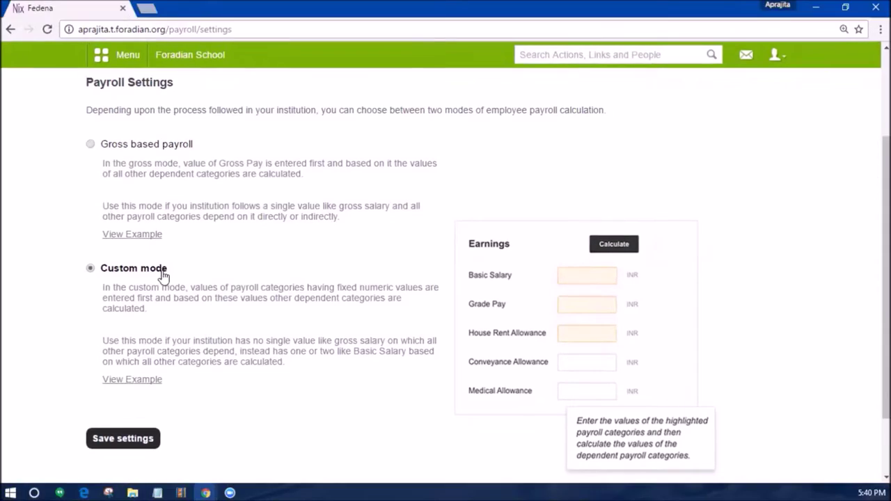
left_click(129, 379)
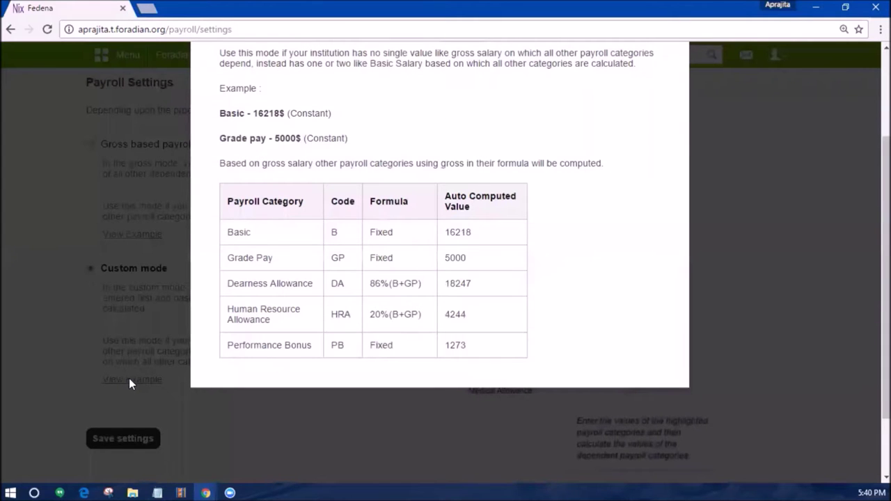
scroll(294, 268, "up", 3)
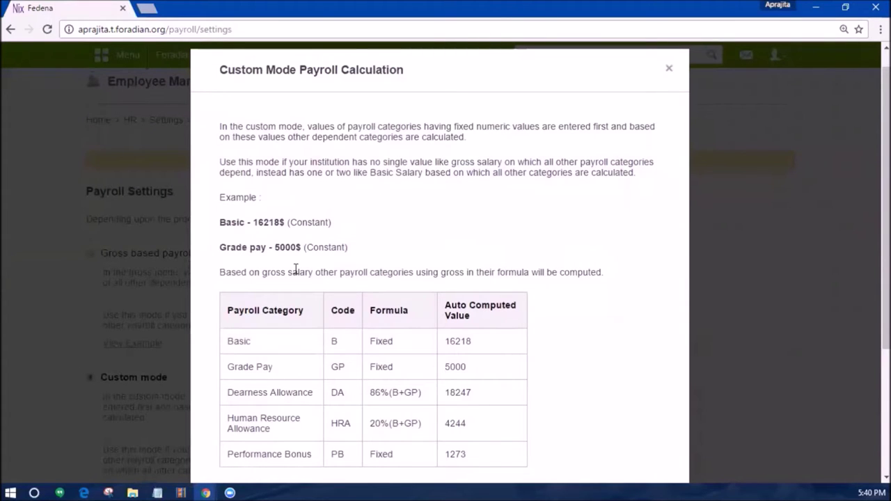
scroll(295, 269, "down", 2)
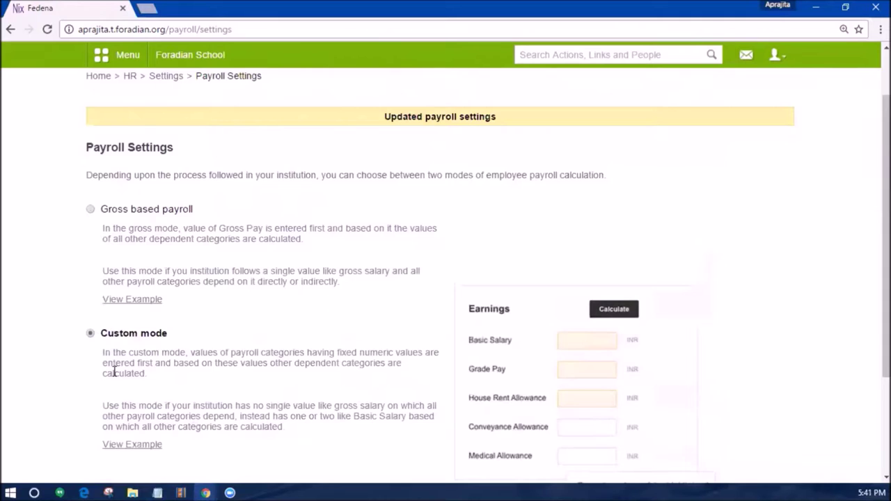
scroll(119, 422, "down", 3)
left_click(113, 409)
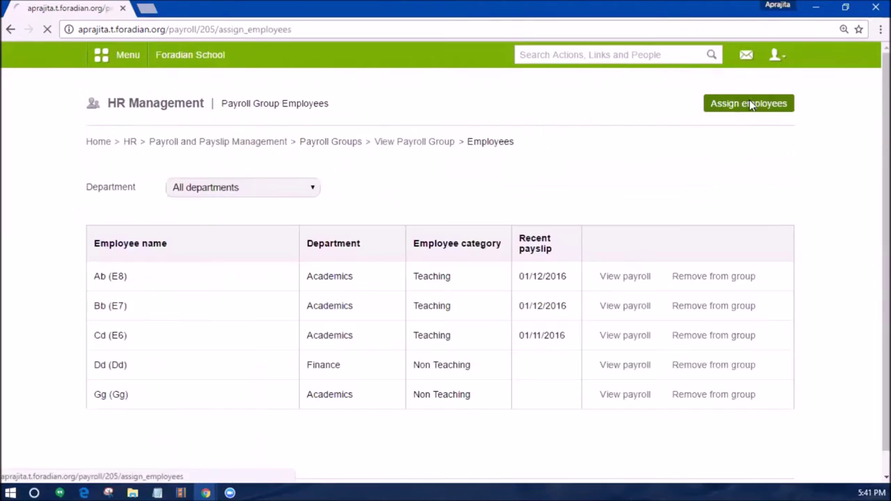
left_click(749, 99)
Add the Academics department employee to the payroll group.
left_click(240, 194)
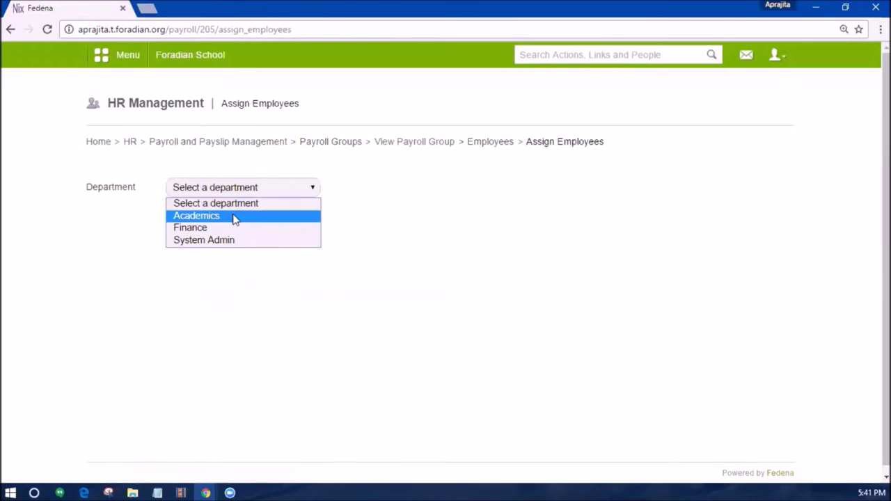
left_click(233, 217)
left_click(679, 289)
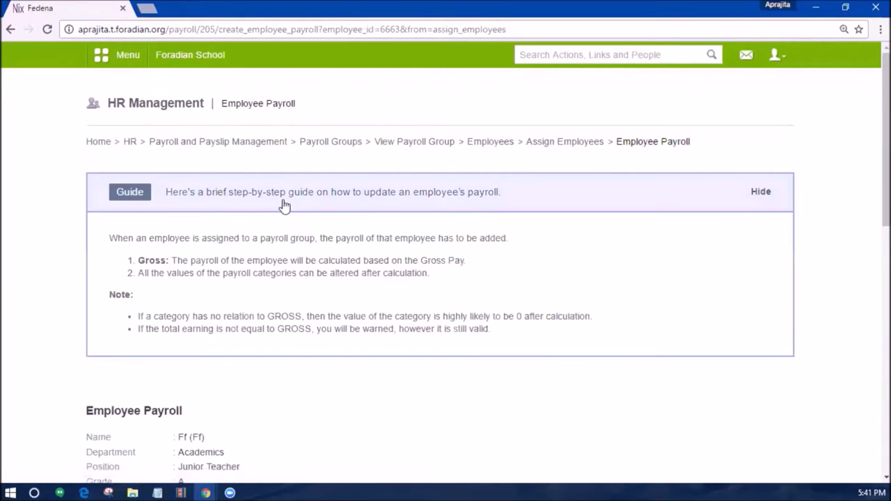
Change Basic pay from 16218.000 to 90000 and recalculate earnings to 176700 total.
left_click(284, 204)
scroll(315, 280, "down", 1)
scroll(348, 295, "down", 1)
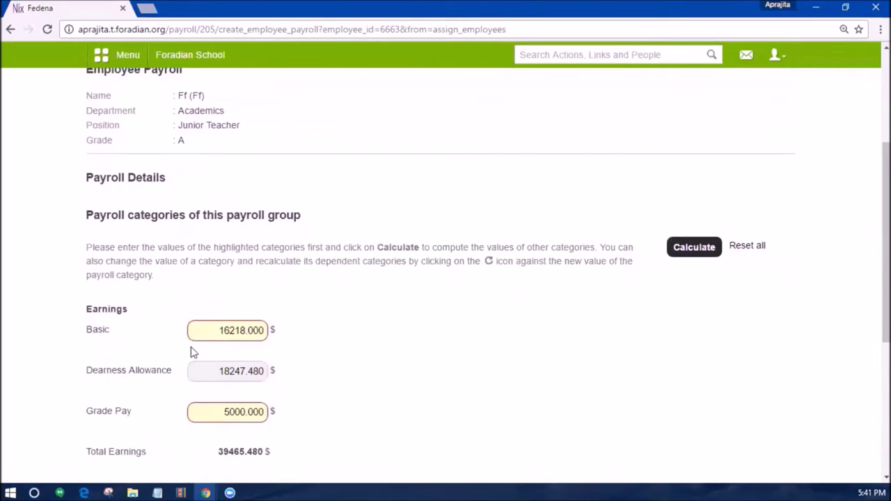
left_click(203, 335)
left_click_drag(213, 330, 268, 325)
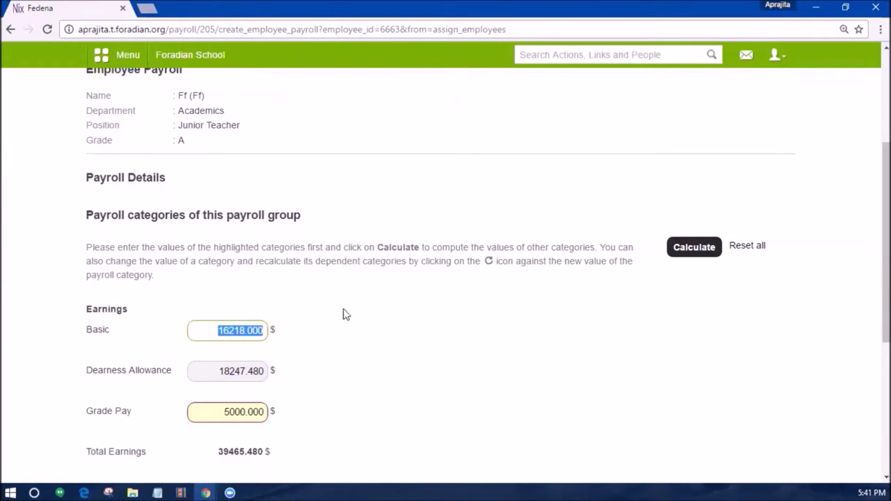
type("90000")
left_click(301, 369)
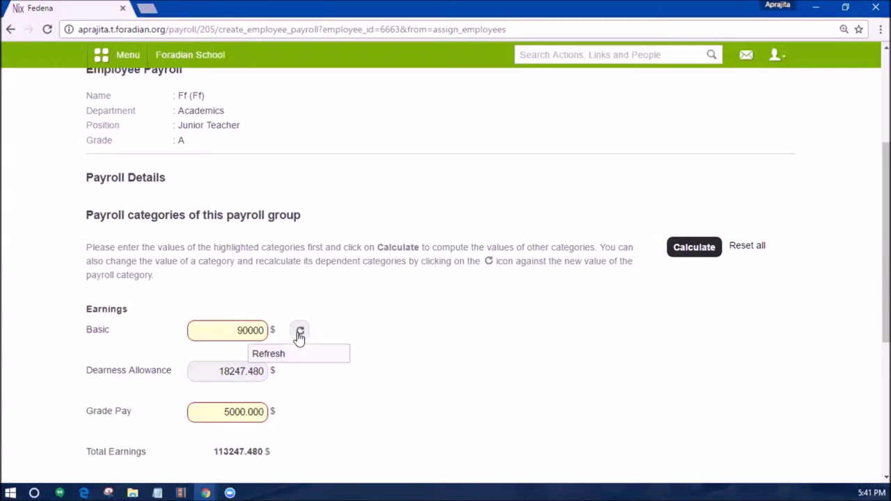
left_click(299, 333)
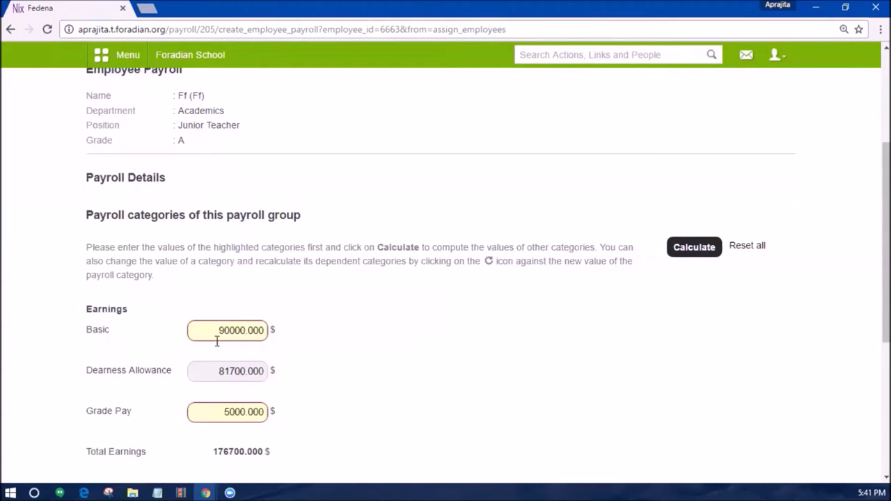
scroll(215, 339, "down", 2)
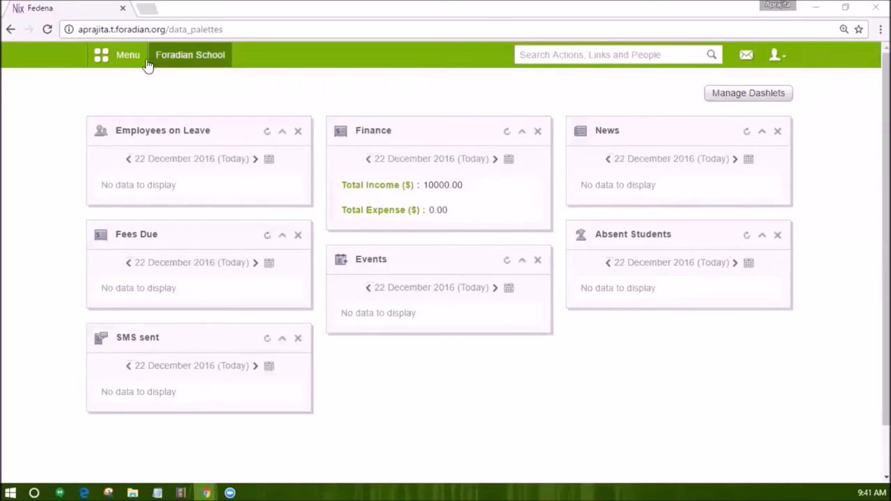
Open Administration > Settings and choose Student Document Categories.
left_click(132, 57)
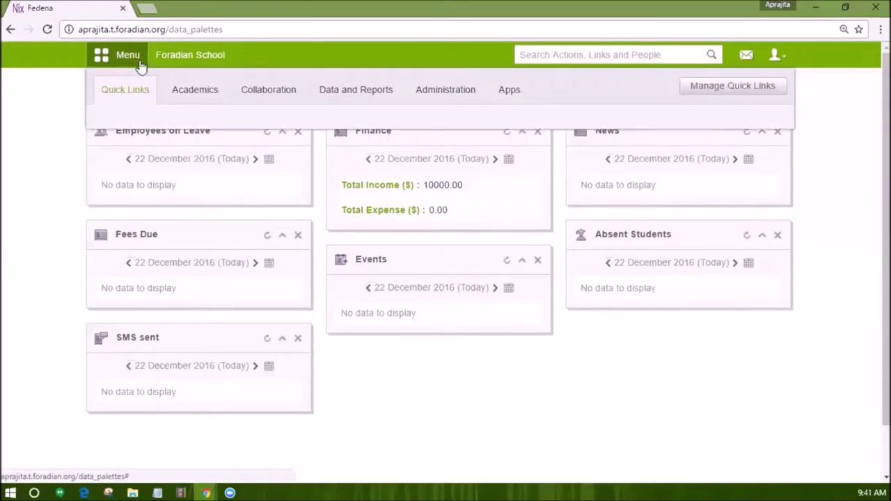
left_click(437, 100)
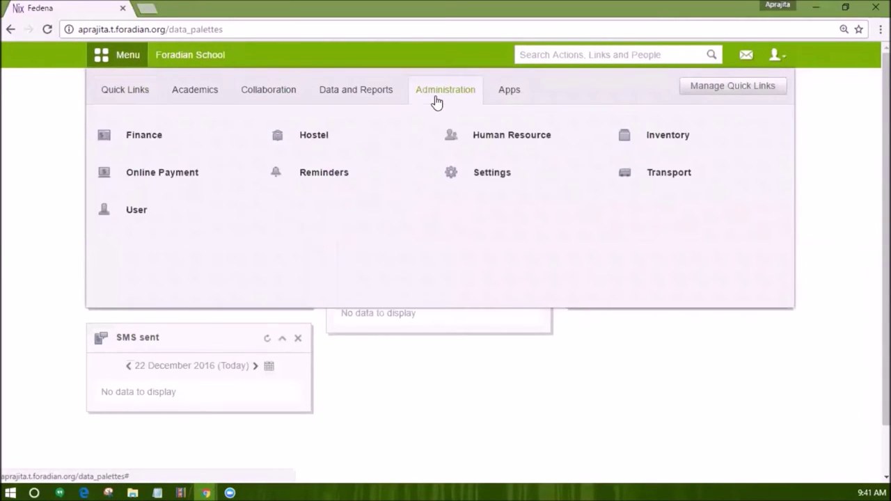
left_click(496, 174)
left_click(303, 403)
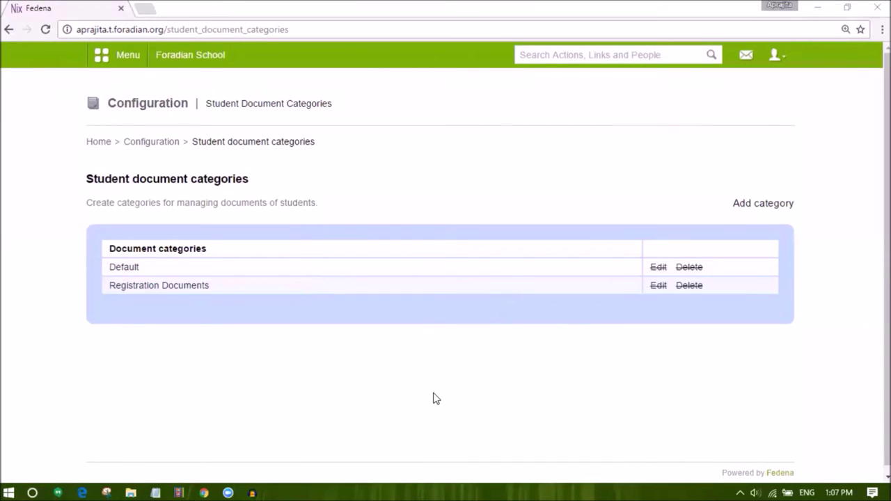
left_click(437, 368)
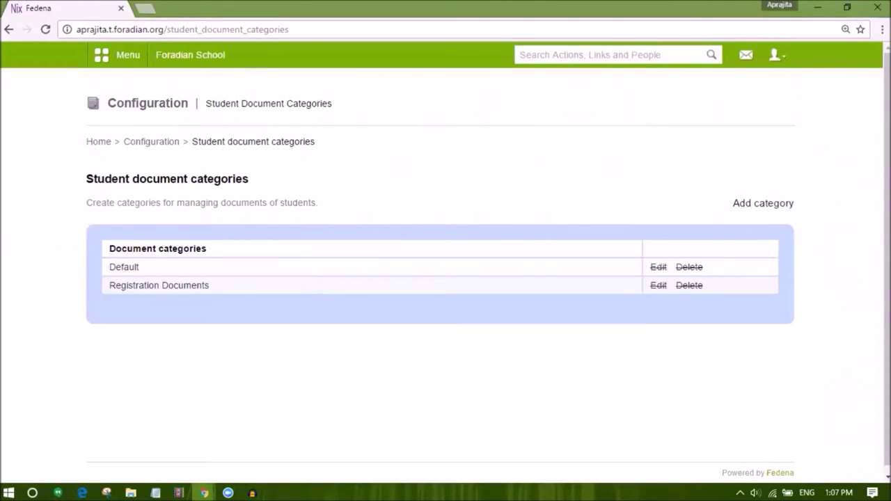
key("alt+Tab")
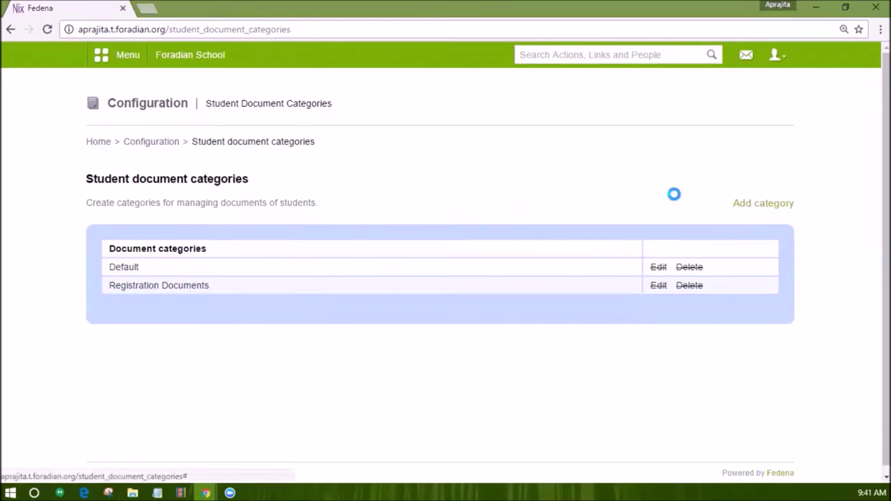
Paste 'Participation Certificates' as the new category name and add the category.
left_click(762, 203)
left_click(456, 112)
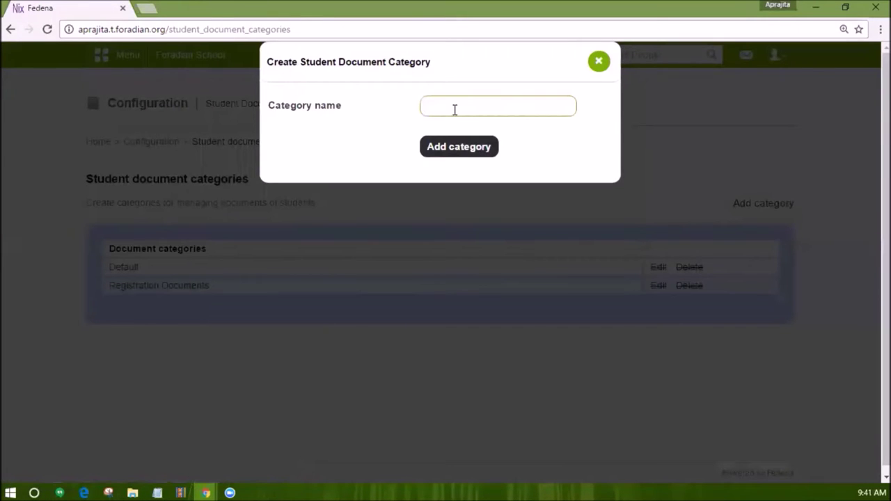
type("Participation Certificates")
left_click(451, 146)
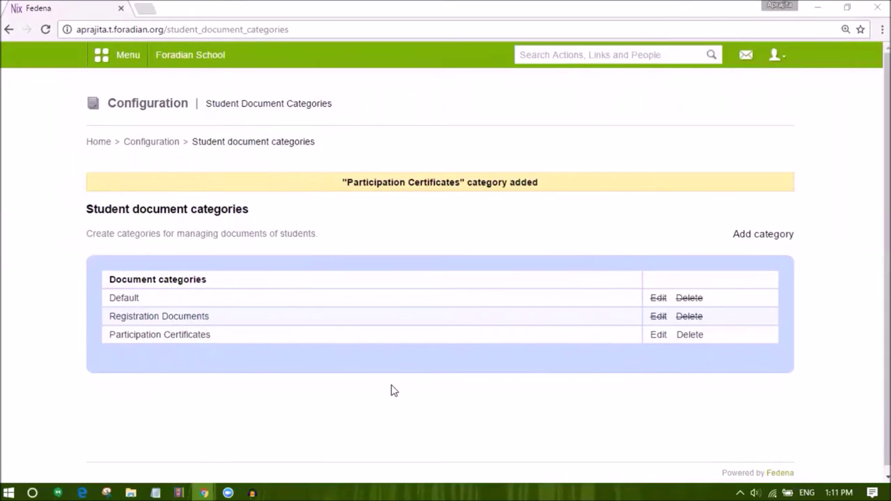
scroll(391, 390, "down", 1)
scroll(391, 391, "up", 1)
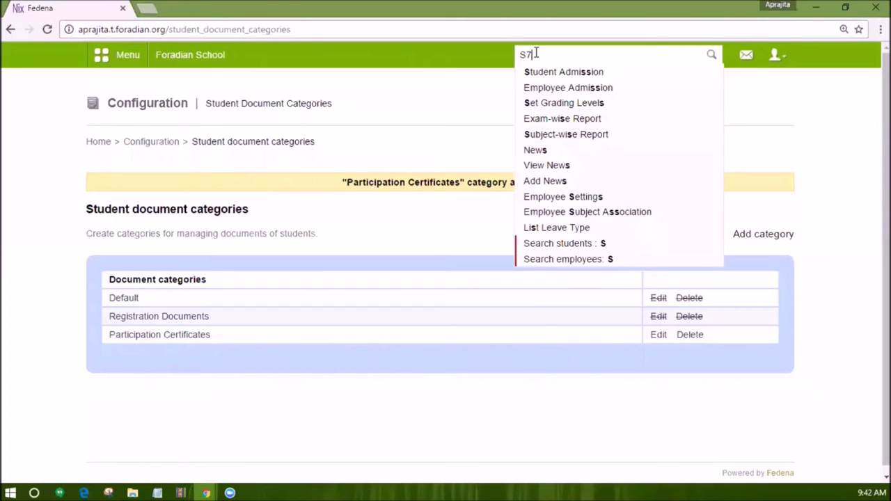
Search by admission number and open the matching student's documents page.
type("4")
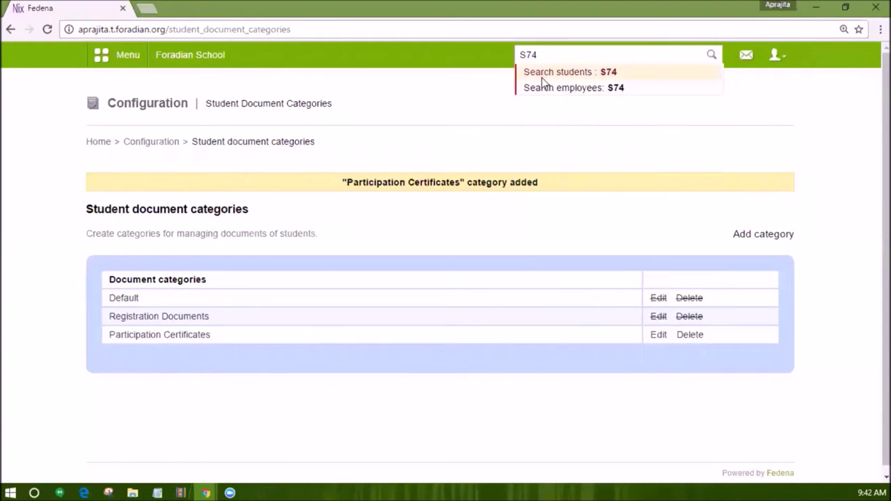
left_click(541, 78)
left_click(245, 326)
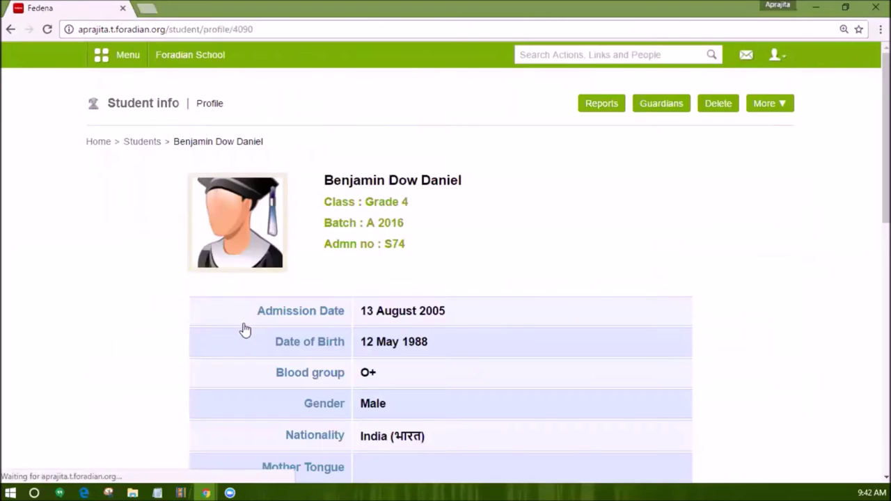
left_click(769, 103)
left_click(748, 351)
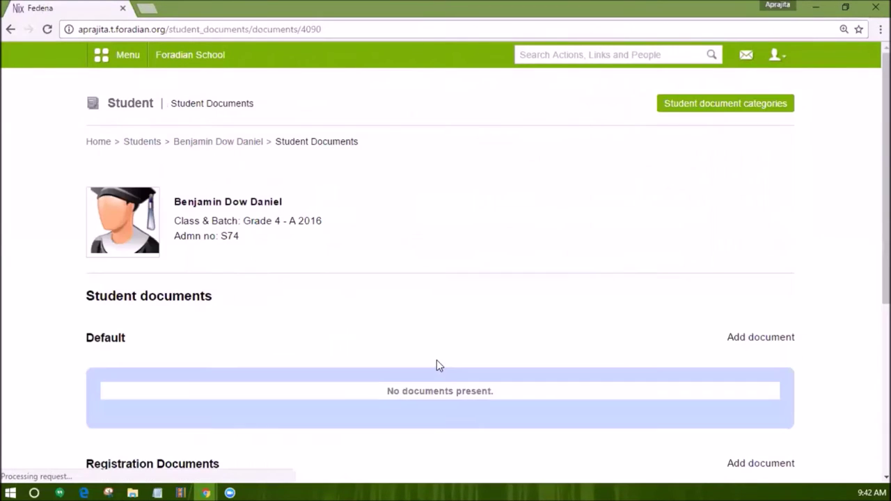
Review the document categories and start adding a document under Default.
scroll(437, 360, "down", 1)
scroll(437, 359, "down", 3)
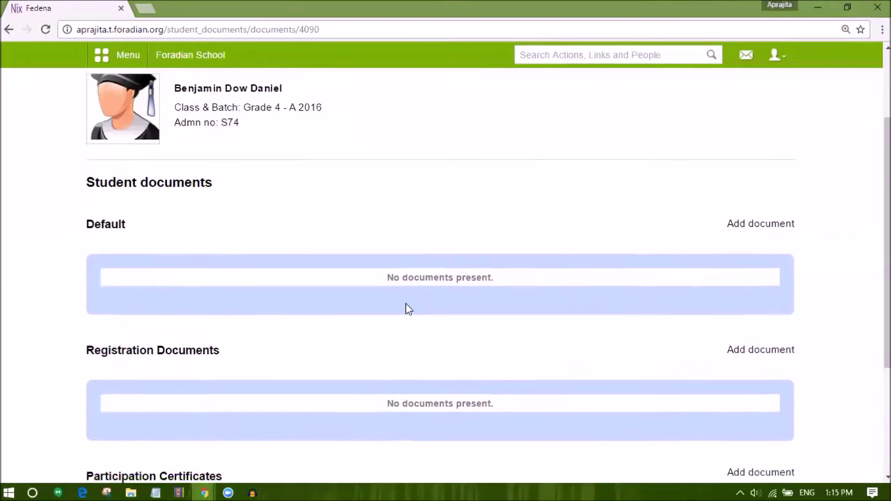
scroll(405, 308, "down", 3)
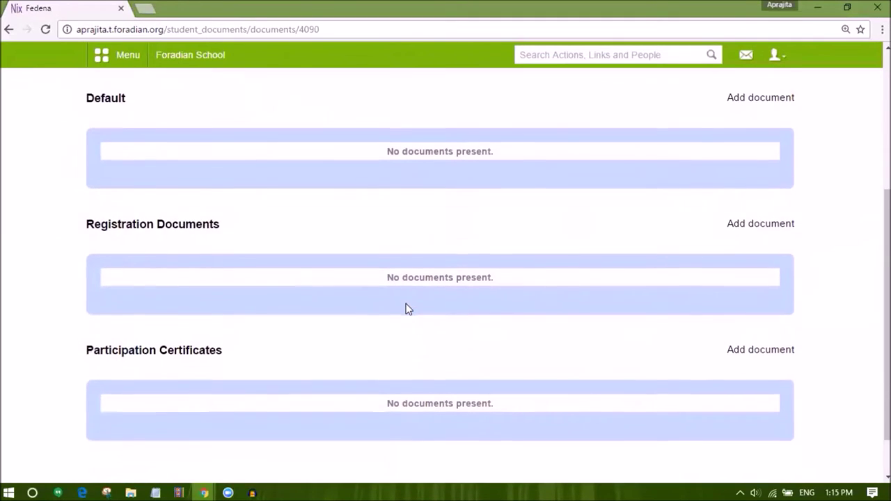
scroll(408, 308, "up", 2)
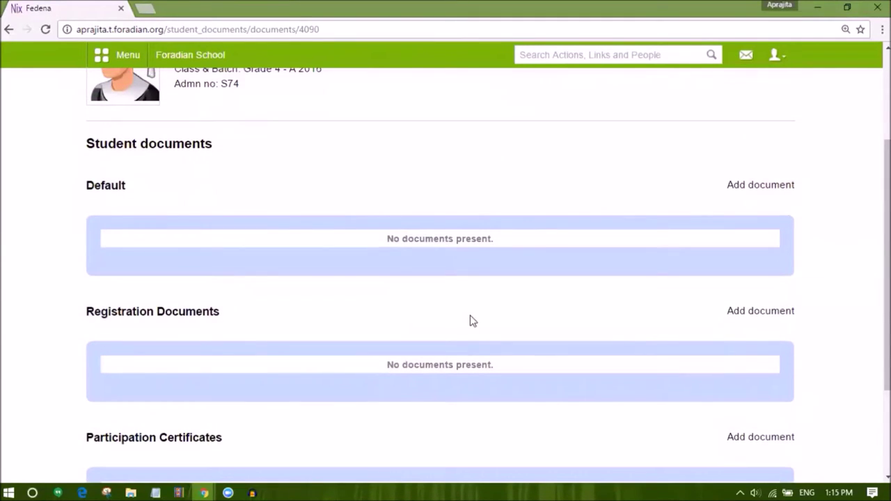
key("alt+q")
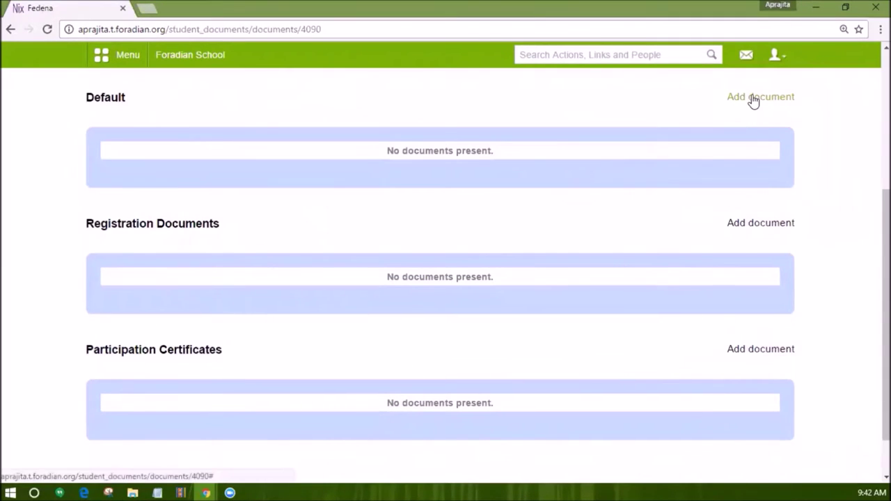
left_click(752, 99)
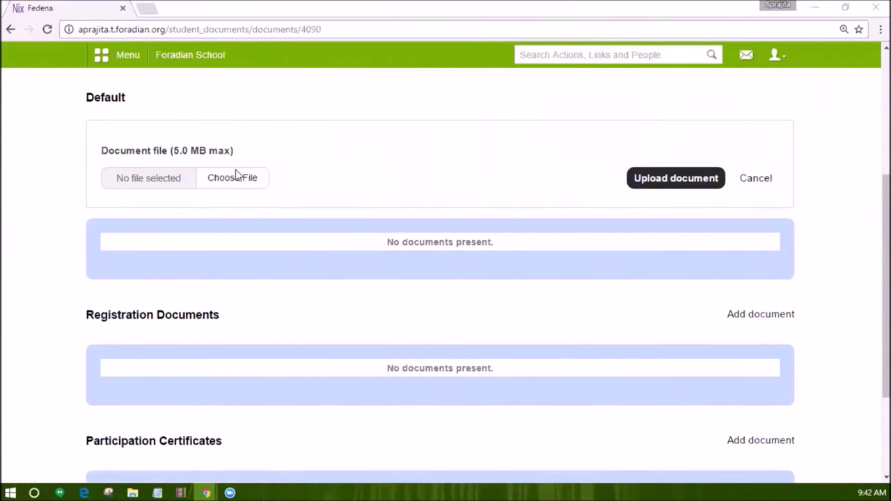
left_click(726, 123)
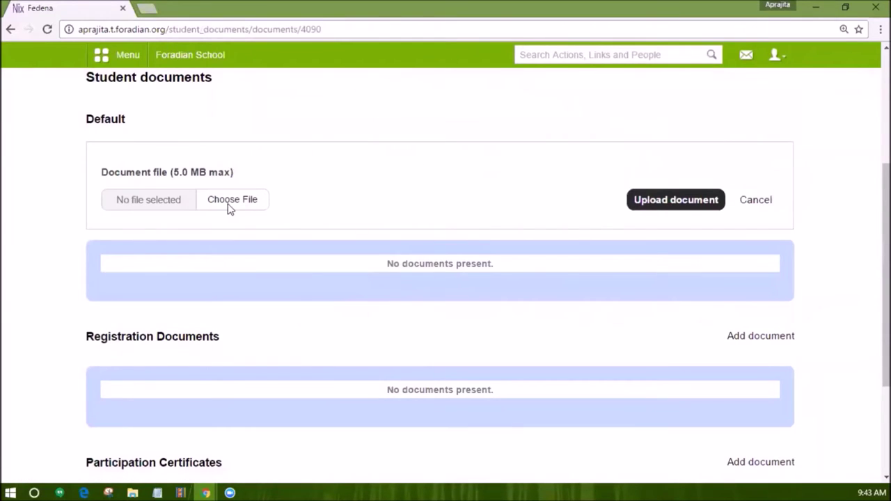
Choose Background.png and upload it to the Default category.
left_click(229, 206)
double_click(381, 215)
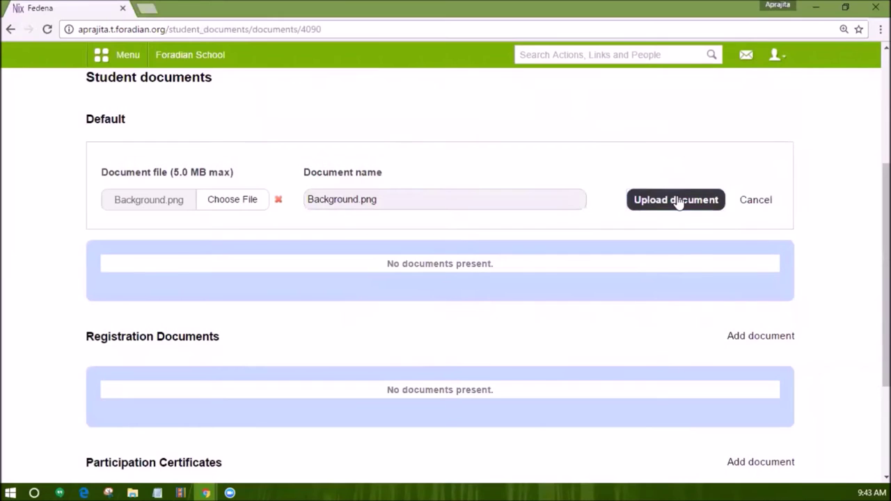
left_click(676, 200)
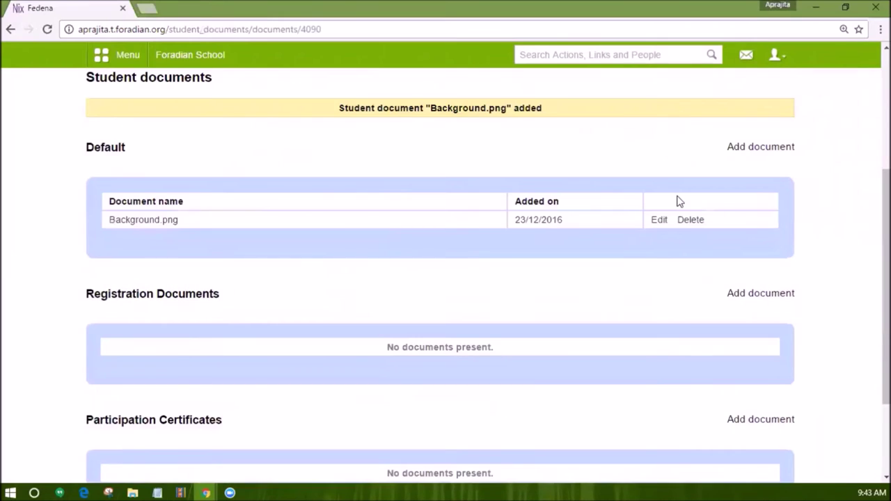
scroll(675, 202, "down", 1)
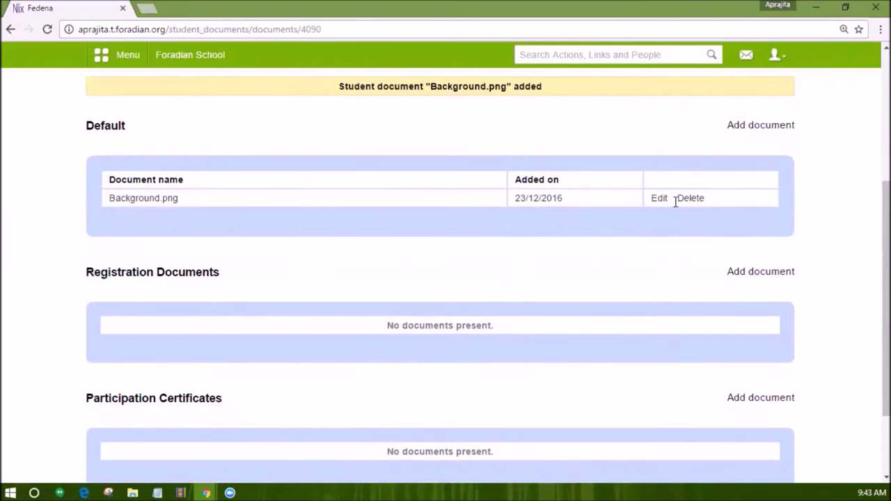
Move Background.png from Default into the Participation Certificates category and update the document.
left_click(661, 198)
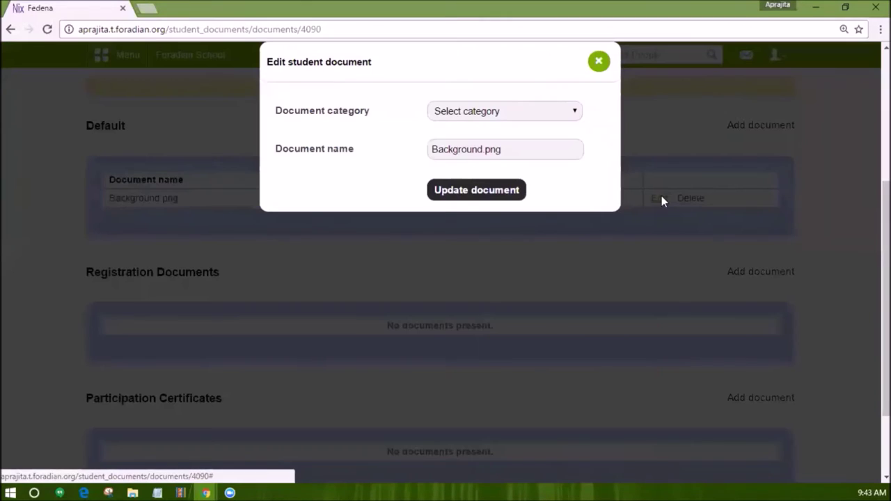
left_click(496, 113)
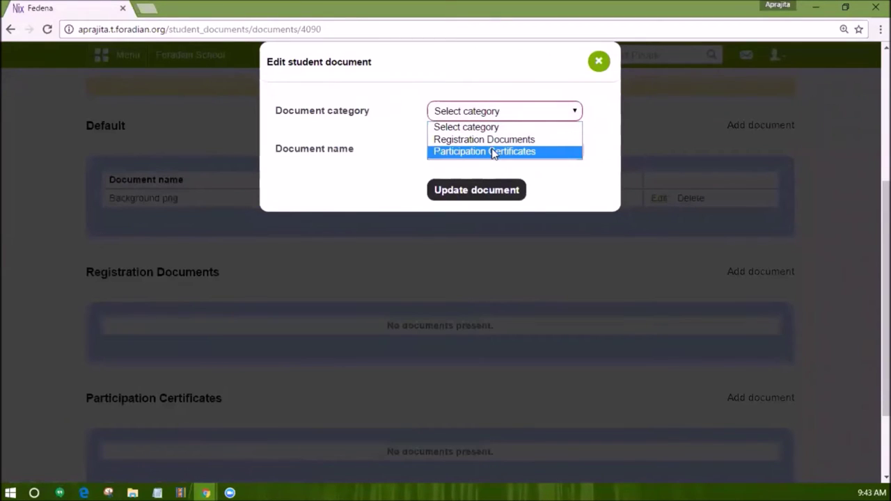
left_click(494, 150)
left_click(476, 190)
scroll(694, 334, "down", 2)
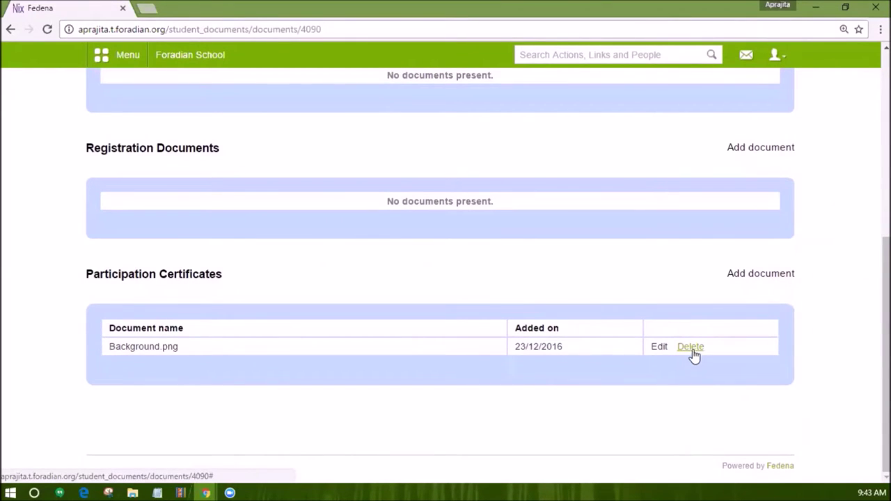
Log out of the admin account and sign in with the student's username and password.
left_click(774, 54)
left_click(723, 113)
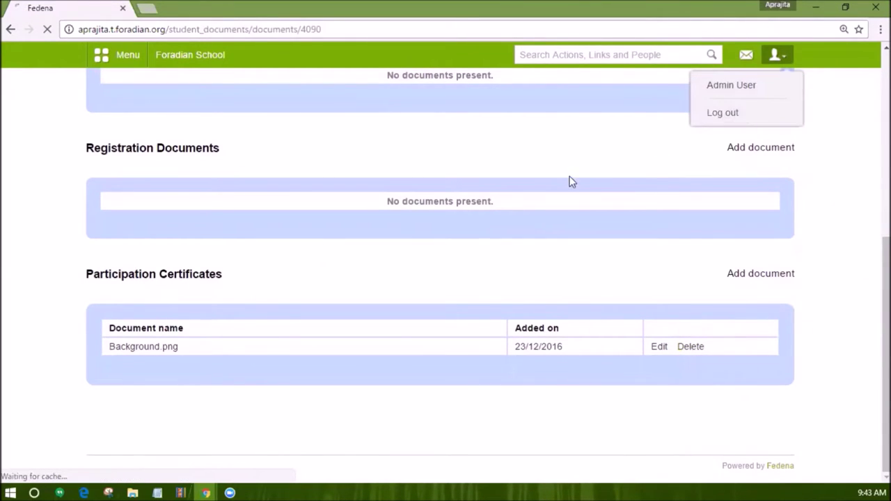
type("S74")
key("Tab")
type("123456")
key("Return")
Open the student's My Profile and view their Student Documents list.
left_click(487, 183)
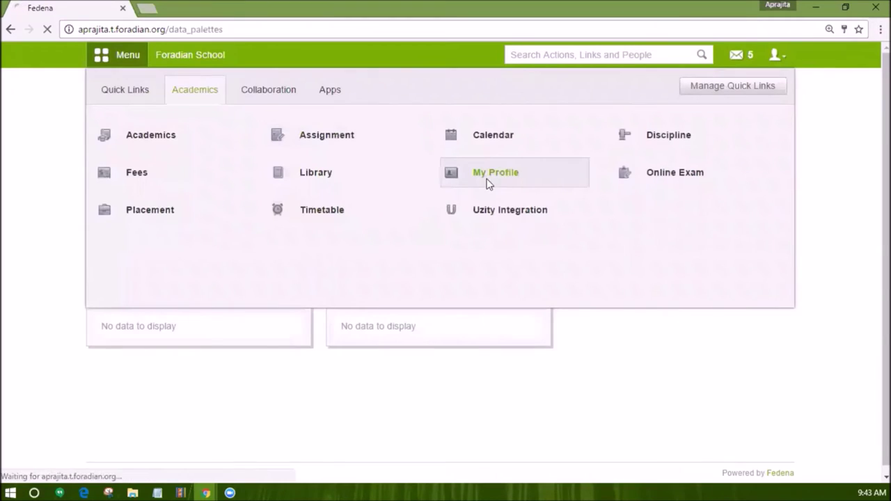
left_click(755, 104)
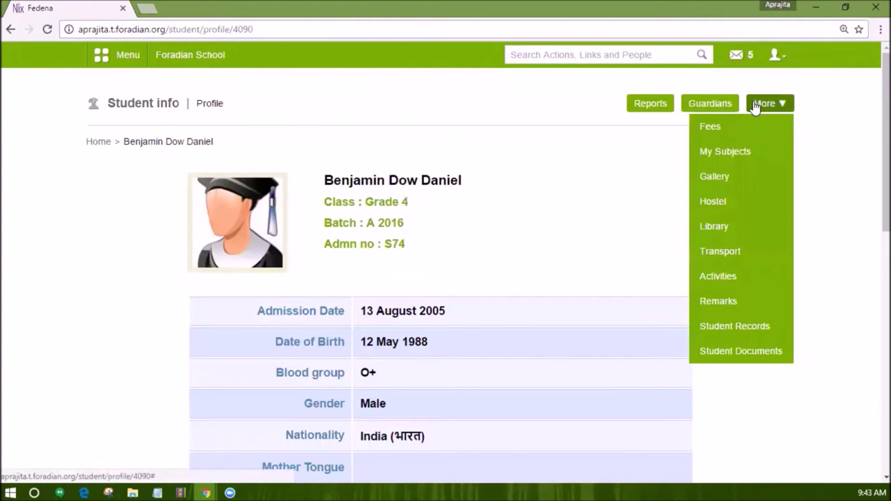
left_click(731, 350)
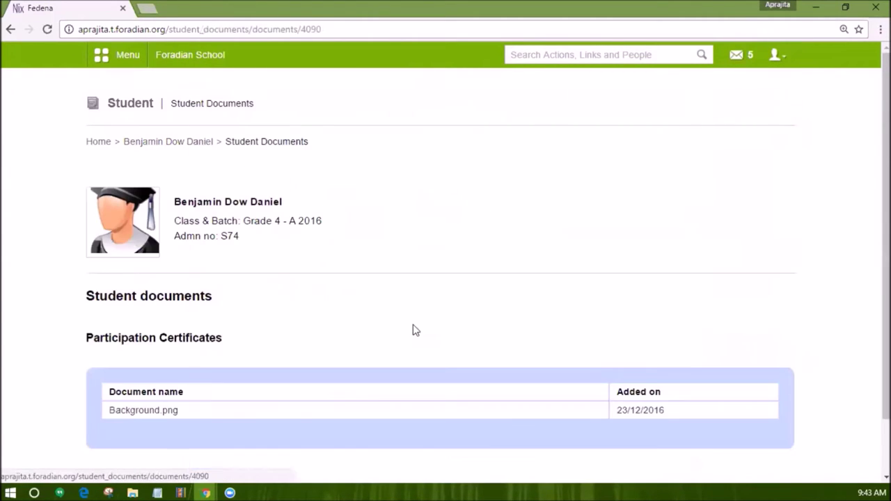
scroll(412, 330, "down", 2)
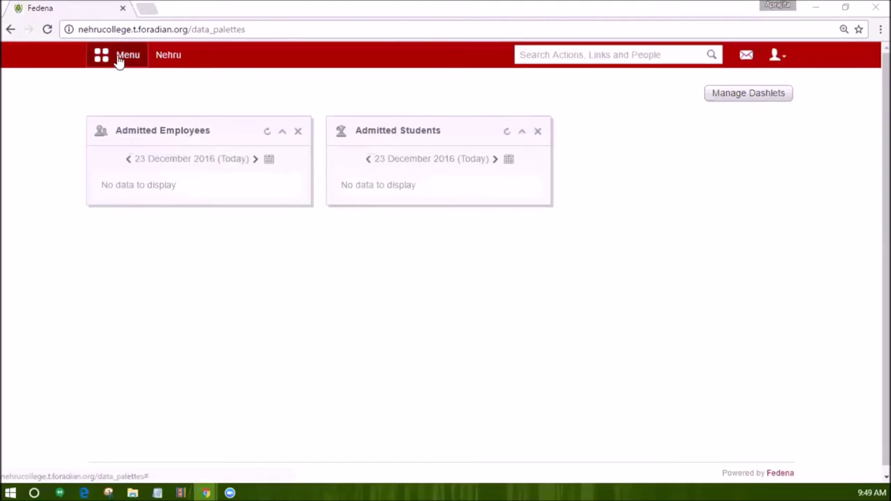
left_click(120, 61)
Open the CCE Co-Scholastic Remark Settings from the Examination settings.
left_click(211, 91)
mouse_move(331, 144)
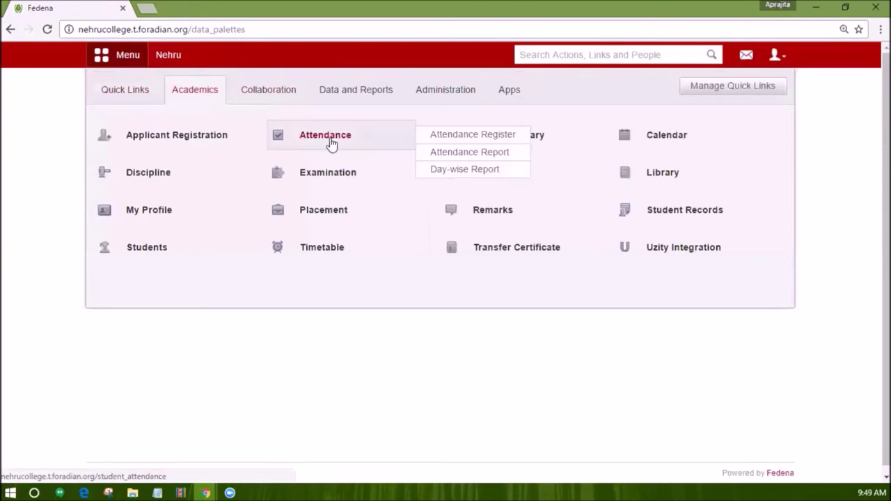
left_click(331, 171)
left_click(232, 186)
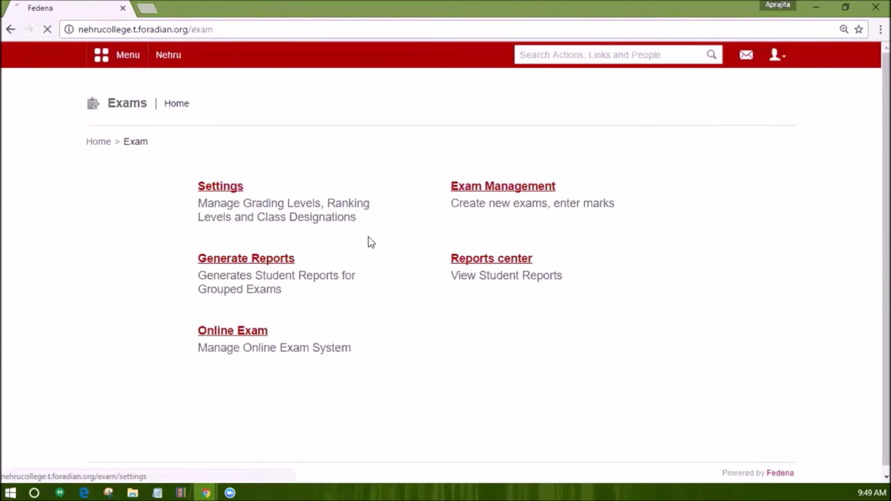
left_click(483, 260)
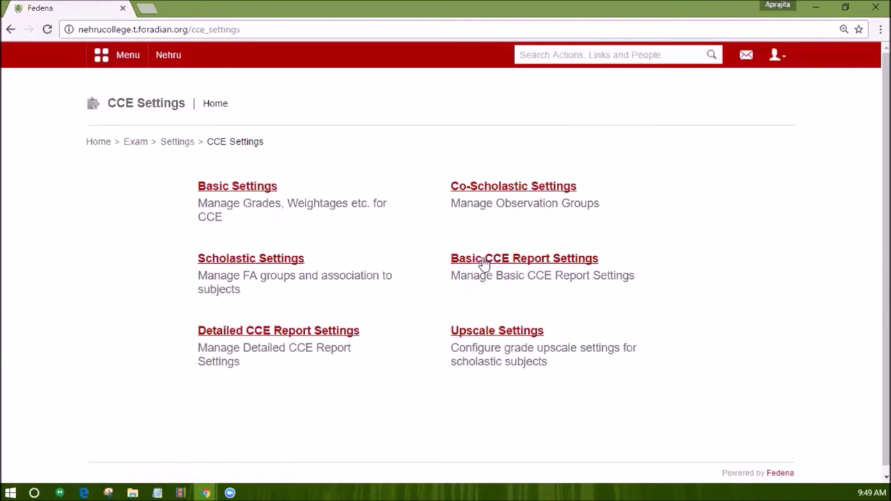
left_click(464, 189)
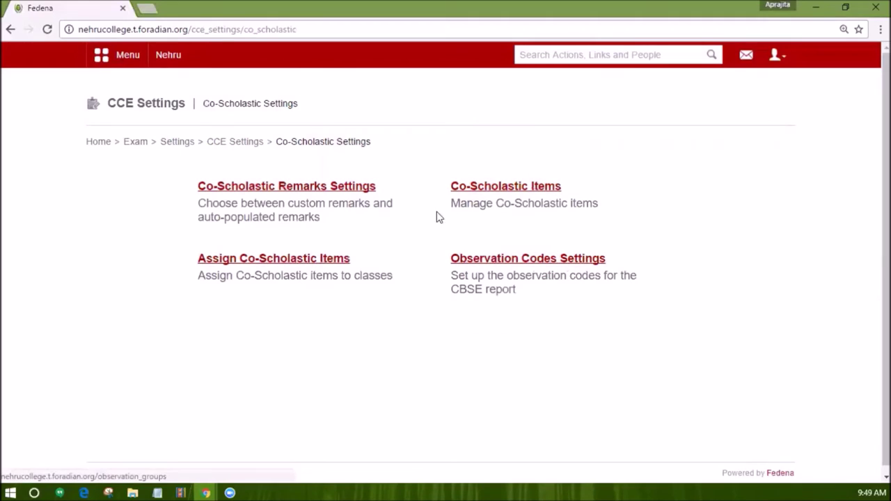
left_click(272, 188)
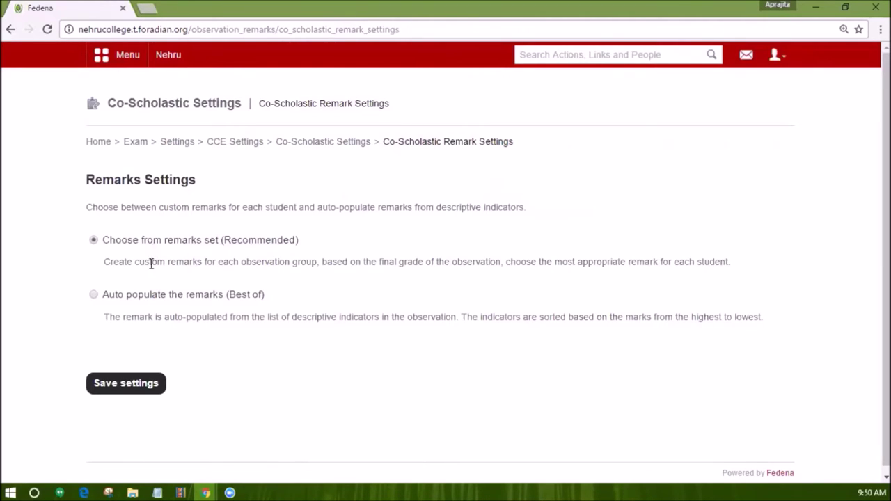
Save auto-populated remarks with default DI count 2, then select Choose from remarks set.
left_click(92, 297)
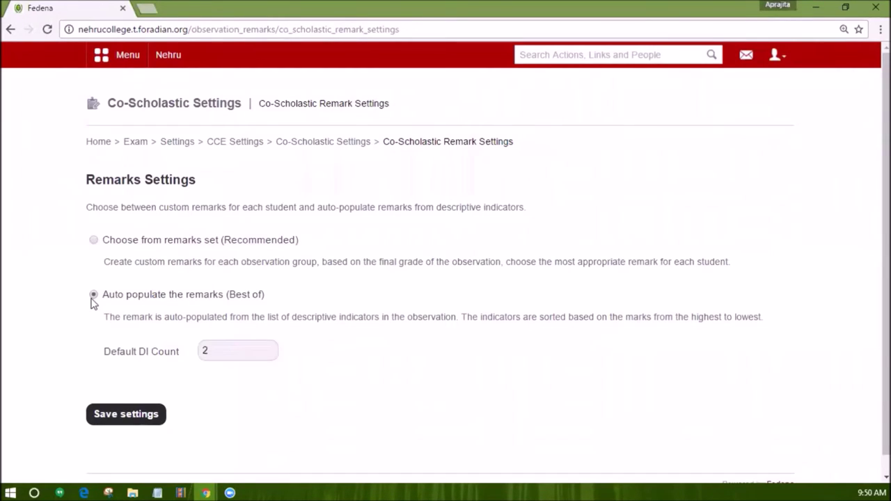
left_click(202, 355)
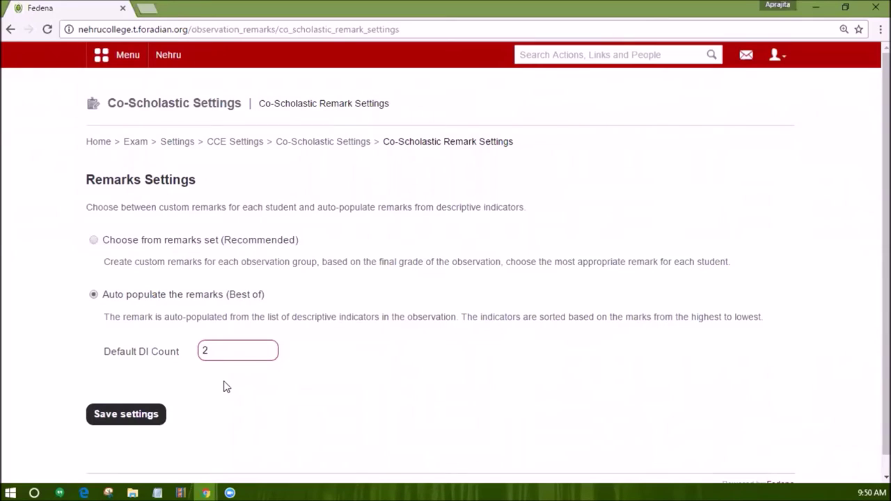
scroll(226, 387, "down", 1)
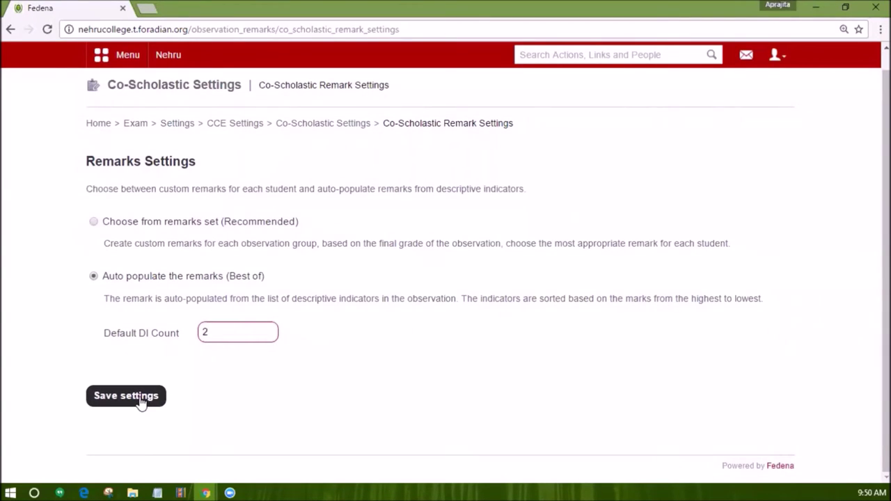
left_click(139, 400)
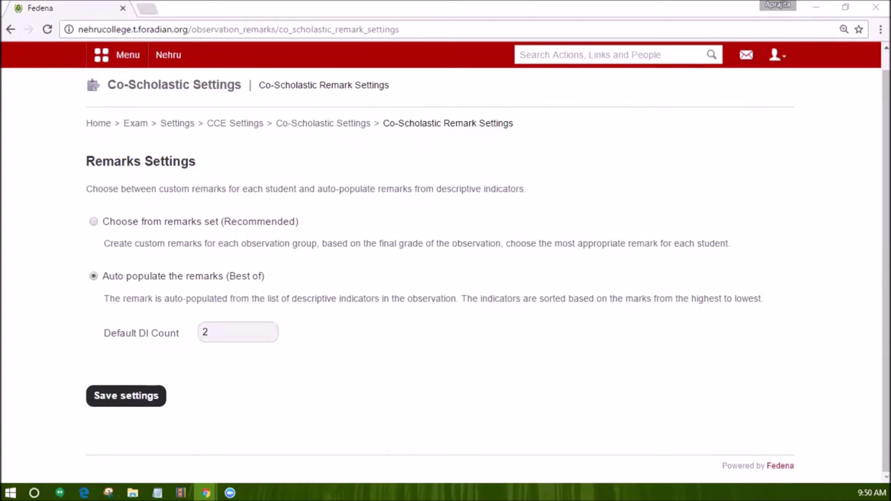
left_click(93, 221)
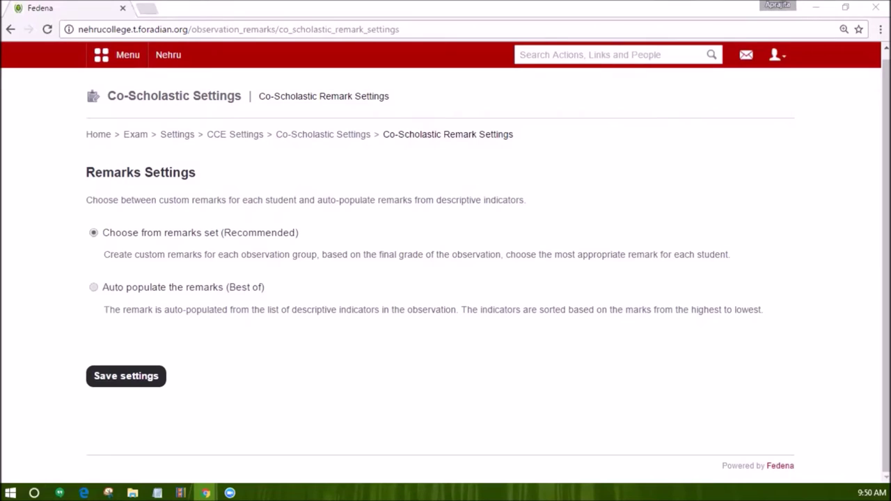
left_click(160, 57)
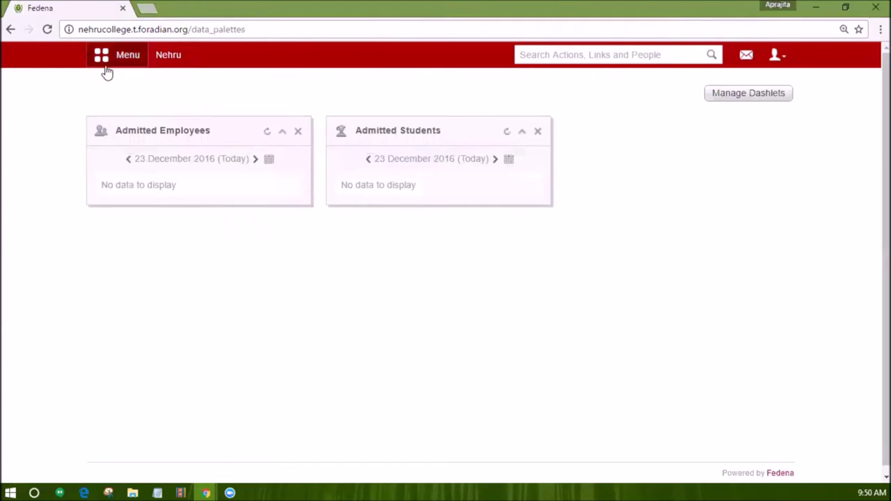
left_click(108, 61)
left_click(175, 90)
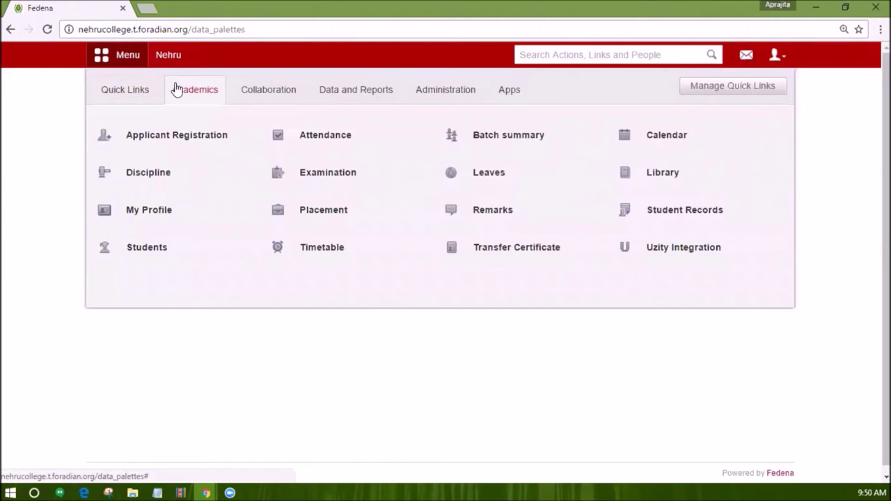
left_click(302, 180)
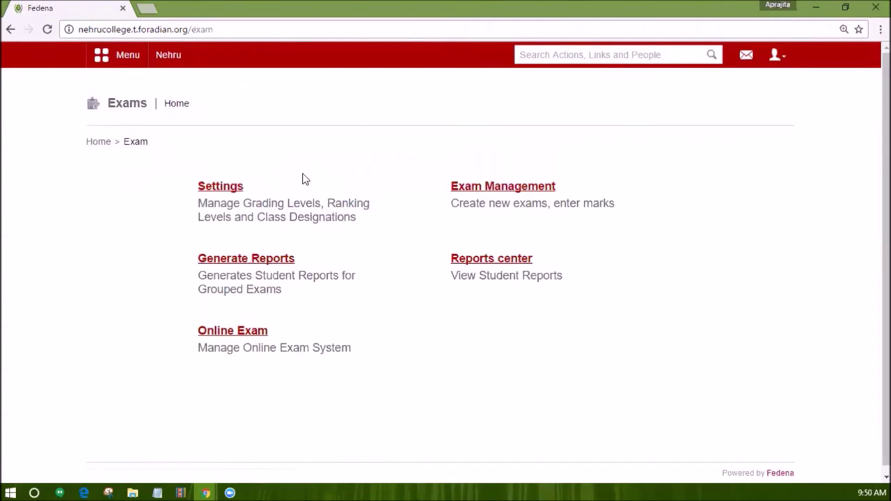
left_click(454, 262)
scroll(328, 309, "down", 2)
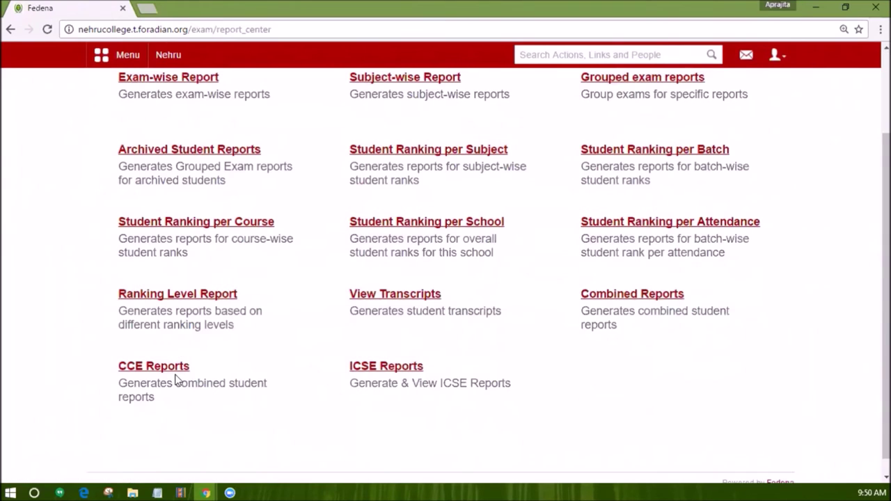
left_click(170, 374)
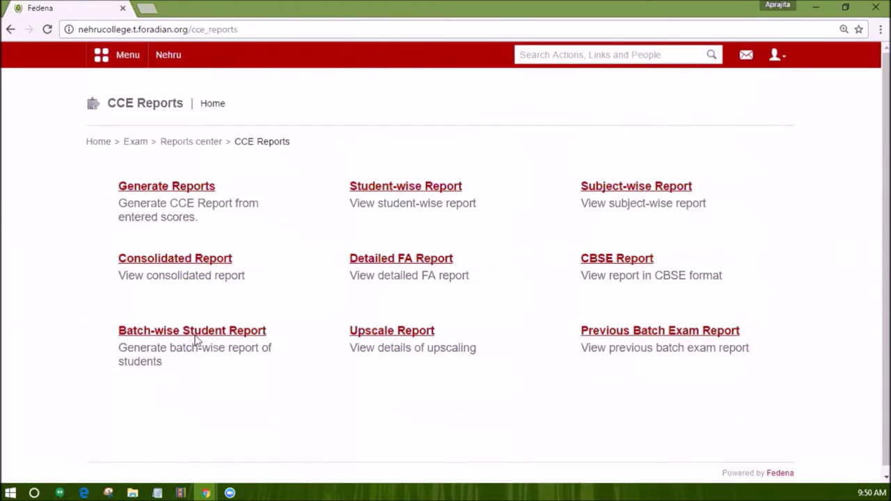
left_click(380, 258)
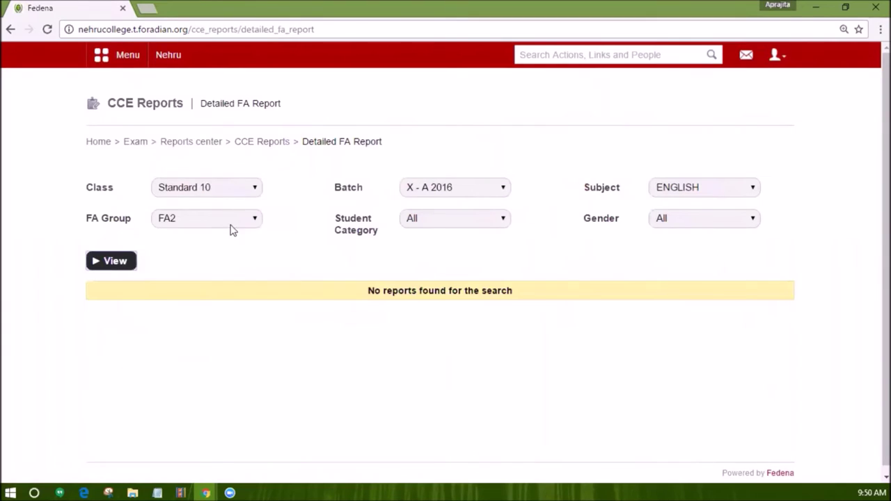
left_click(222, 188)
left_click(220, 215)
left_click(438, 194)
left_click(439, 215)
left_click(691, 189)
left_click(693, 215)
left_click(243, 218)
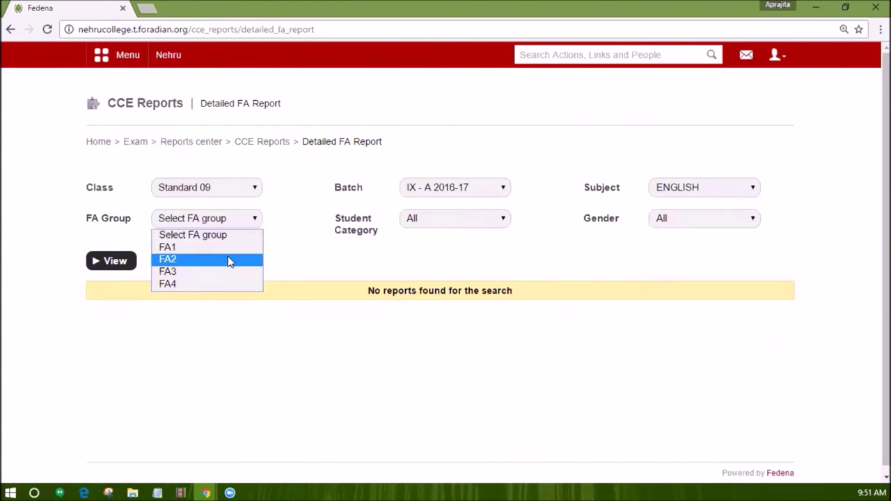
left_click(229, 258)
left_click(95, 264)
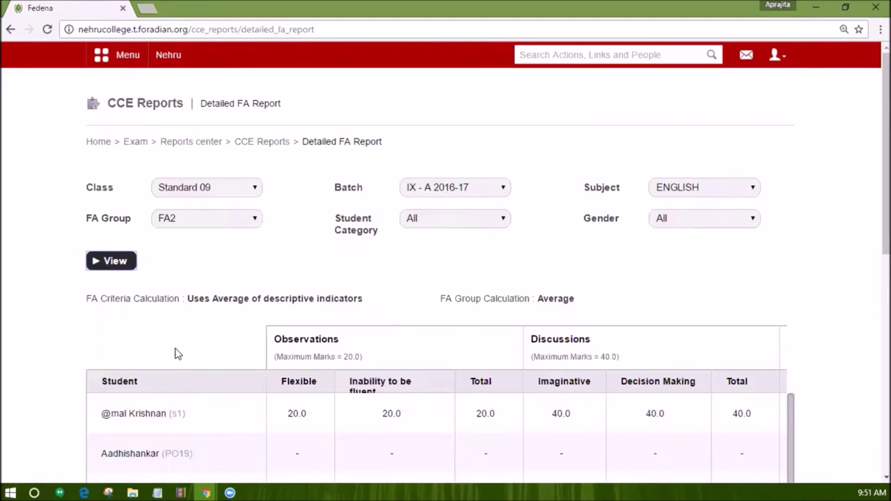
scroll(175, 353, "down", 1)
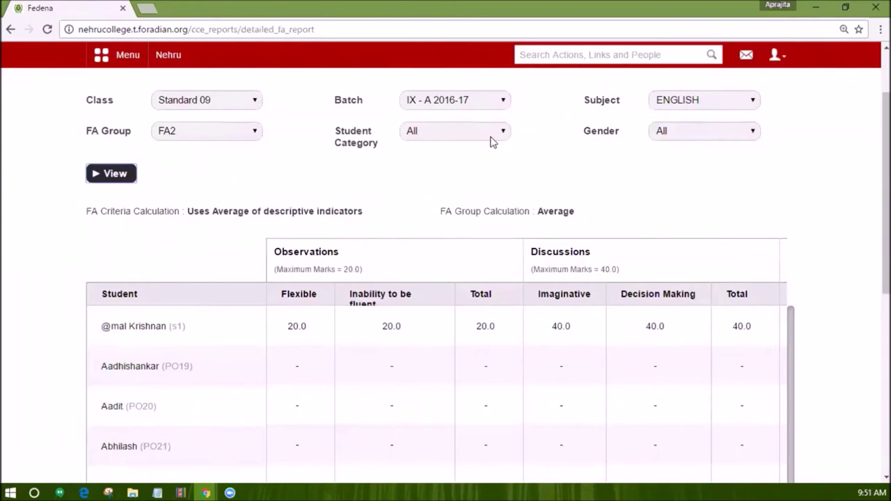
scroll(491, 144, "down", 1)
scroll(571, 208, "right", 3)
scroll(669, 228, "down", 5)
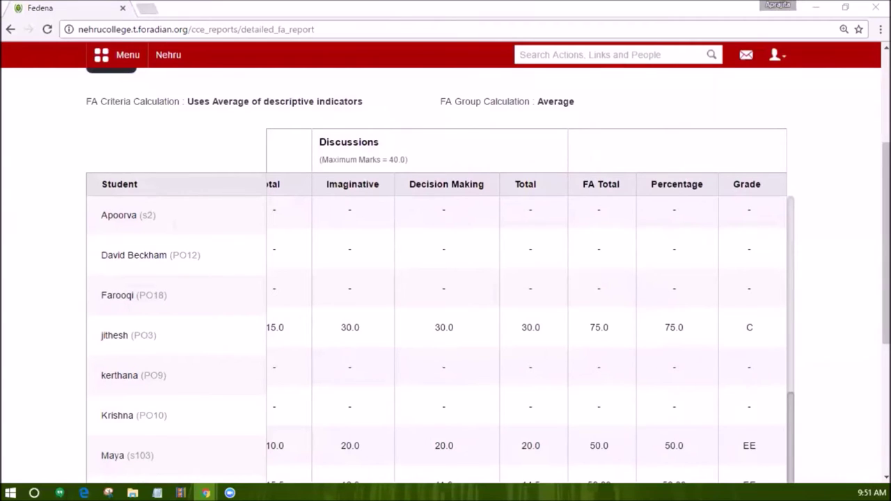
scroll(390, 253, "down", 4)
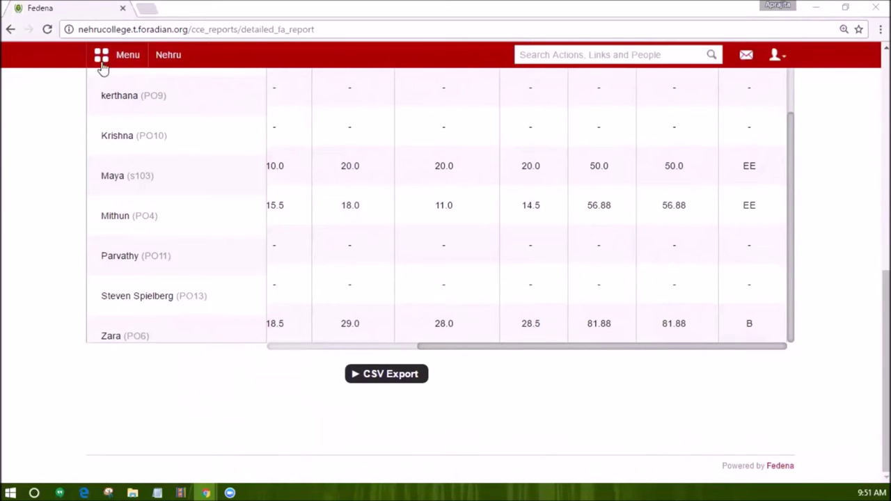
left_click(170, 62)
left_click(170, 62)
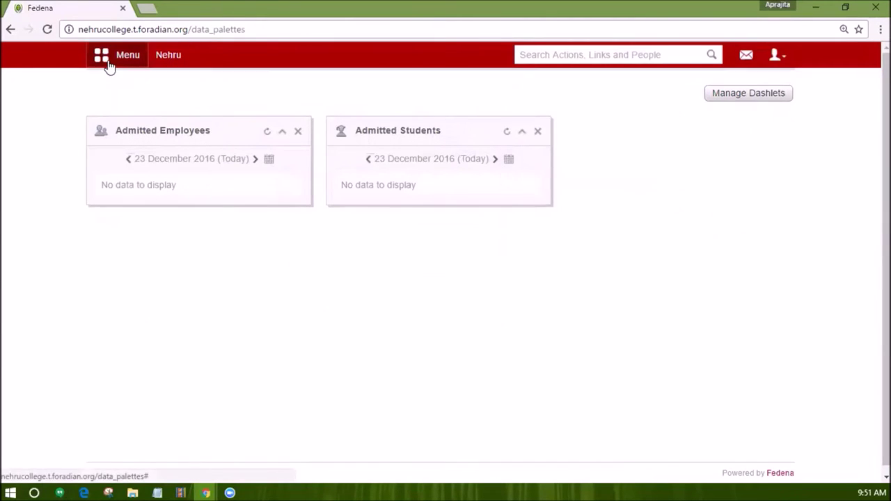
left_click(108, 65)
Open the CCE student-wise report for batch IX - A 2016-17, Term 1, FA1.
left_click(174, 94)
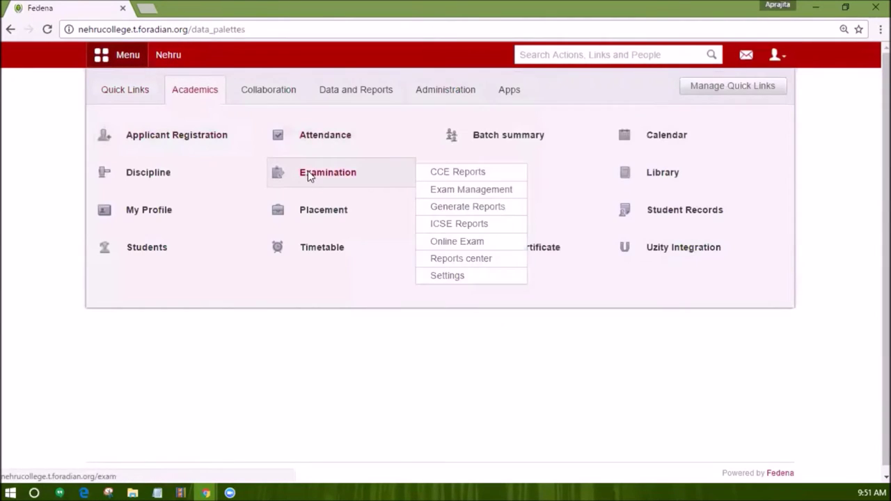
left_click(308, 175)
left_click(465, 259)
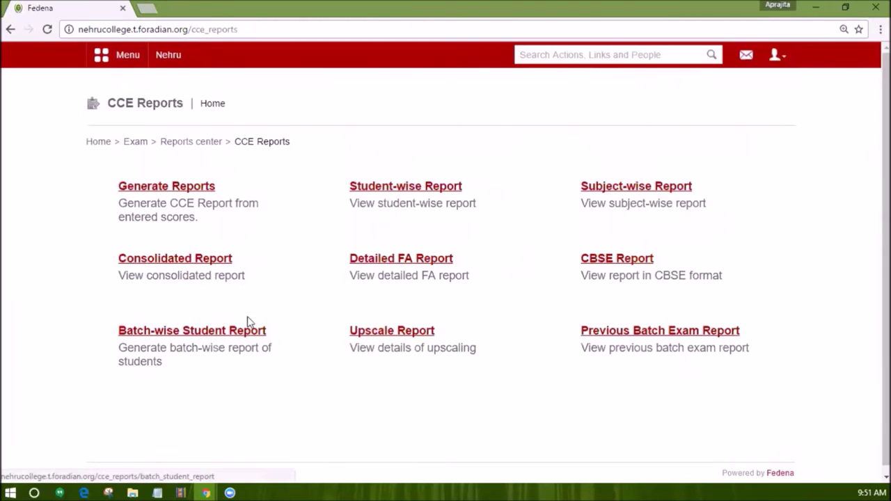
left_click(414, 193)
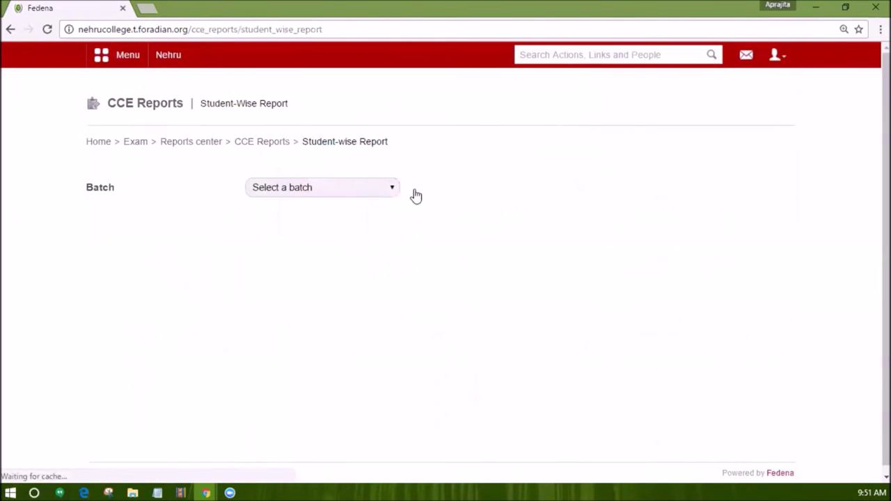
left_click(362, 189)
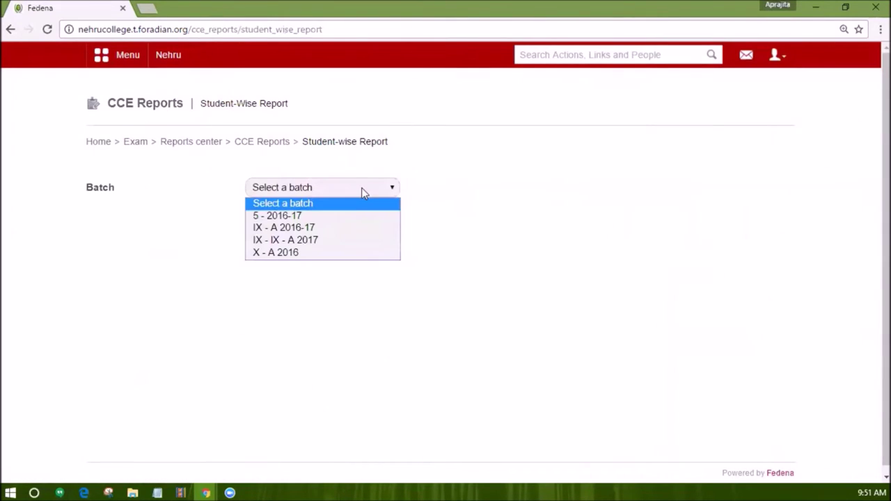
left_click(341, 227)
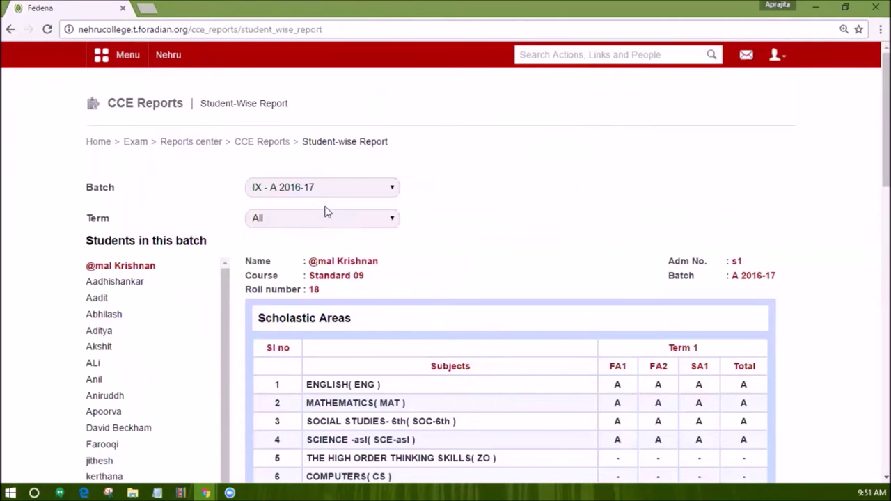
left_click(327, 218)
left_click(326, 249)
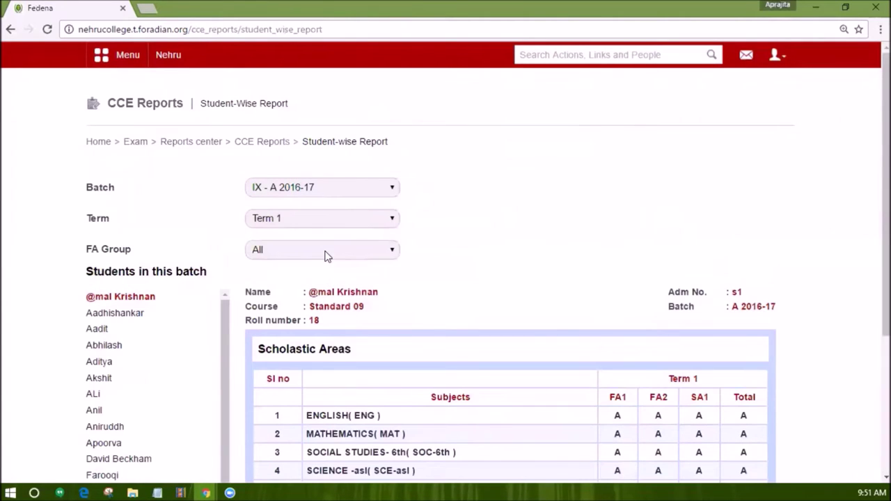
left_click(327, 252)
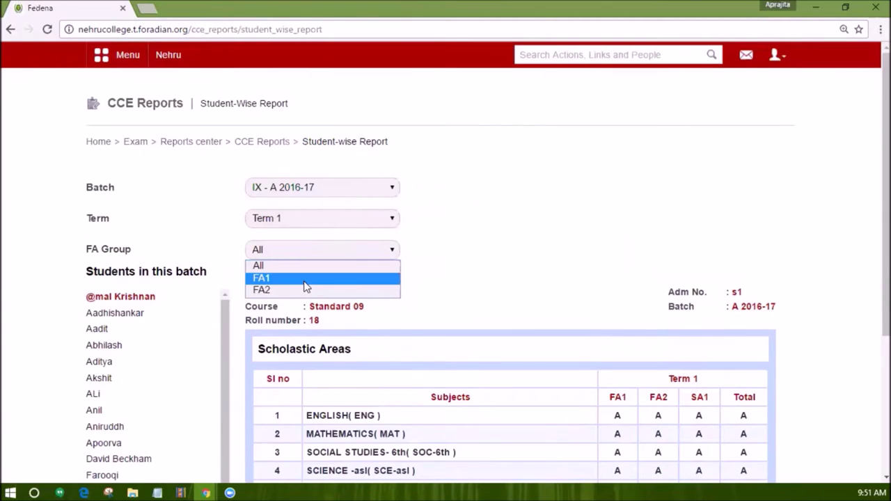
left_click(304, 278)
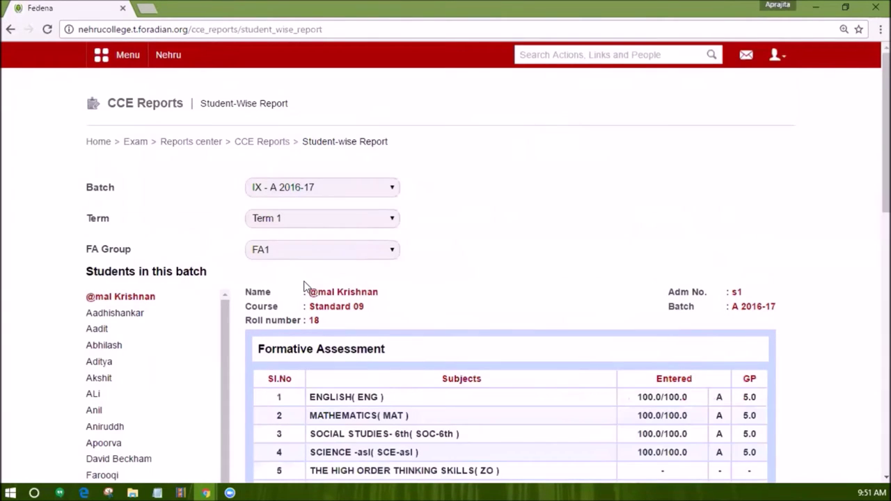
Review the first student's FA1 report and subject chart, then return to the dashboard.
scroll(303, 282, "down", 1)
scroll(302, 284, "down", 2)
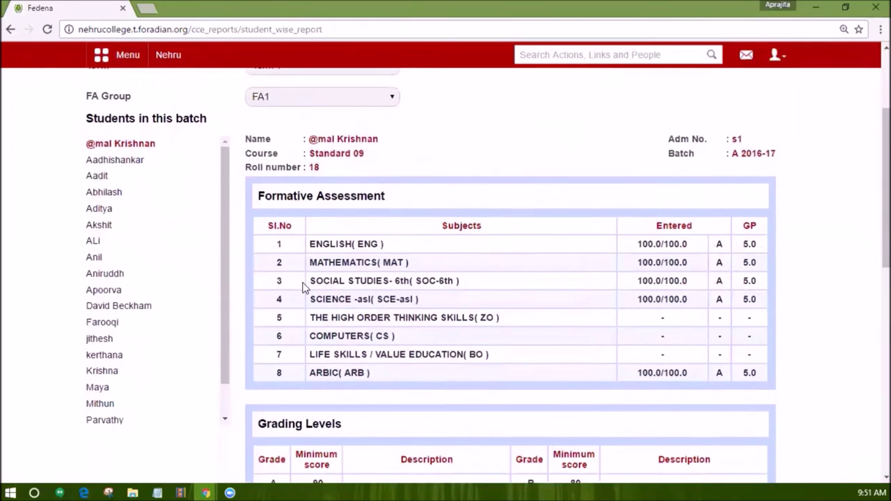
scroll(303, 285, "down", 2)
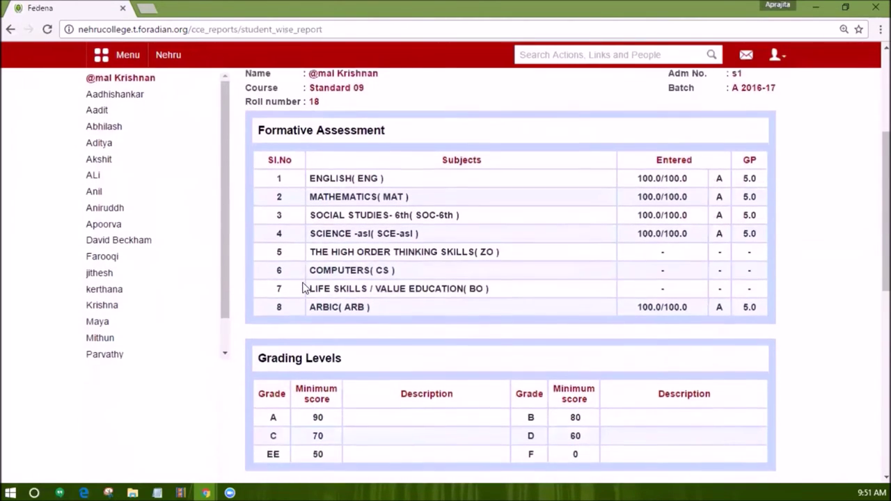
left_click(97, 311)
left_click(93, 299)
scroll(341, 253, "down", 3)
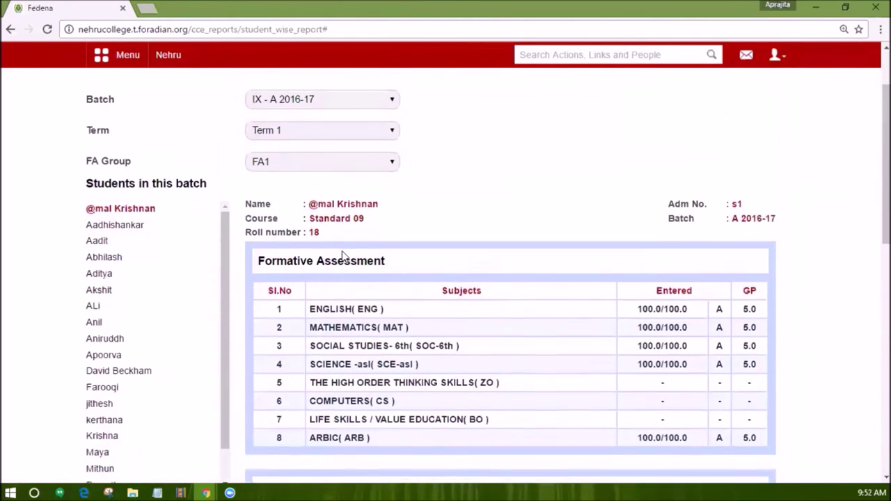
scroll(353, 255, "down", 5)
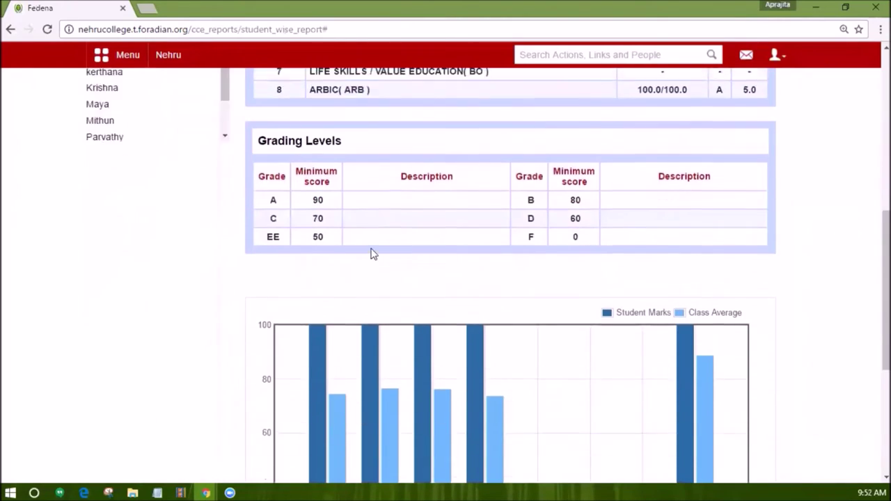
scroll(377, 253, "down", 4)
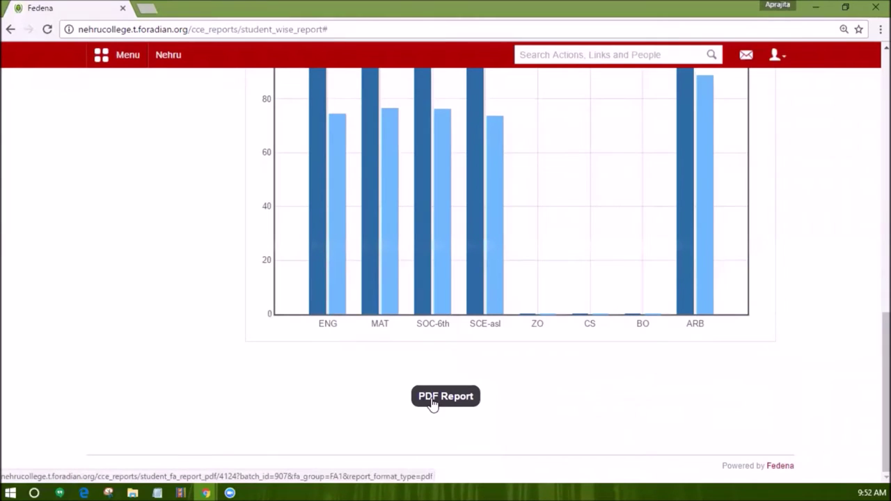
scroll(466, 354, "up", 3)
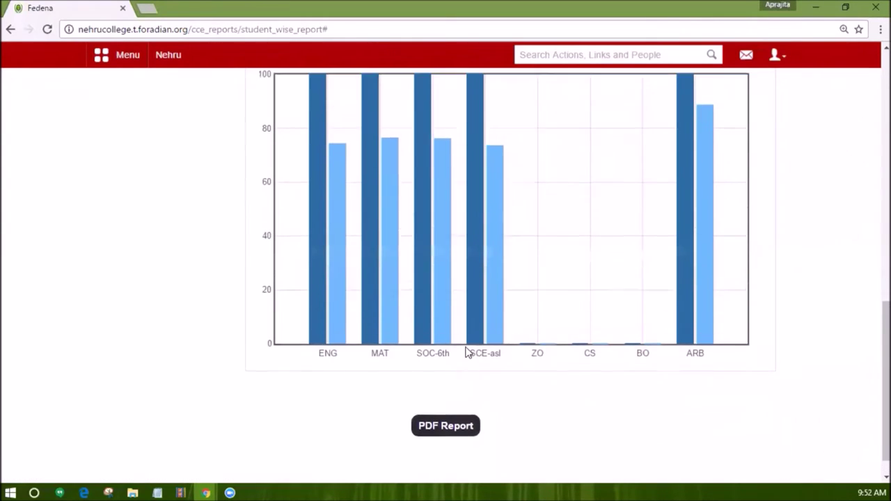
left_click(168, 53)
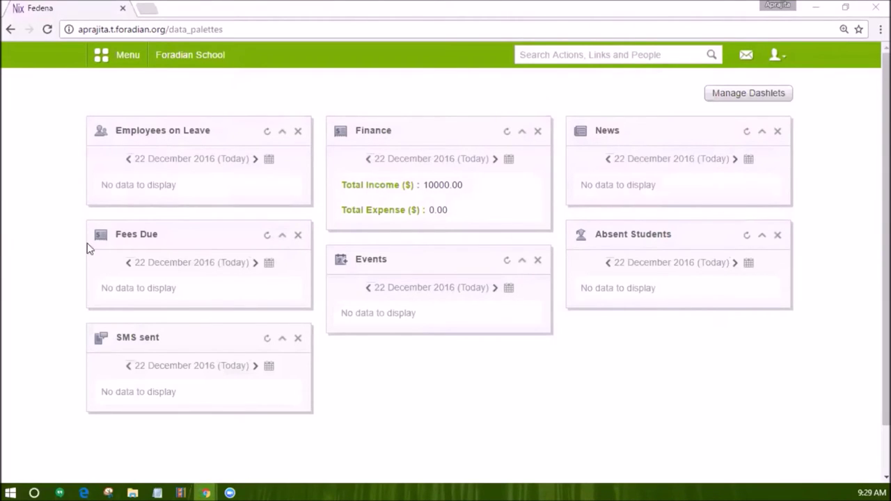
Open Certificate Template Settings under Academics > Transfer Certificate.
left_click(104, 55)
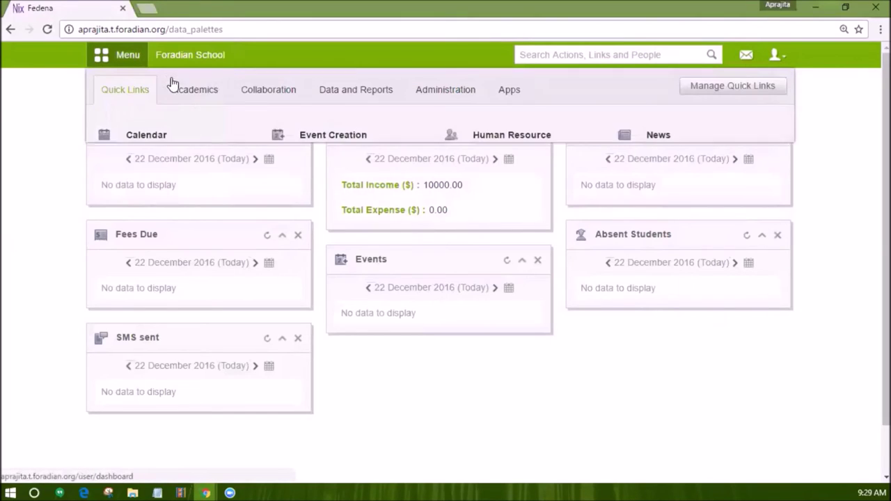
left_click(192, 98)
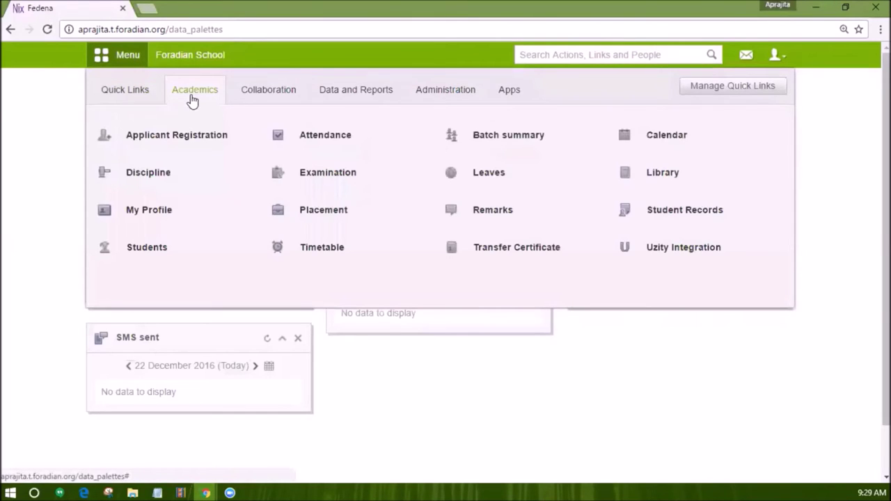
mouse_move(486, 256)
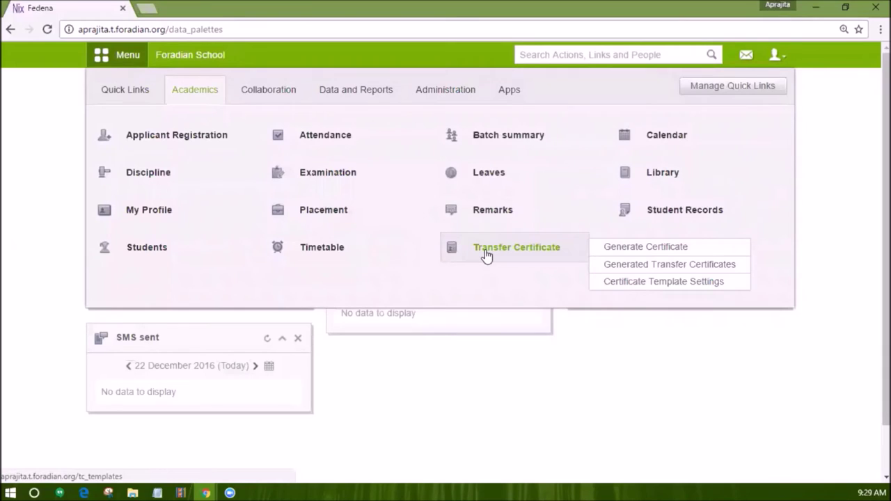
left_click(486, 255)
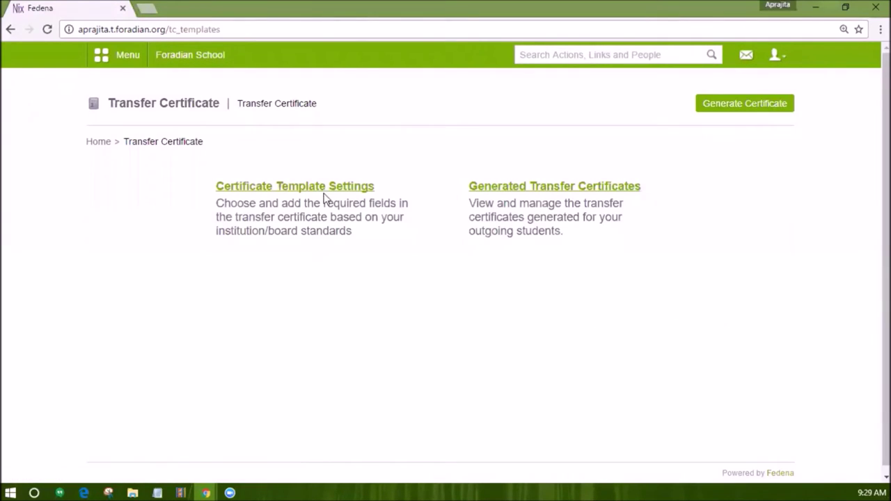
left_click(308, 188)
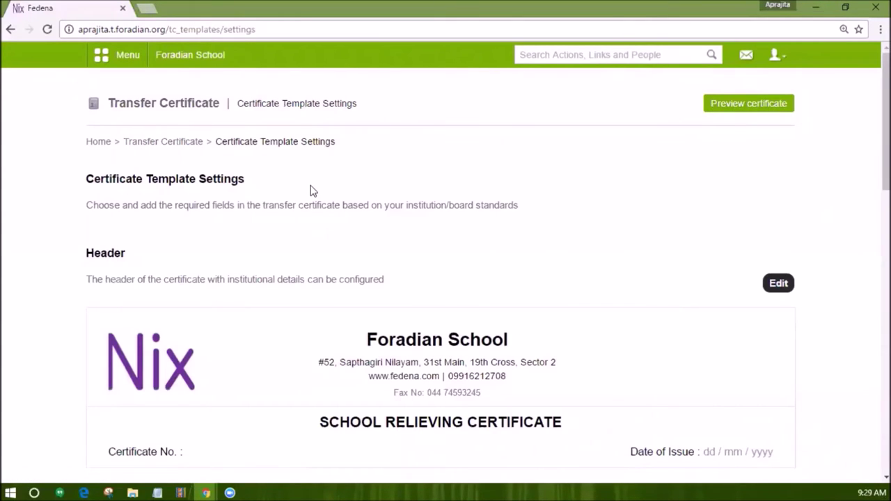
Preview the current certificate as a PDF and return to the template settings.
left_click(748, 104)
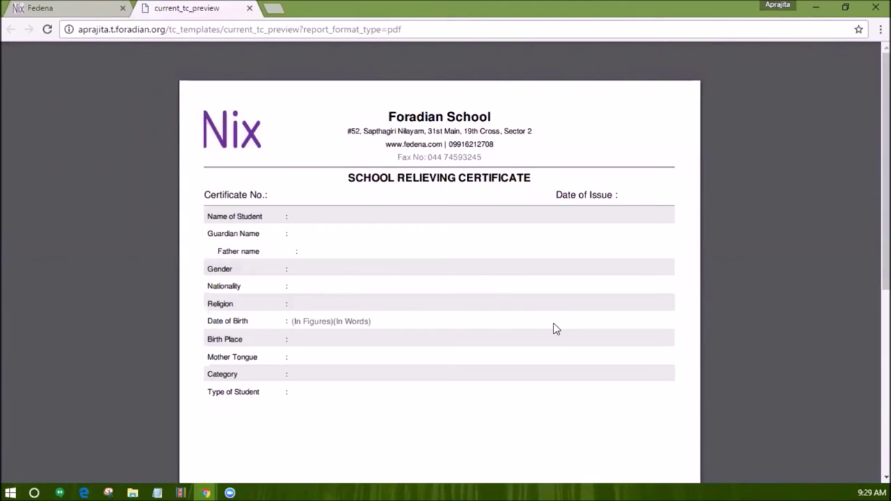
left_click(98, 9)
scroll(264, 237, "down", 1)
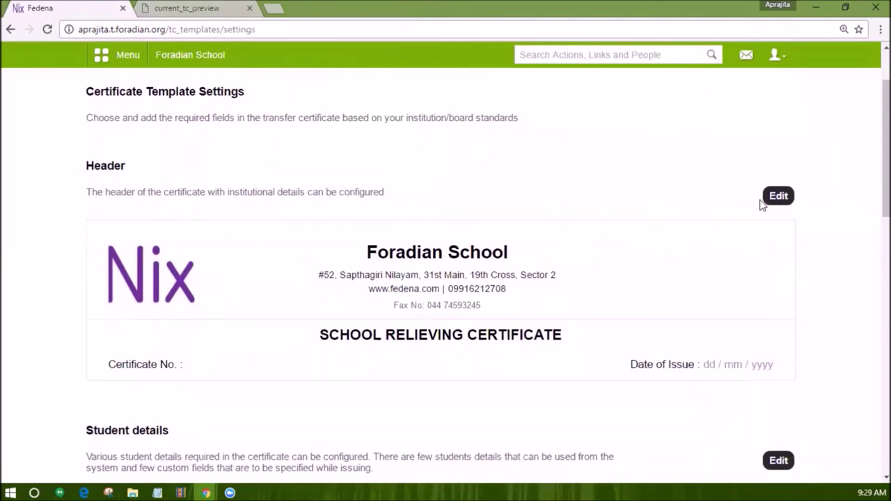
Try Do not generate header with 20 mm top space, then revert to the header template.
left_click(778, 240)
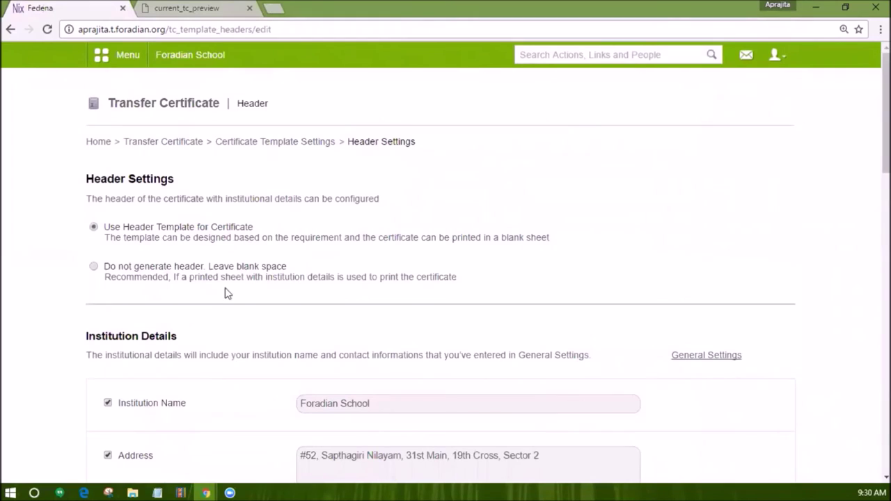
left_click(94, 268)
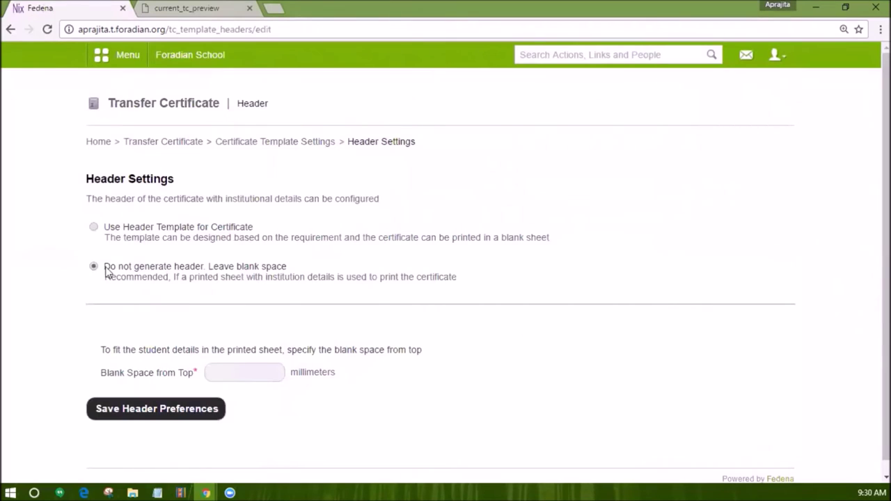
scroll(150, 268, "down", 1)
left_click(249, 356)
type("20")
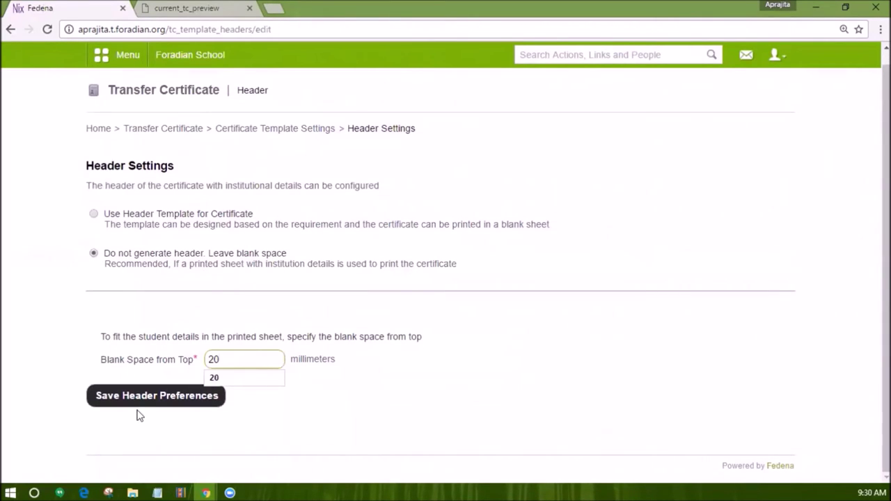
left_click(137, 377)
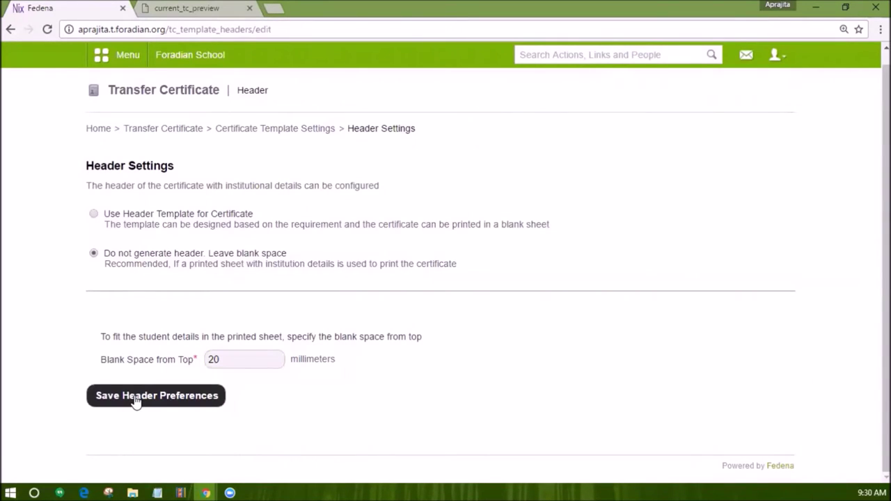
left_click(94, 215)
scroll(186, 262, "down", 1)
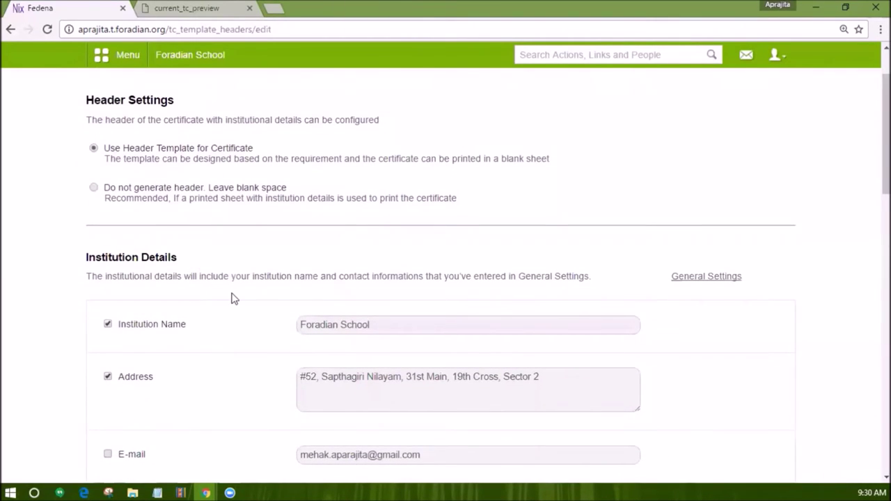
scroll(234, 298, "down", 1)
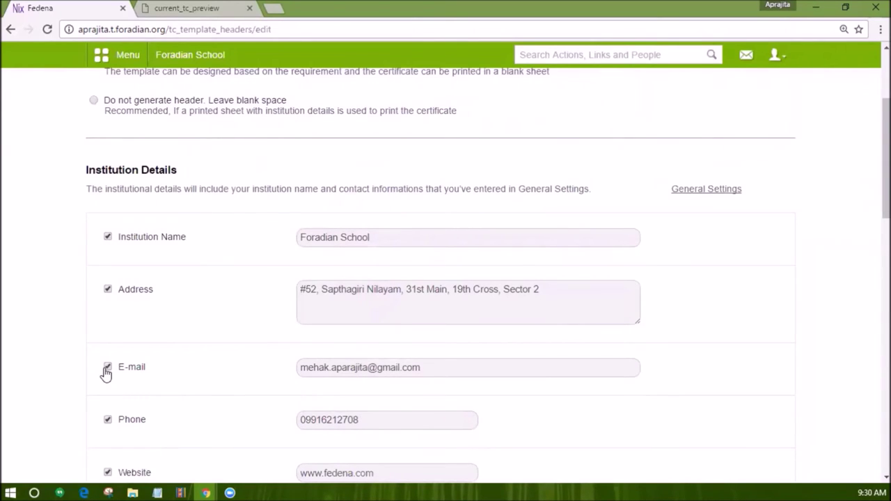
scroll(106, 373, "down", 2)
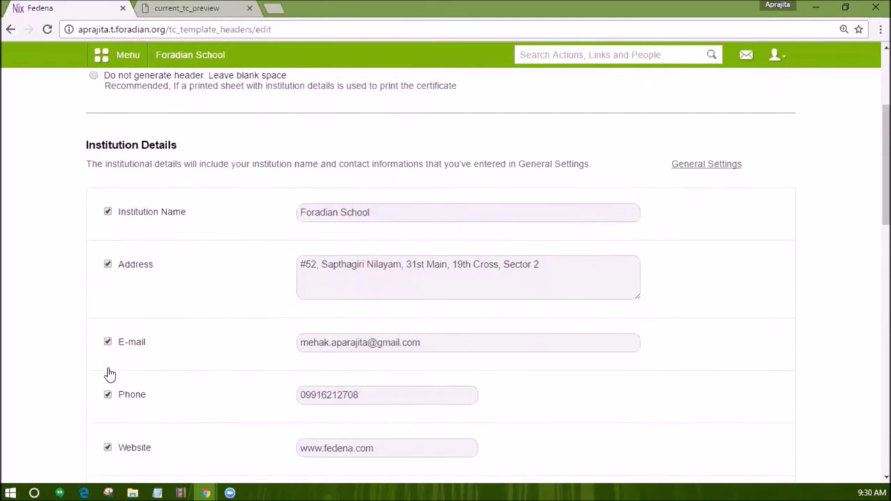
scroll(126, 370, "down", 1)
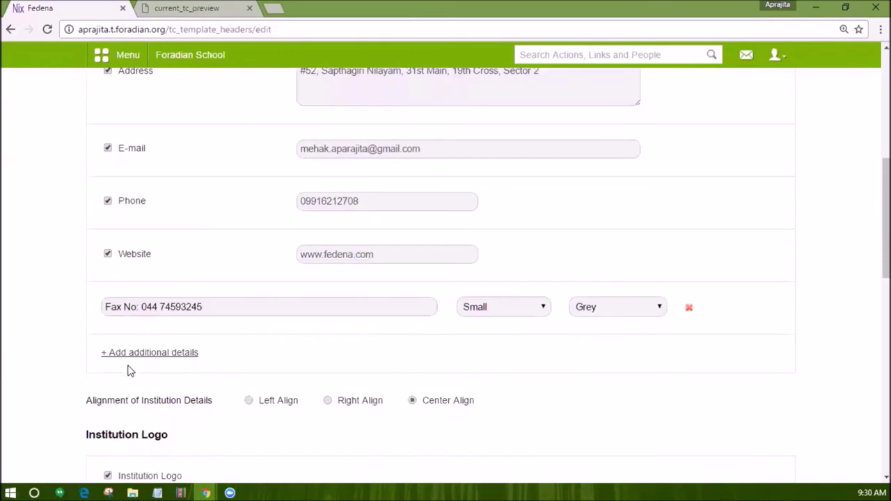
Add a 'House no' additional detail and left-align the institution details.
left_click(146, 353)
left_click(151, 363)
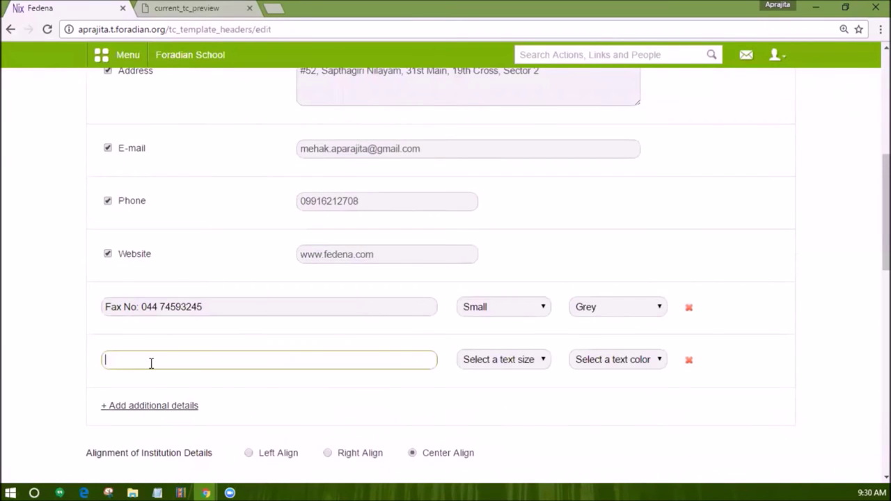
type("House no")
scroll(348, 376, "down", 1)
left_click(249, 366)
scroll(410, 374, "down", 2)
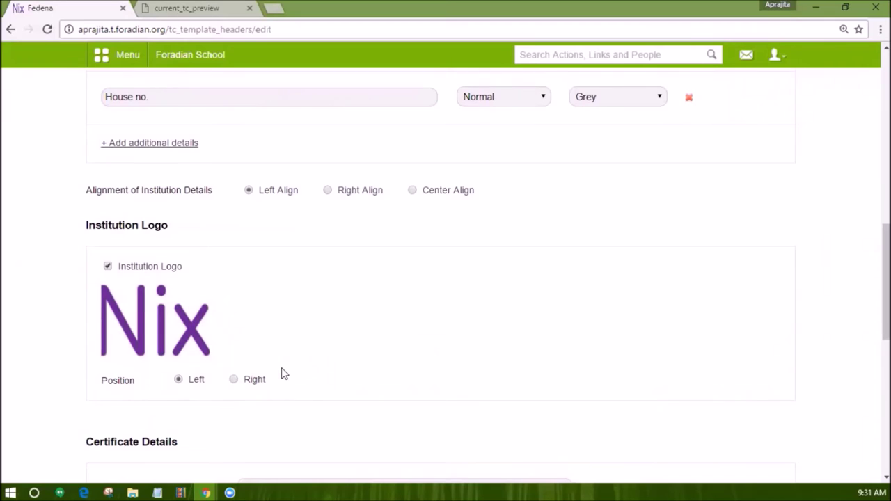
scroll(283, 374, "down", 2)
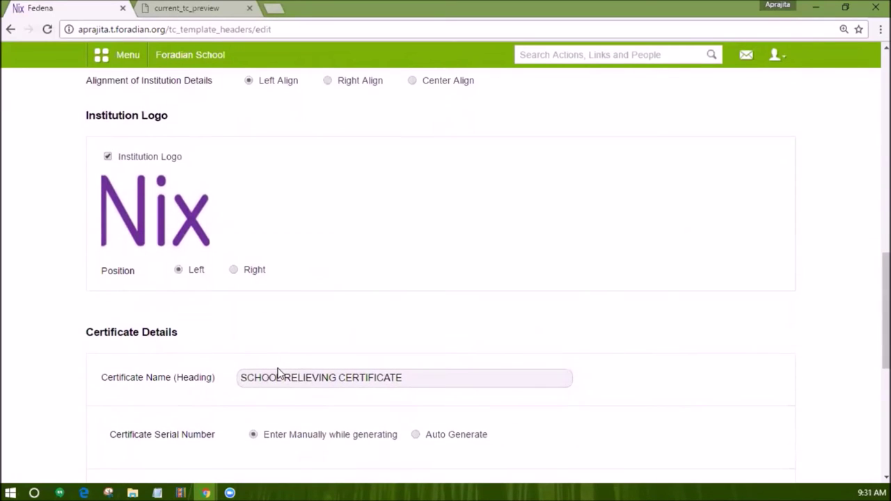
scroll(174, 332, "down", 2)
Set certificate serial numbers to Auto Generate and return to template settings.
left_click(313, 272)
left_click(416, 324)
scroll(416, 324, "down", 2)
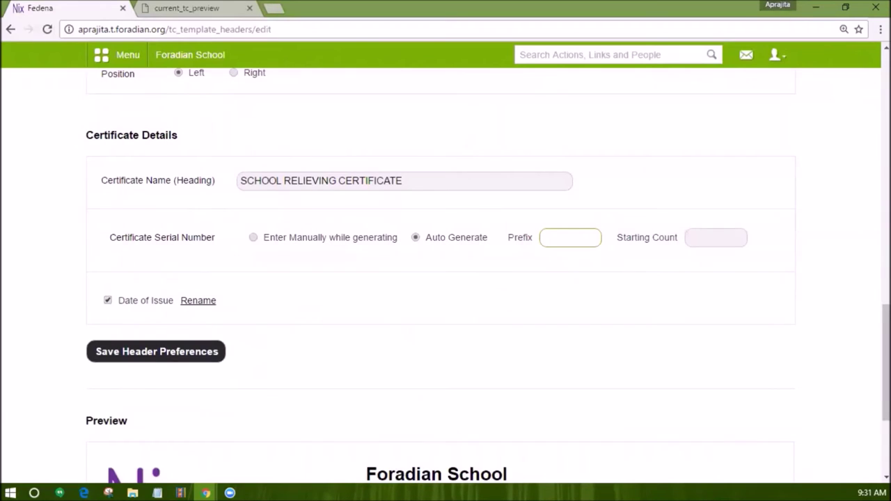
scroll(218, 318, "down", 1)
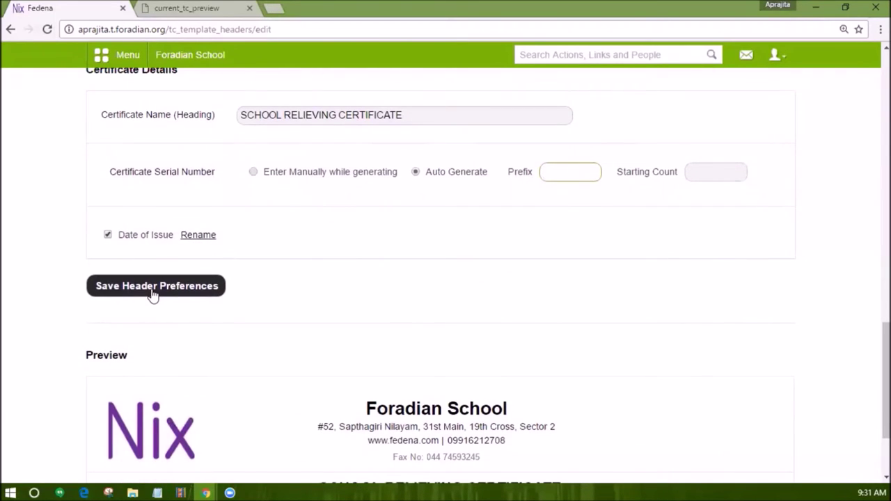
scroll(153, 294, "up", 6)
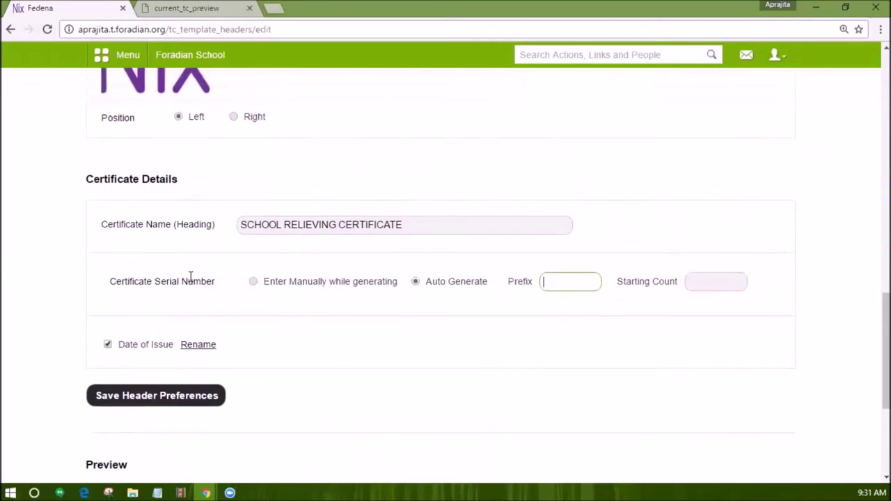
scroll(190, 277, "up", 9)
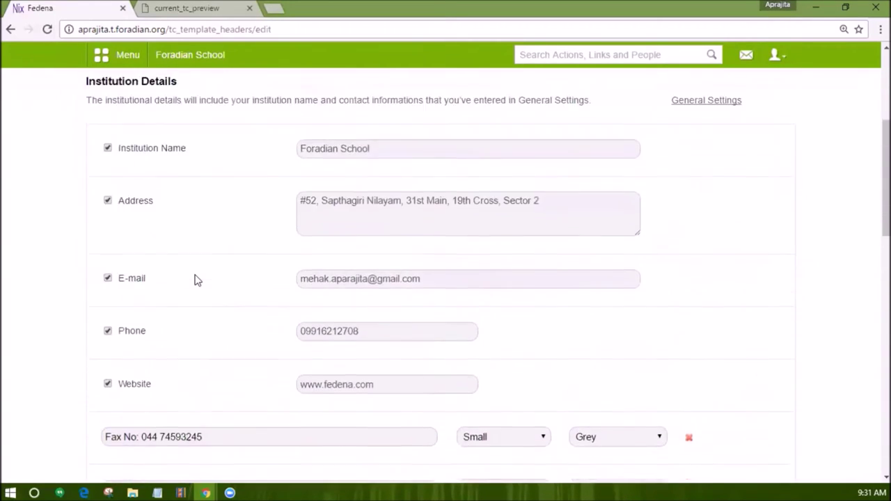
left_click(259, 142)
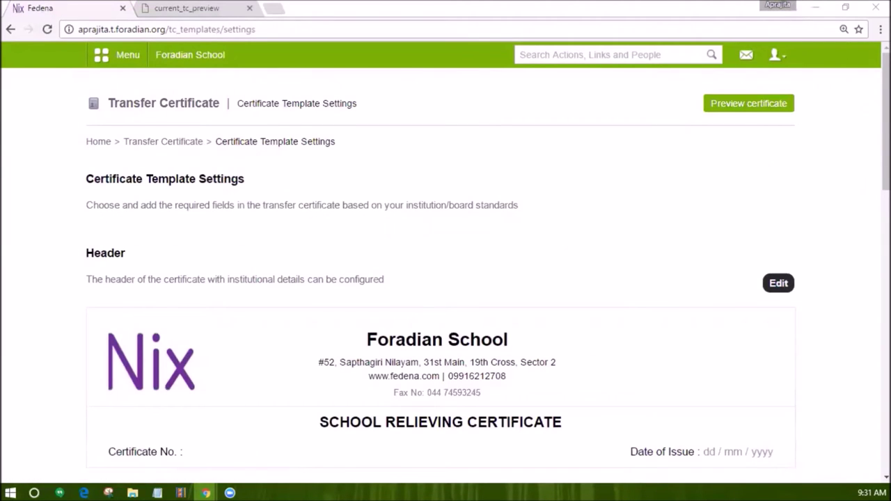
Open the student details fields, inspecting the Name of Student and new-field forms without changes.
scroll(692, 334, "down", 3)
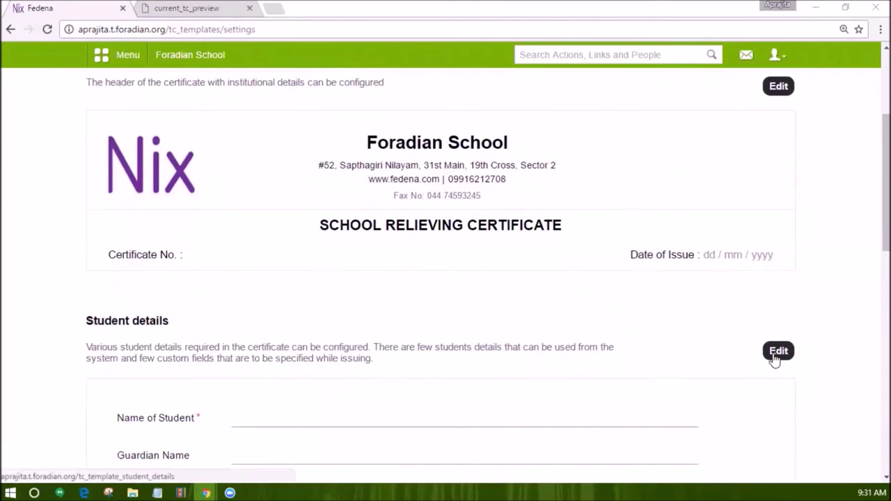
left_click(775, 354)
scroll(310, 387, "down", 2)
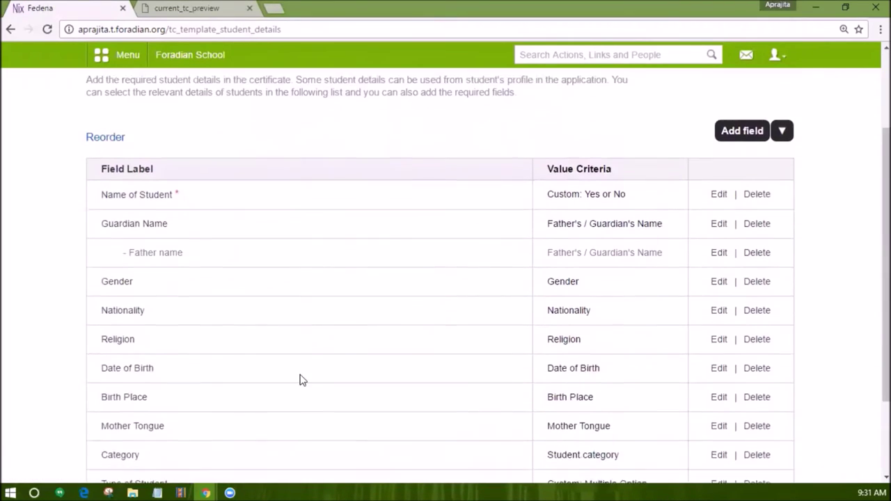
scroll(303, 379, "down", 1)
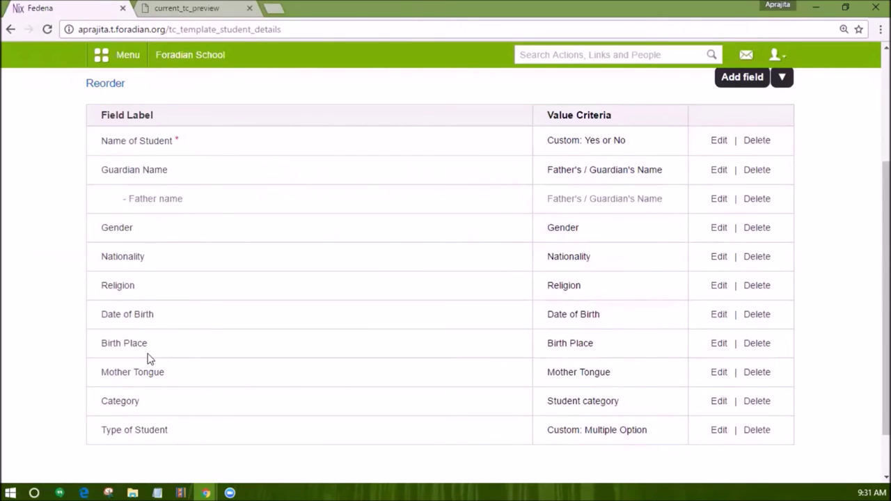
left_click(718, 141)
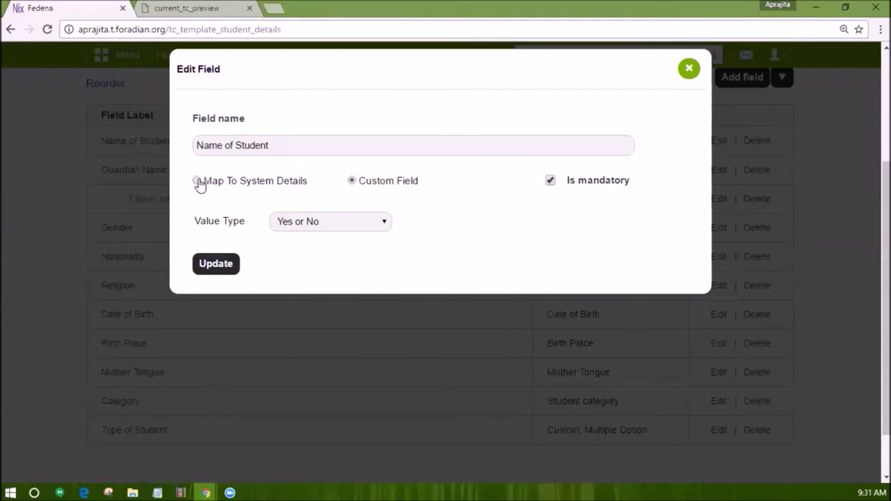
left_click(215, 263)
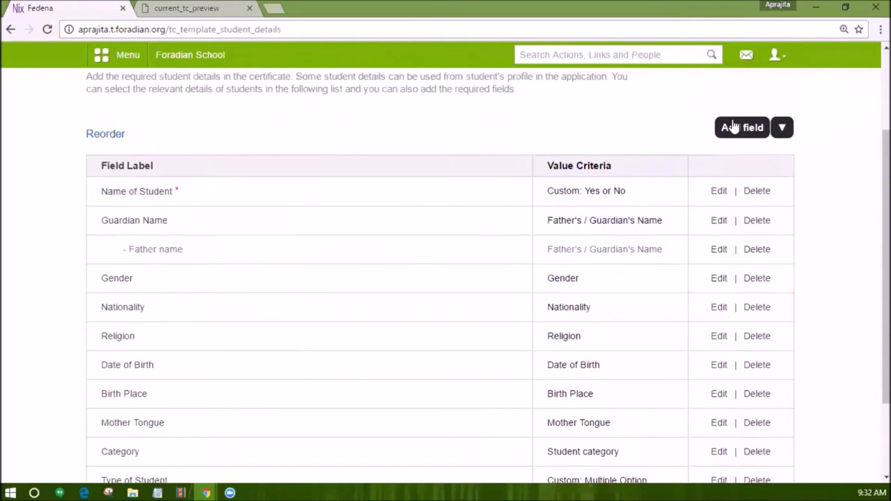
left_click(736, 129)
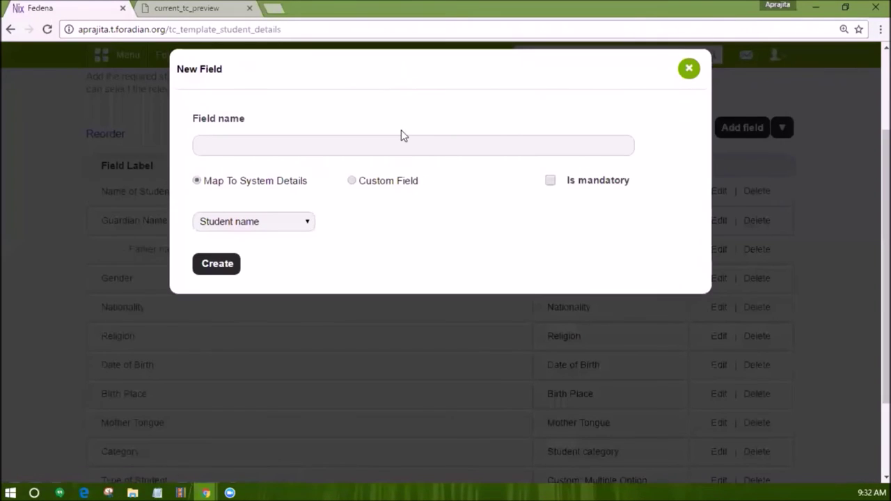
left_click(691, 71)
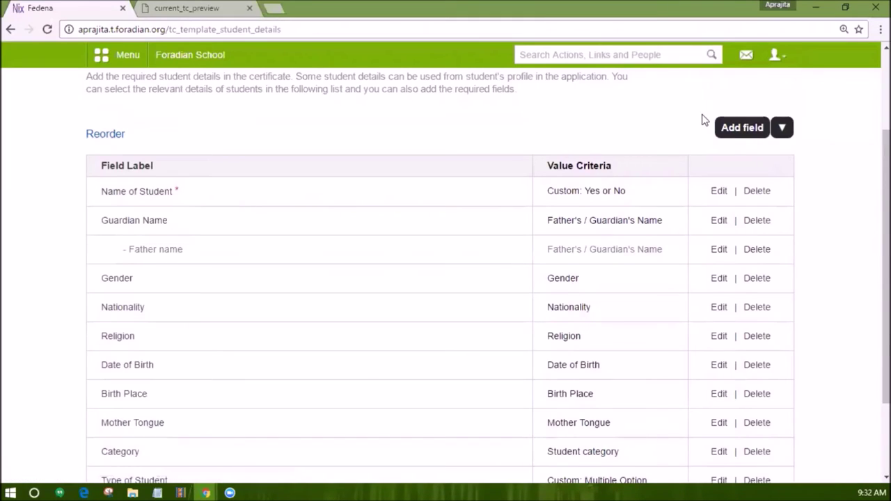
Create a mandatory 'Mother's' sub-field under Guardian Name, mapped to Mother's Name.
mouse_move(764, 145)
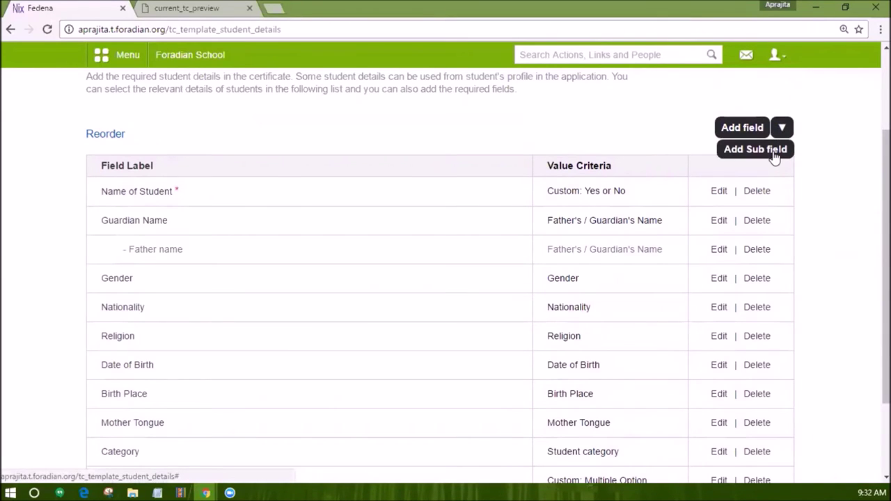
left_click(774, 156)
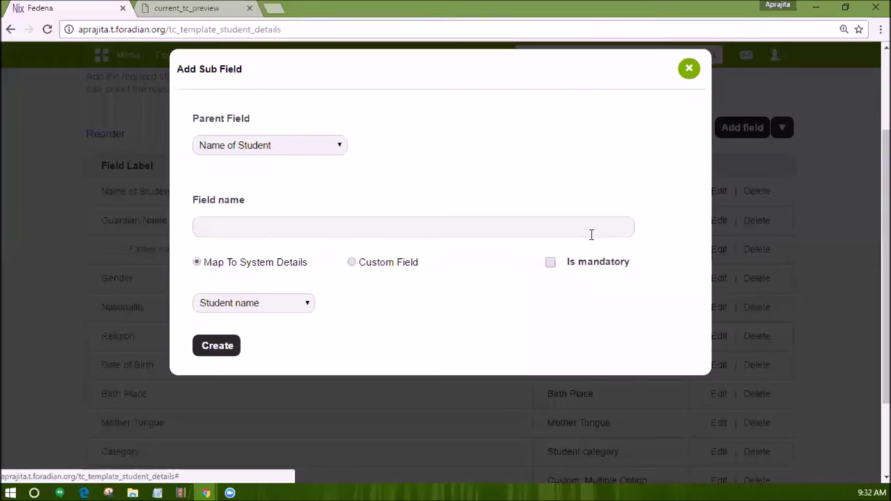
left_click(283, 146)
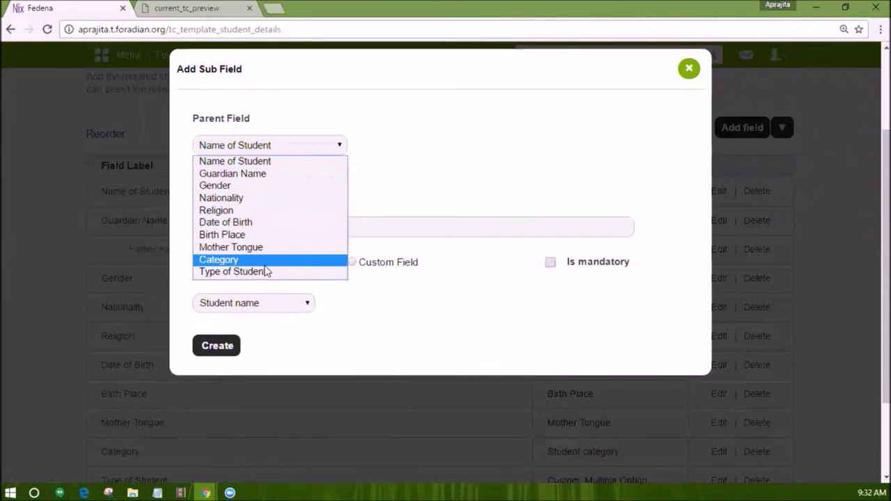
left_click(251, 173)
left_click(246, 223)
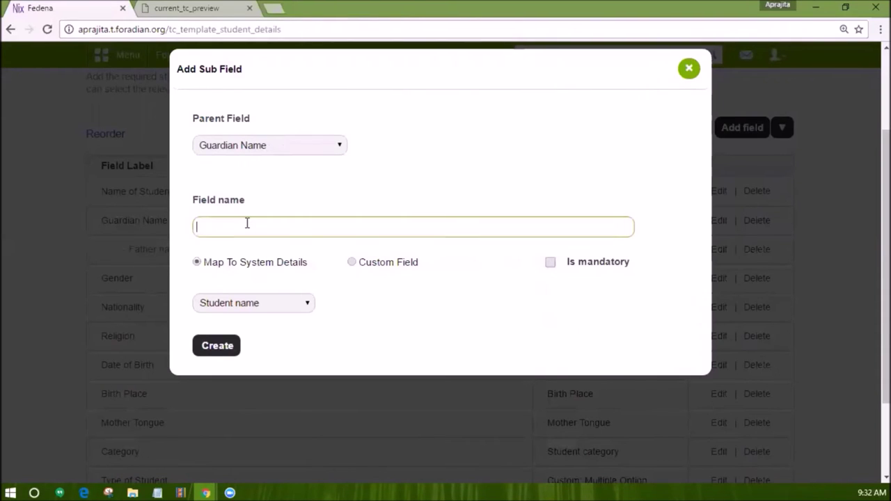
type("Mother's name")
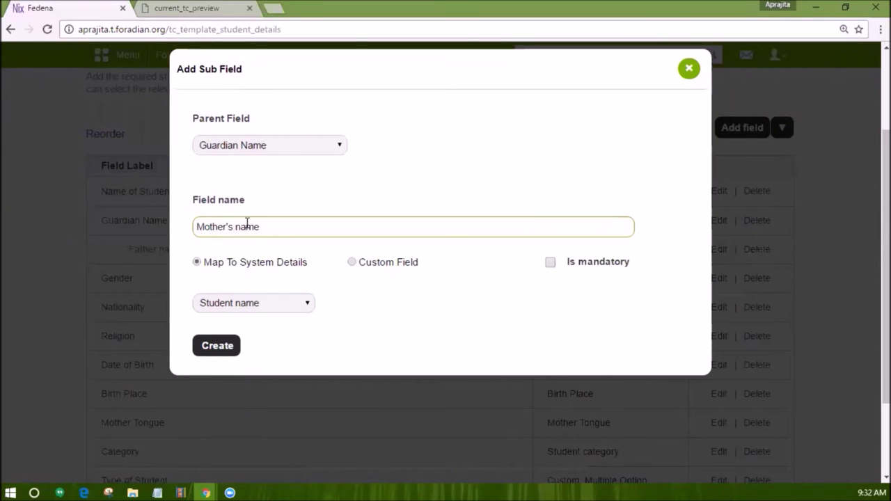
left_click(254, 302)
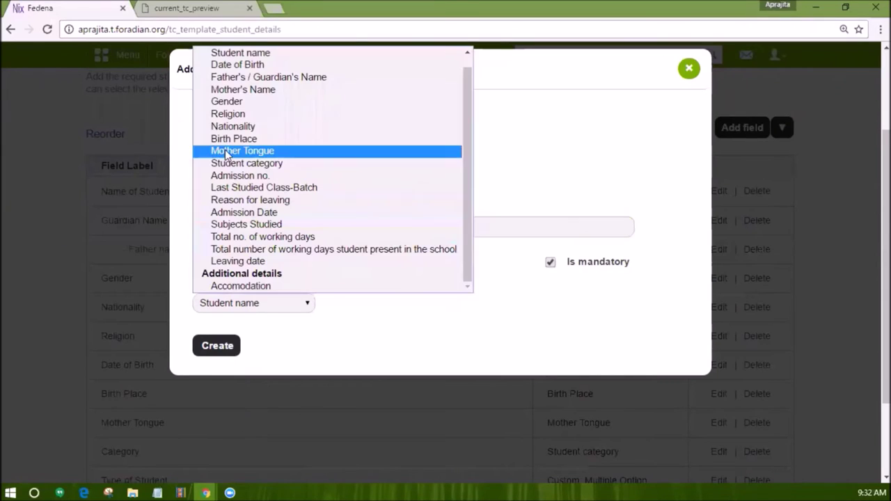
left_click(230, 87)
left_click(201, 349)
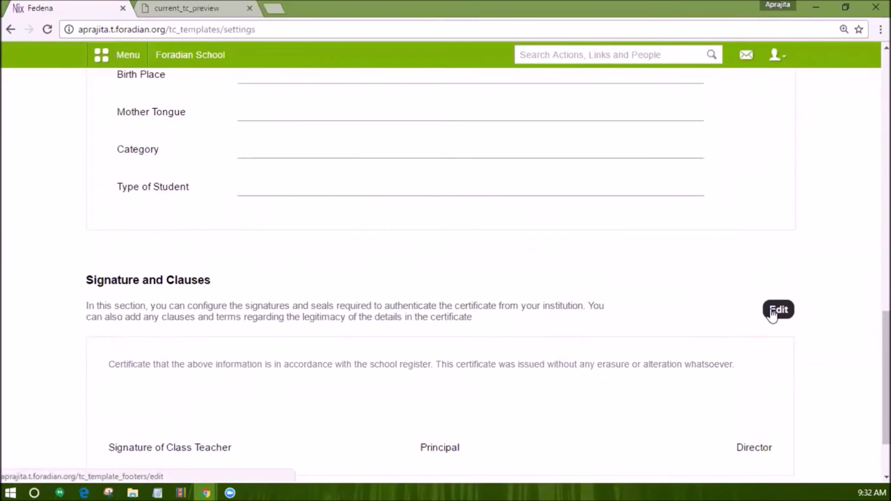
left_click(773, 312)
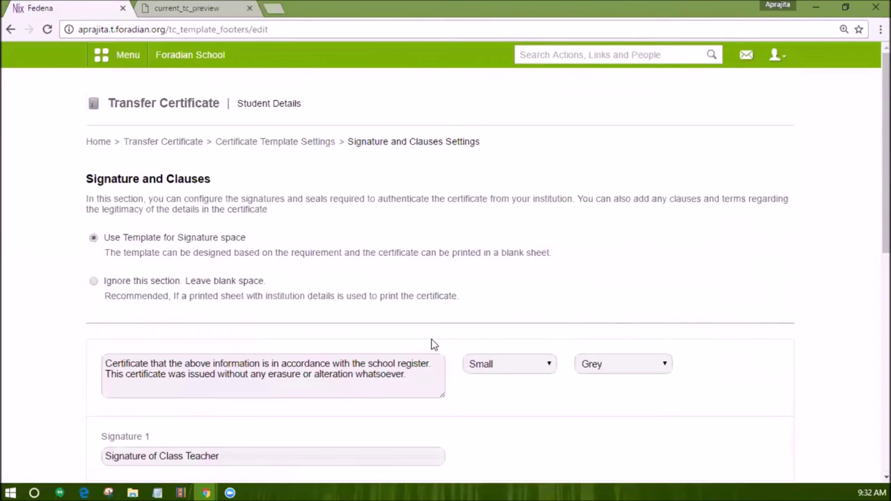
Keep the signature template and change the clause's 'Certificate' to 'Certification'.
scroll(432, 344, "down", 1)
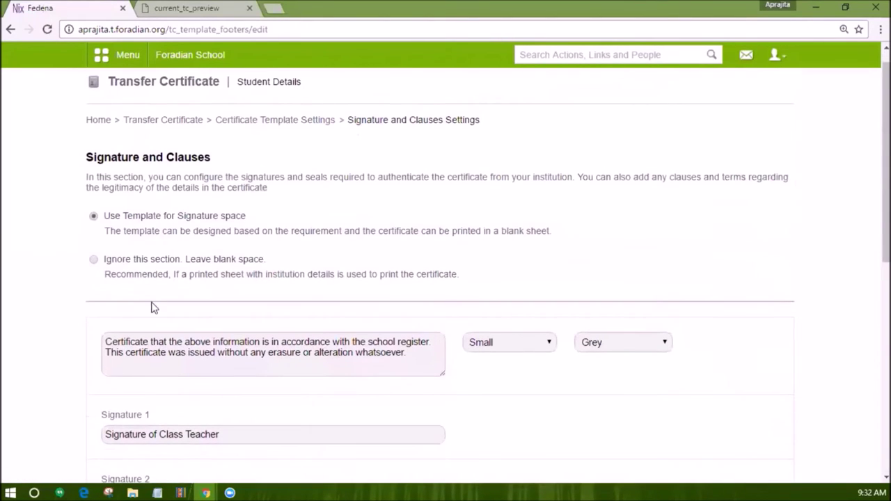
left_click(94, 261)
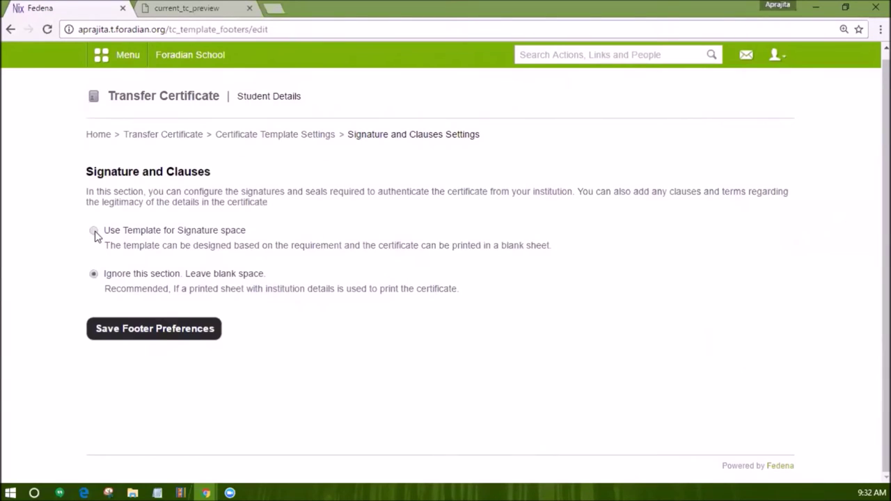
left_click(94, 231)
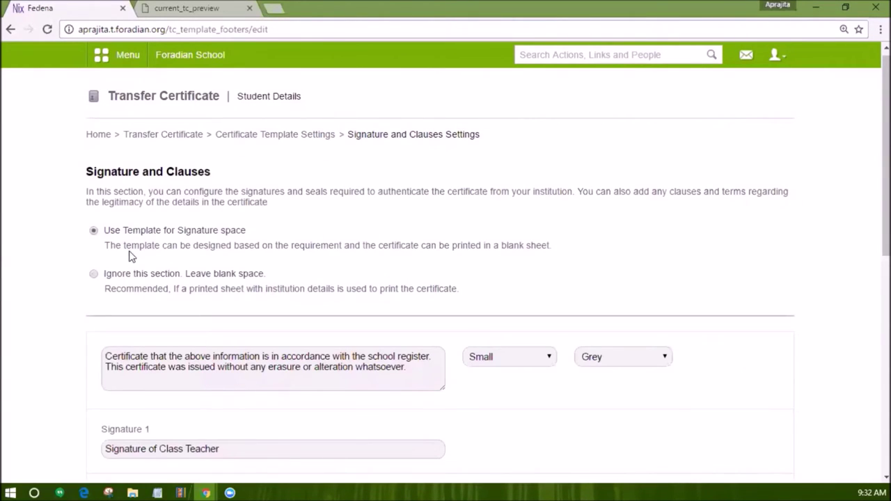
scroll(209, 278, "down", 3)
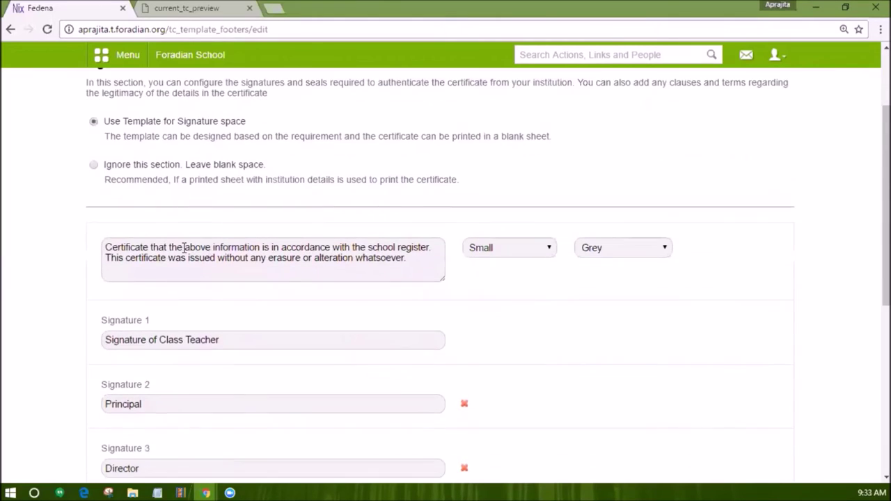
left_click(145, 248)
key("Delete")
type("io")
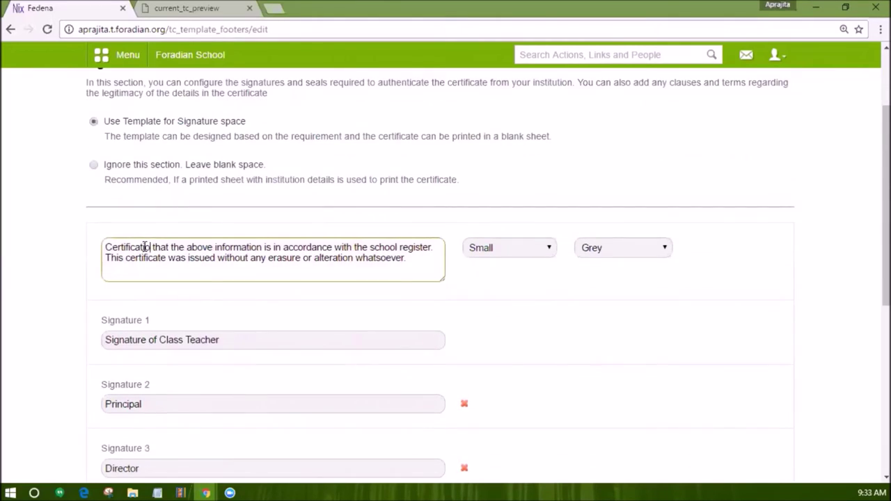
type("n")
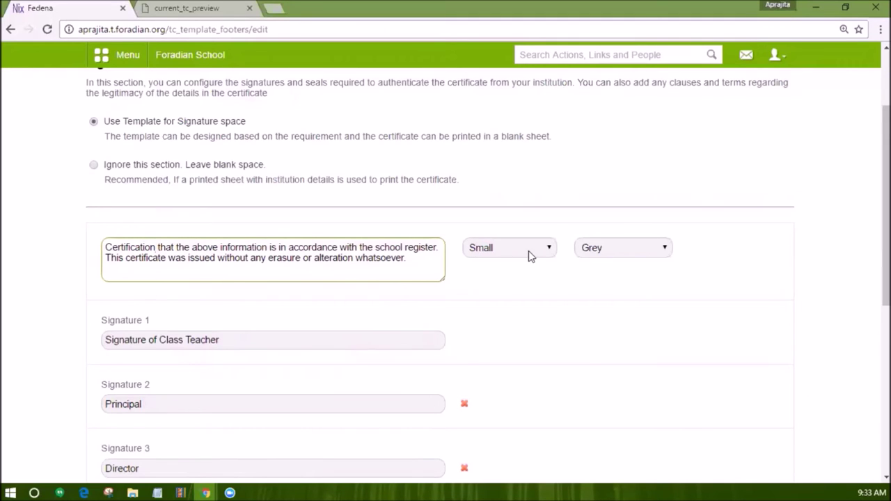
Add a fourth signature reading For Parent.
scroll(529, 256, "down", 1)
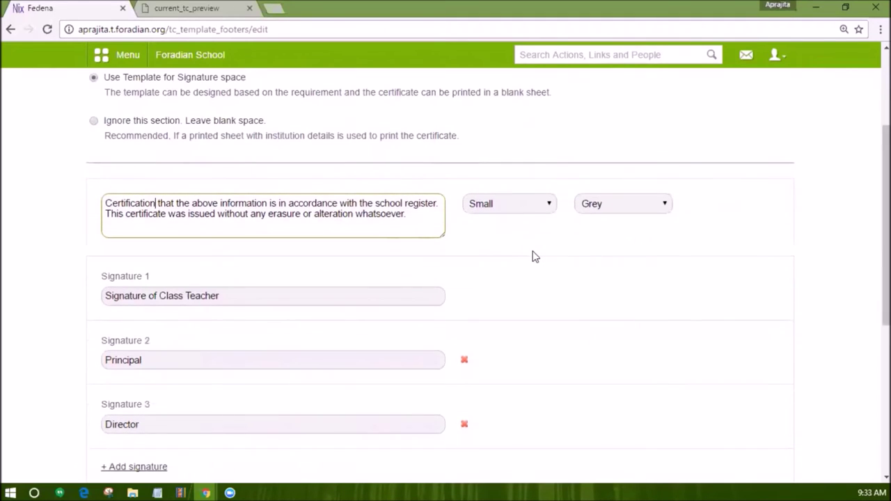
scroll(188, 262, "down", 1)
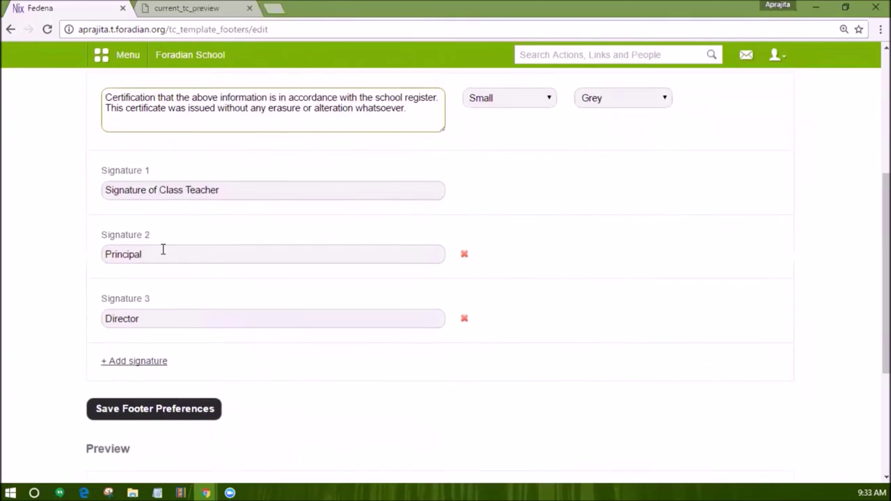
left_click(139, 357)
scroll(146, 358, "down", 1)
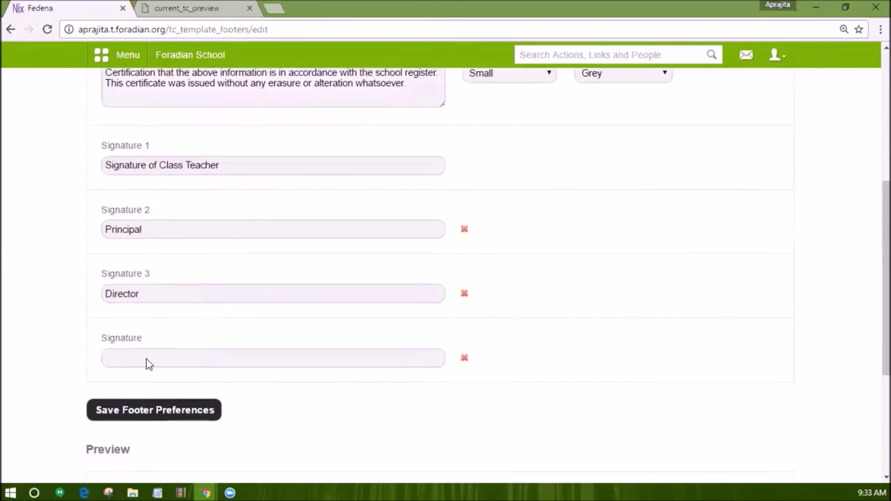
left_click(136, 308)
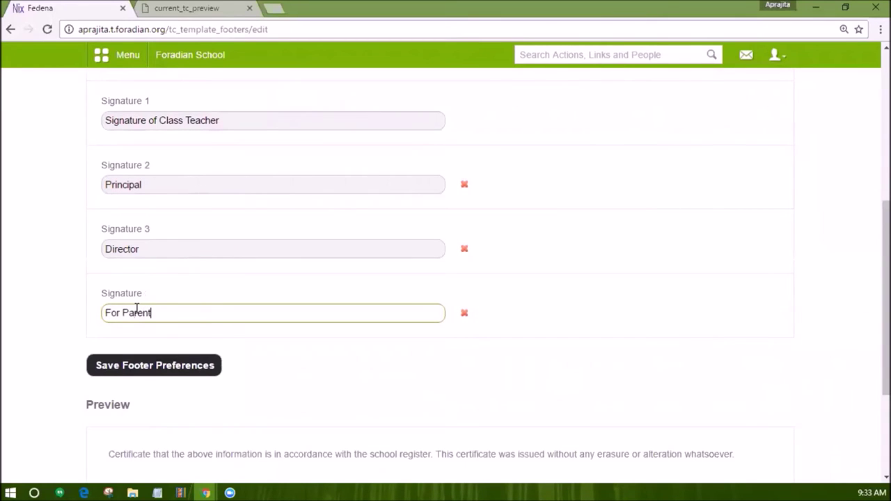
scroll(137, 309, "down", 1)
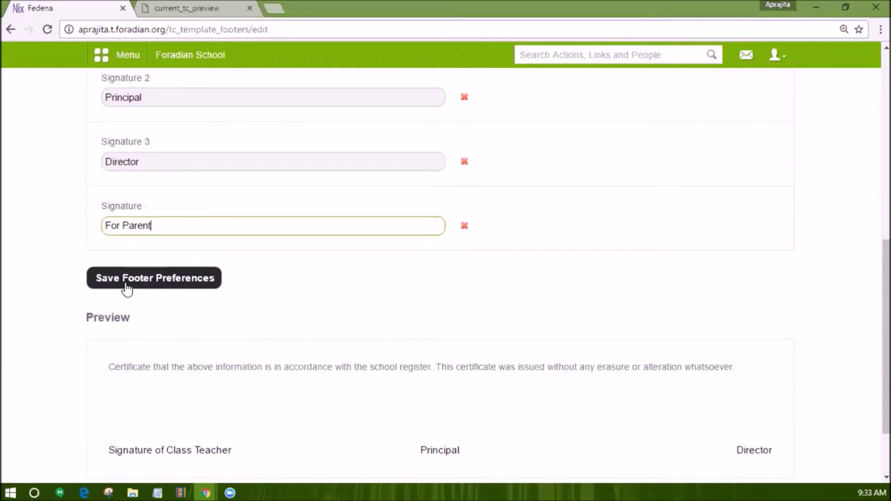
scroll(126, 289, "down", 1)
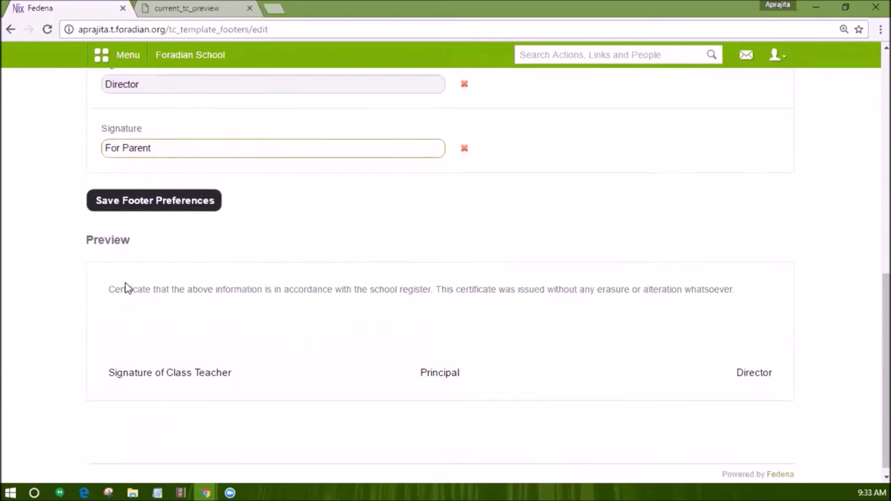
scroll(126, 281, "up", 1)
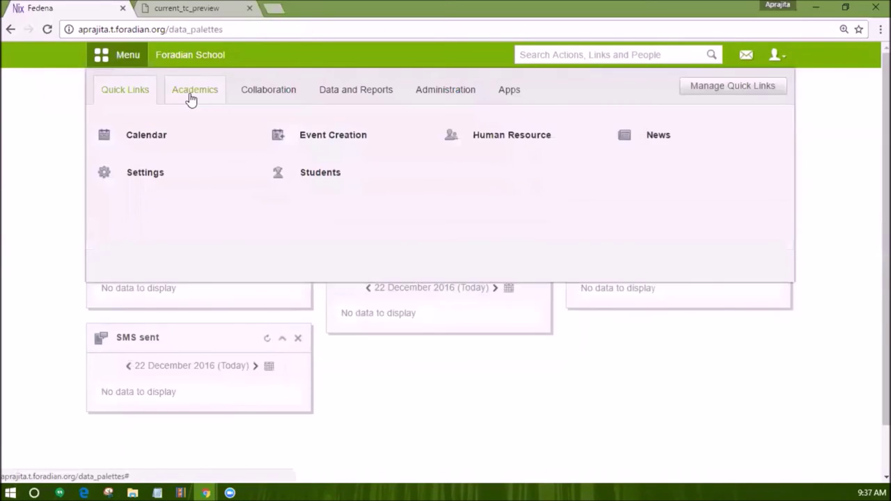
left_click(189, 96)
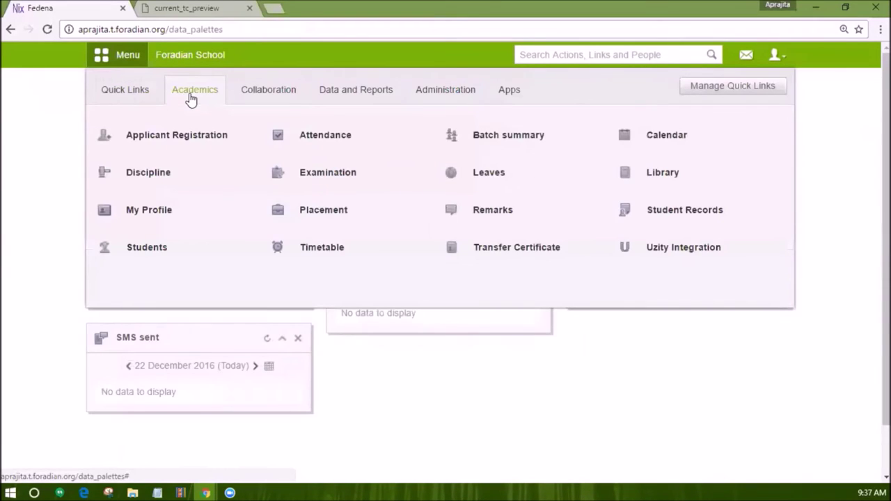
Open Generate Transfer Certificate and search for the student by admission number.
left_click(539, 248)
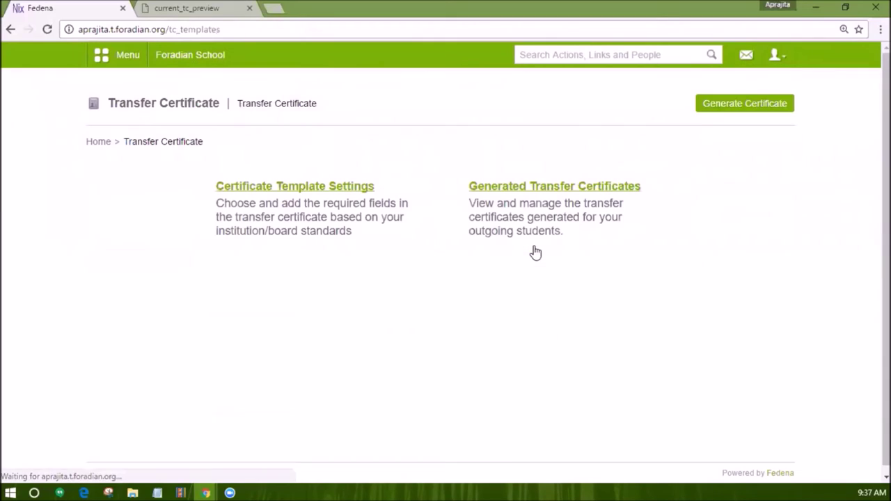
left_click(741, 105)
left_click(665, 211)
type("S24")
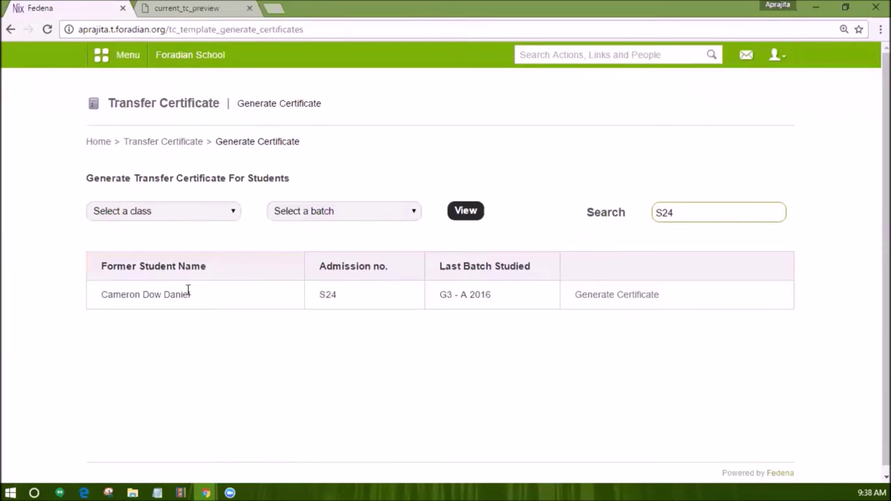
Filter former students by Grade 3 and batch A 2016 and open the student's certificate form.
left_click(193, 211)
left_click(174, 304)
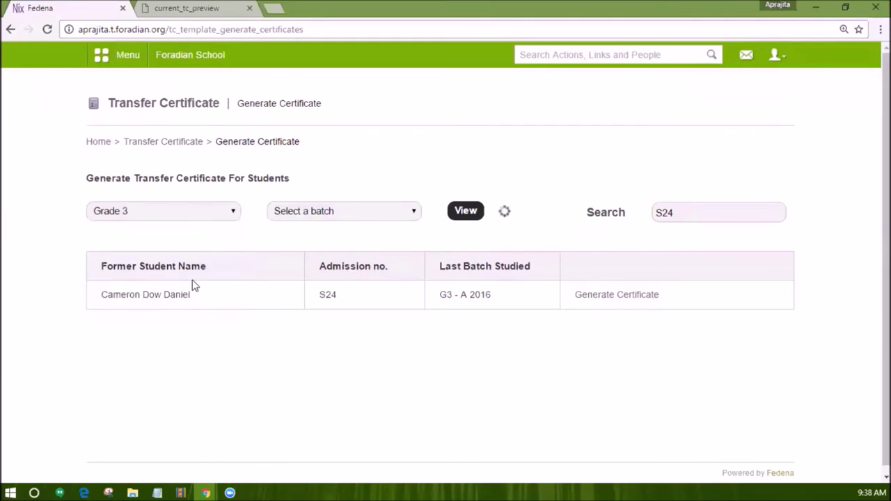
left_click(298, 211)
left_click(299, 240)
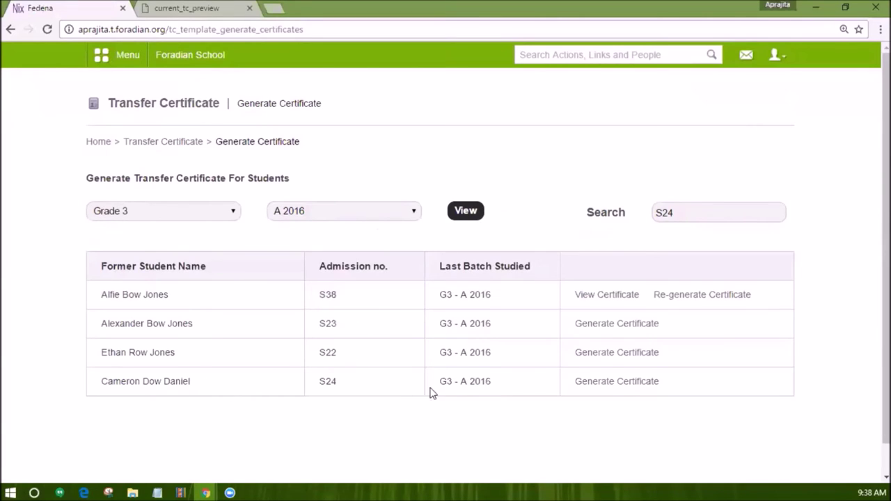
left_click(612, 384)
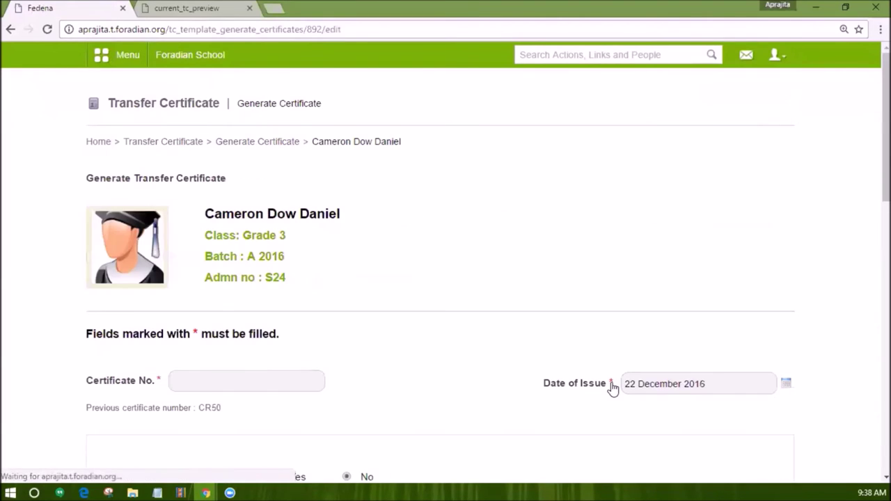
Enter certificate number CR51, review the rest of the form, and proceed to the certificate.
left_click(206, 387)
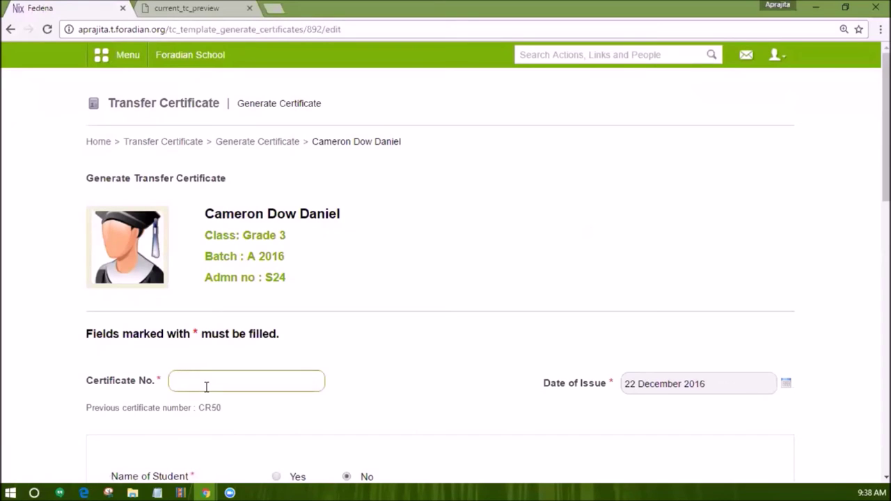
type("CR51")
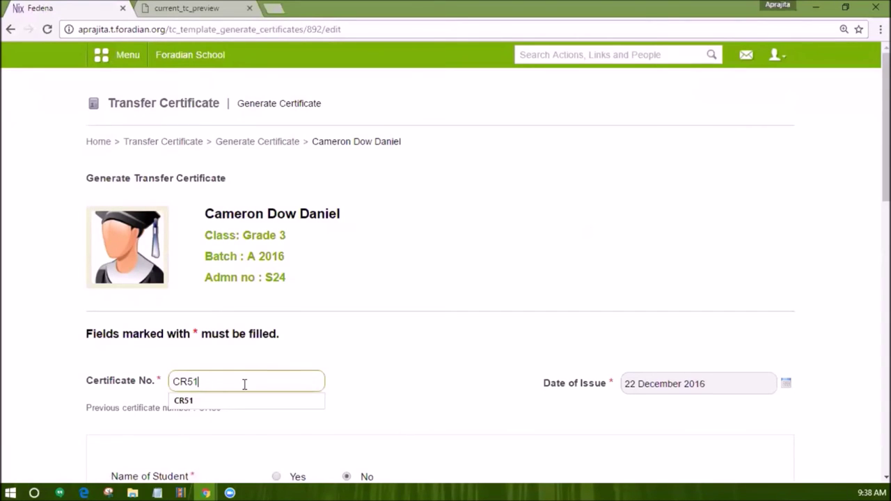
scroll(392, 341, "down", 3)
scroll(402, 323, "down", 3)
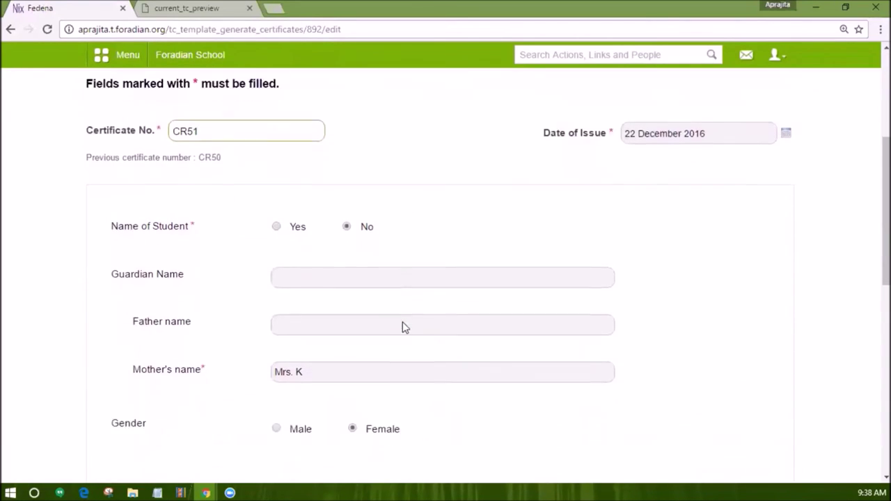
scroll(328, 258, "down", 3)
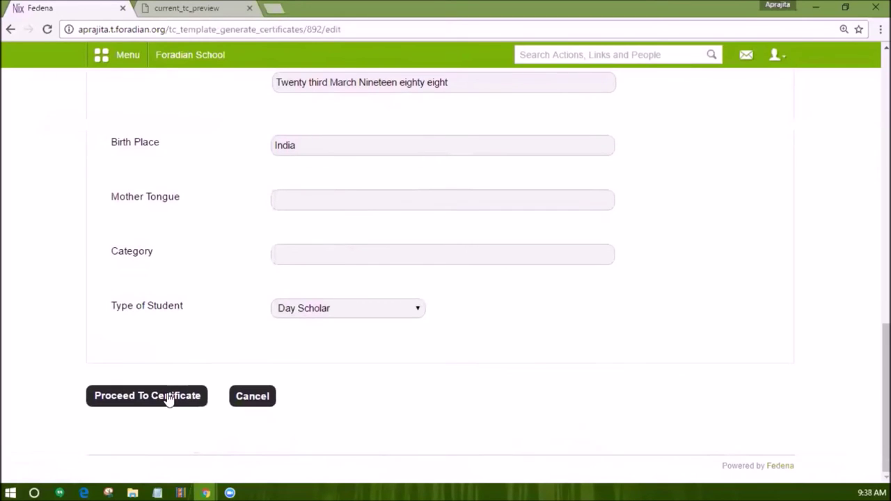
left_click(170, 397)
Review the relieving certificate preview and generate transfer certificate CR51 dated 22/12/2016.
scroll(334, 327, "down", 3)
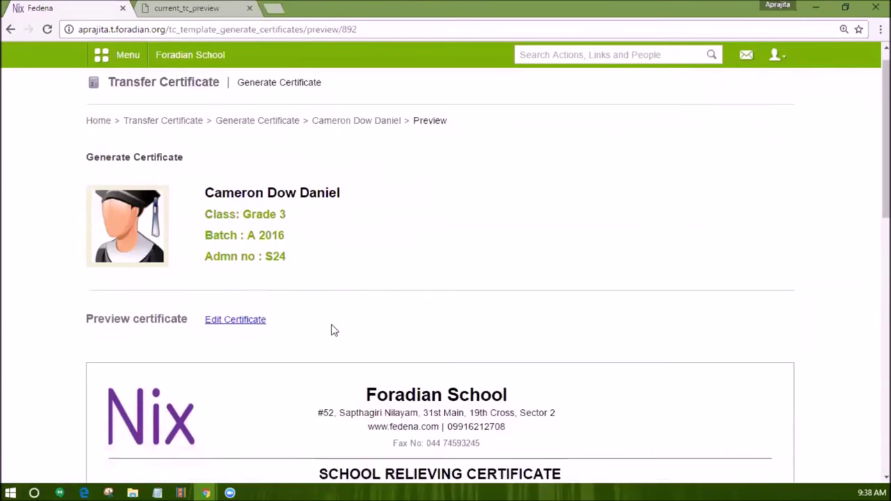
scroll(334, 327, "down", 7)
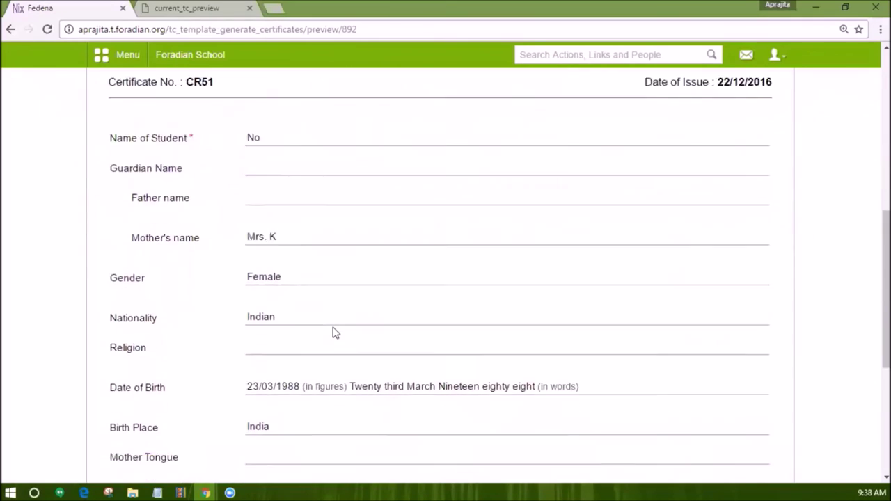
scroll(333, 332, "down", 2)
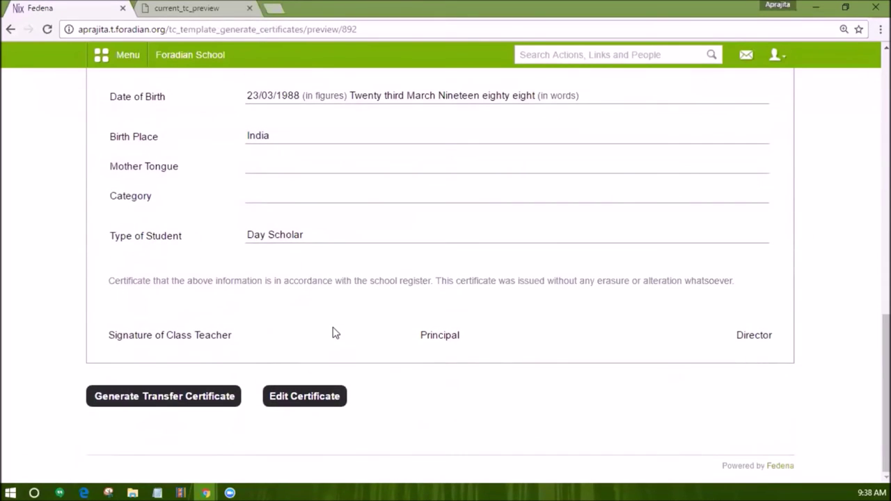
left_click(171, 397)
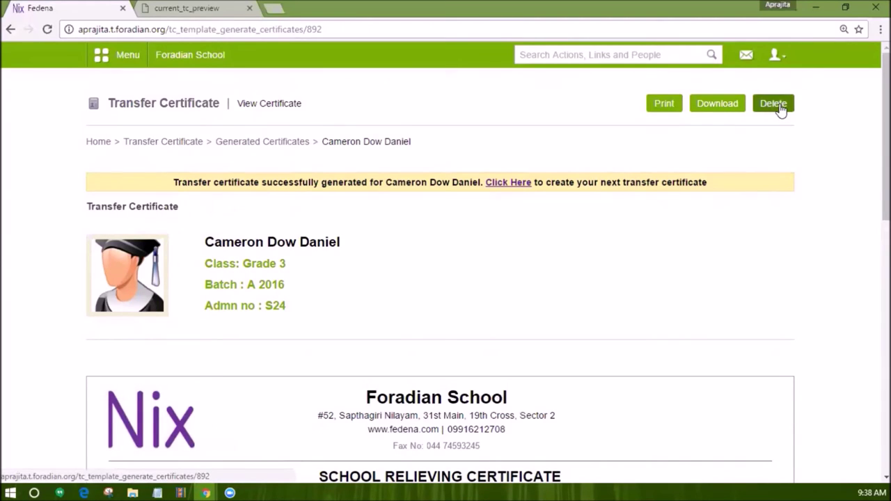
Go from Generated Certificates to the Generated Transfer Certificates list and scroll through it.
left_click(293, 142)
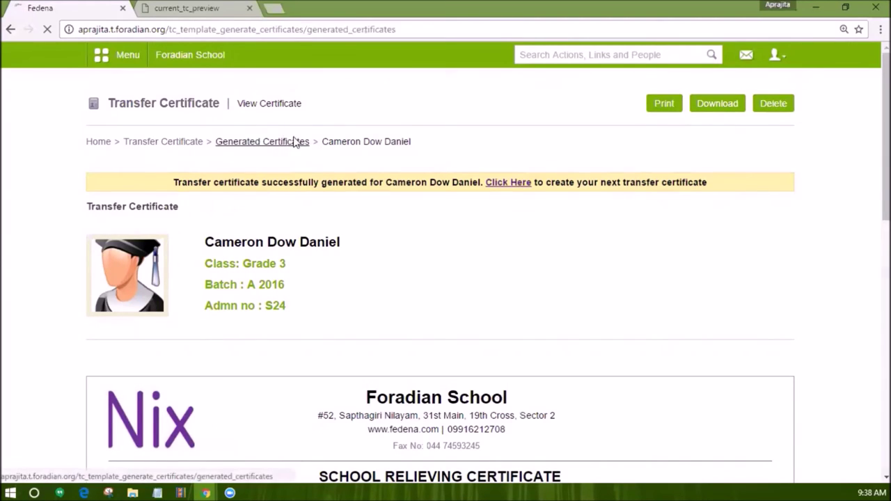
left_click(179, 142)
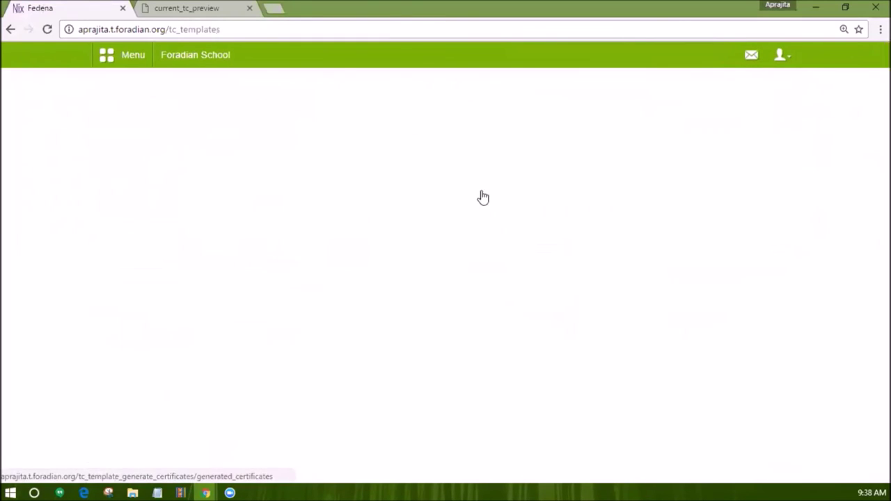
left_click(500, 186)
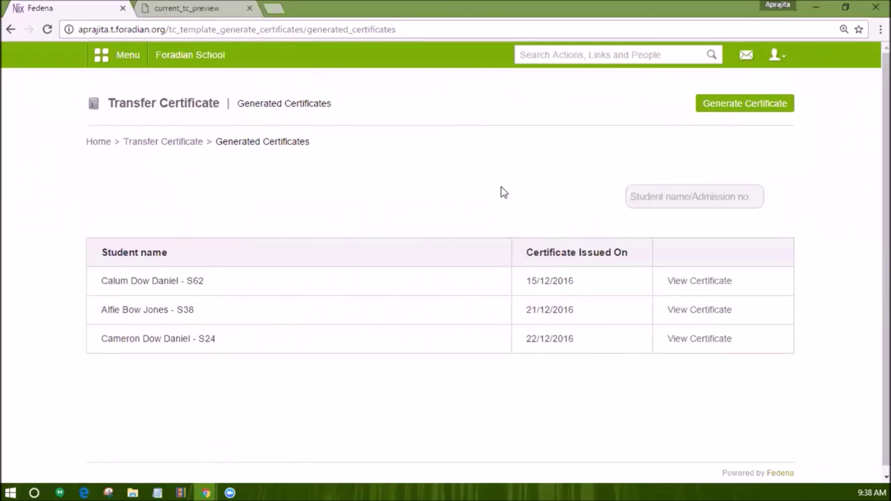
scroll(494, 293, "down", 1)
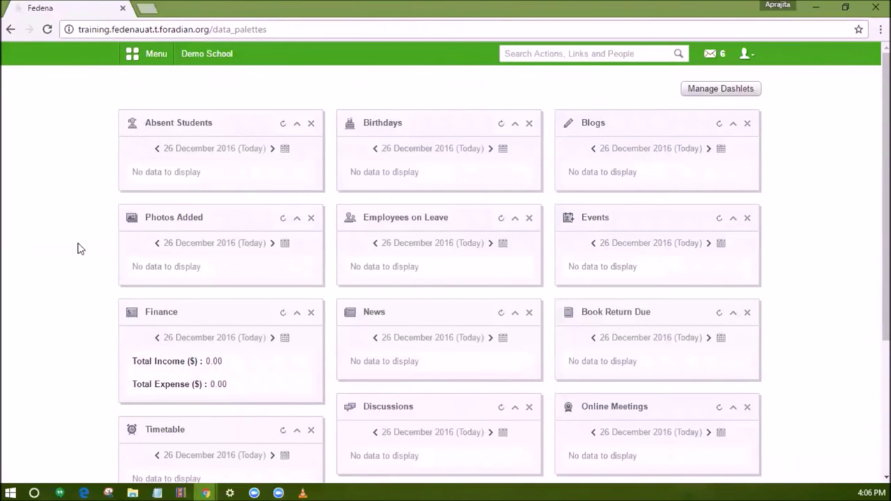
Open Timetable's Manage Subjects page from the Academics menu.
left_click(153, 55)
left_click(226, 89)
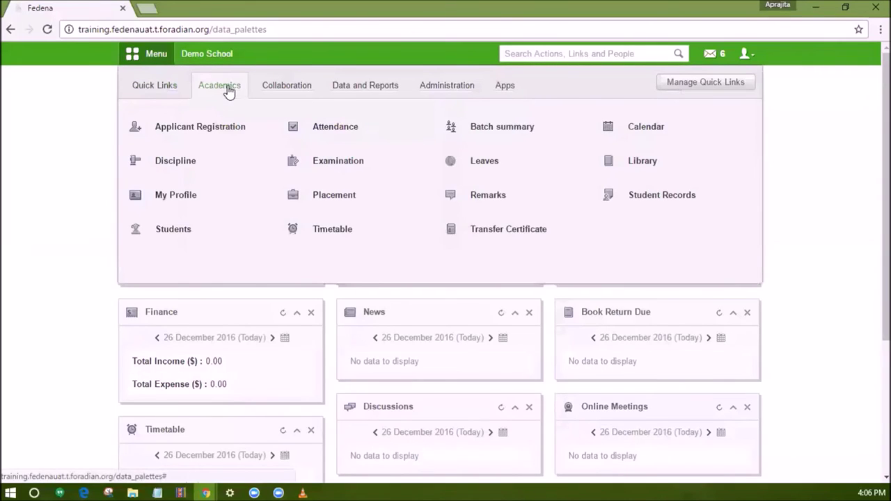
left_click(339, 238)
scroll(338, 238, "down", 2)
left_click(491, 362)
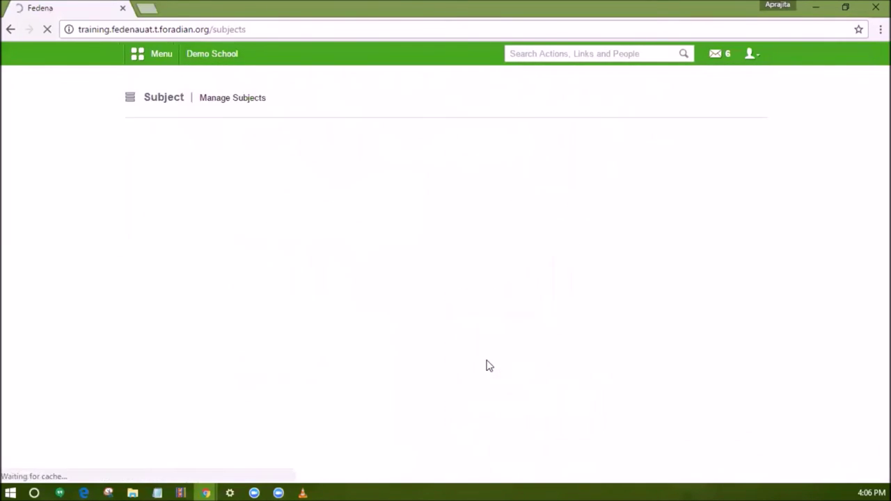
Select class Grade 1(Normal) and batch G1 - A(2015-2016) to list its 25 weekly classes.
left_click(217, 211)
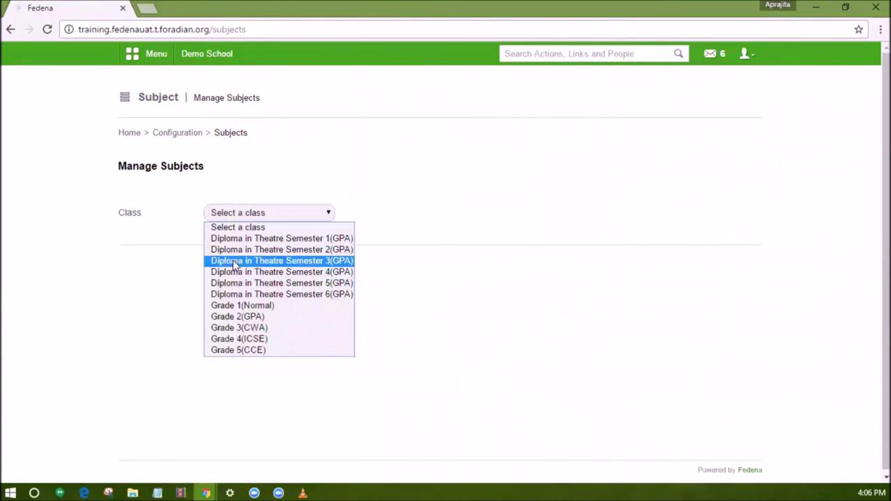
left_click(248, 305)
left_click(506, 215)
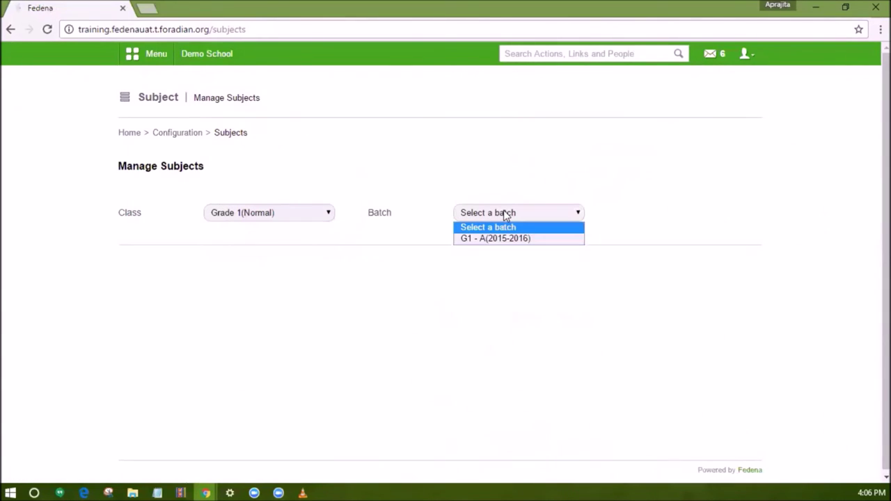
left_click(503, 240)
scroll(505, 243, "down", 1)
scroll(505, 243, "down", 2)
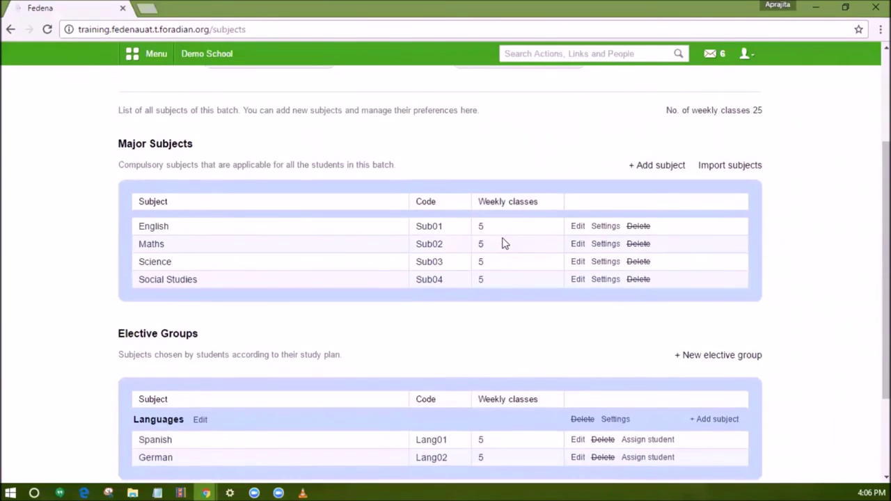
scroll(505, 244, "down", 1)
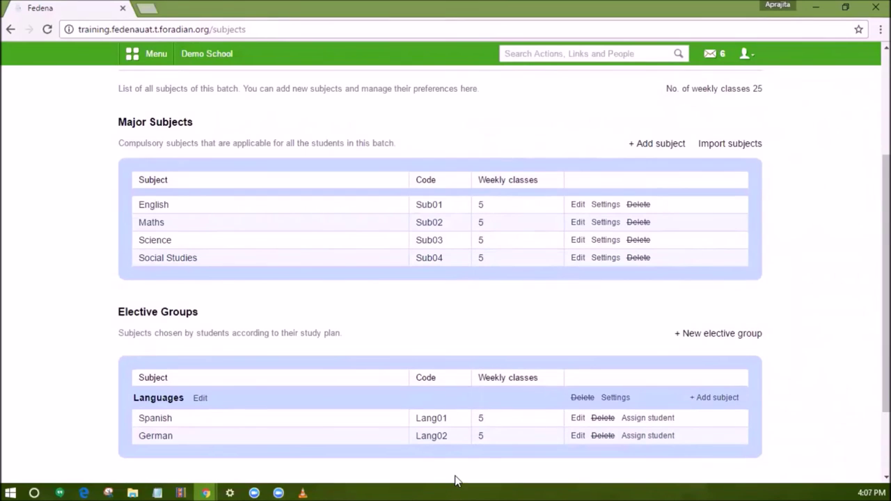
Set English's preferred start time to Before 10:00.
left_click(604, 205)
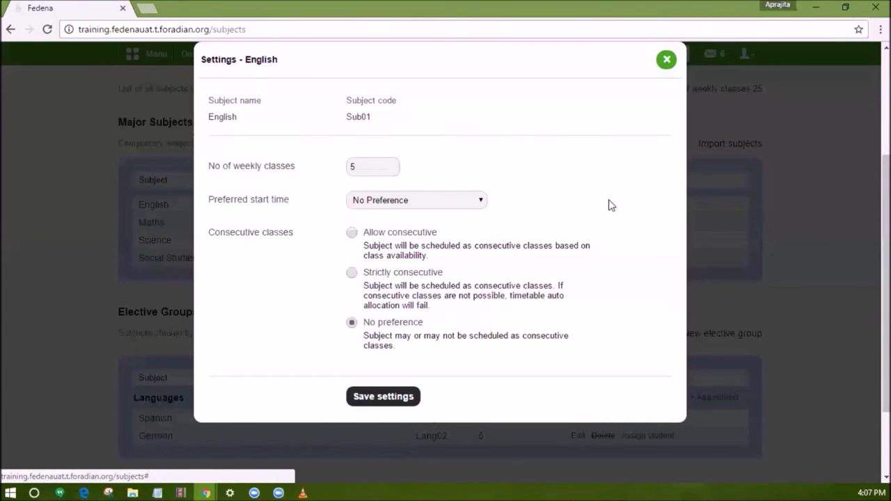
left_click(391, 206)
left_click(385, 225)
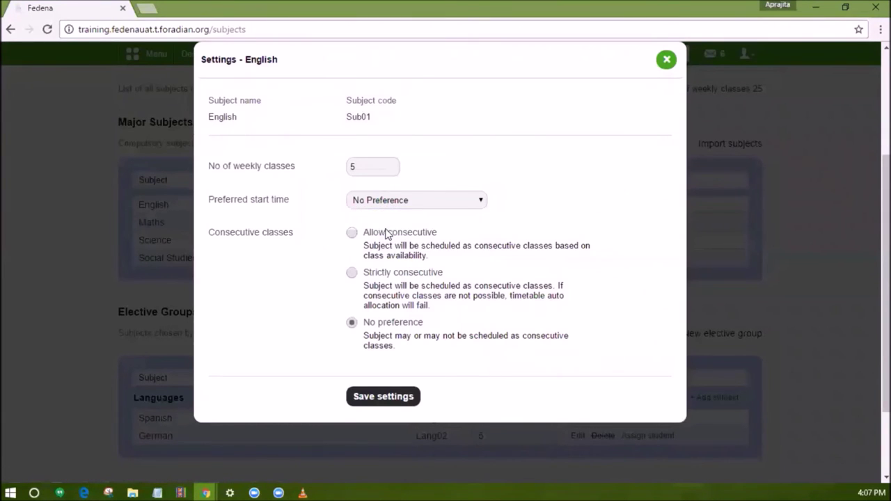
left_click(387, 230)
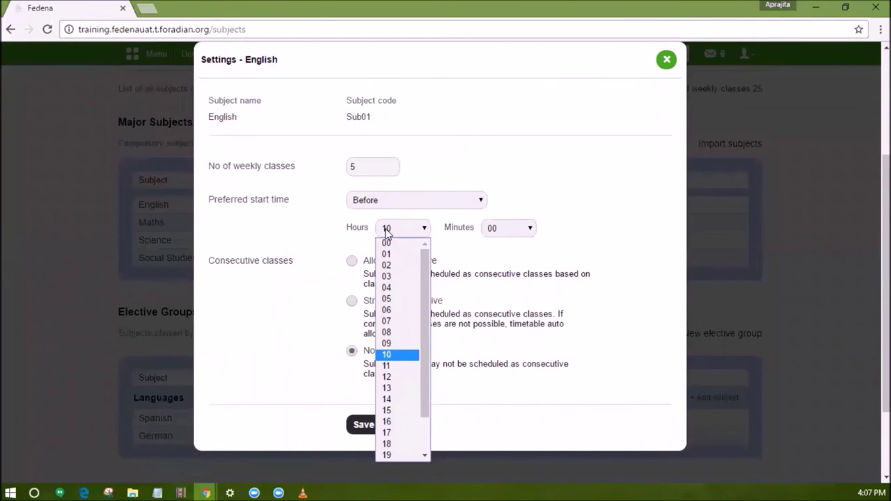
left_click(387, 232)
left_click(497, 229)
left_click(497, 228)
left_click(439, 201)
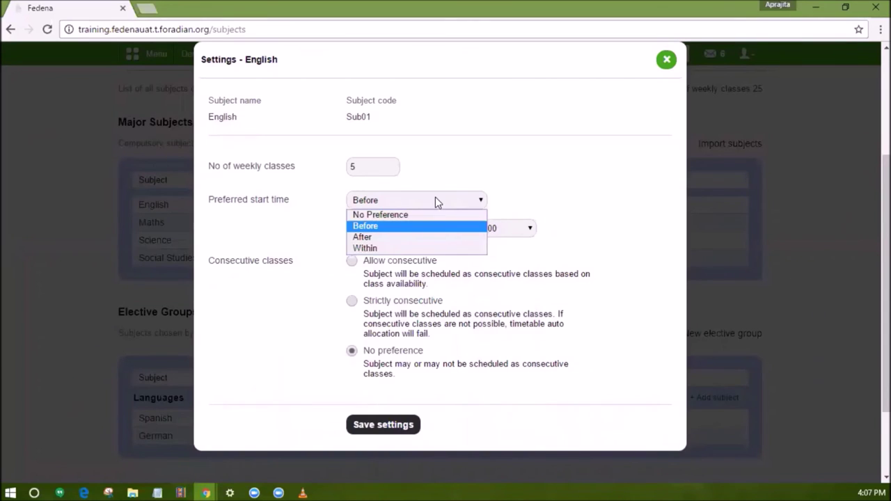
left_click(435, 198)
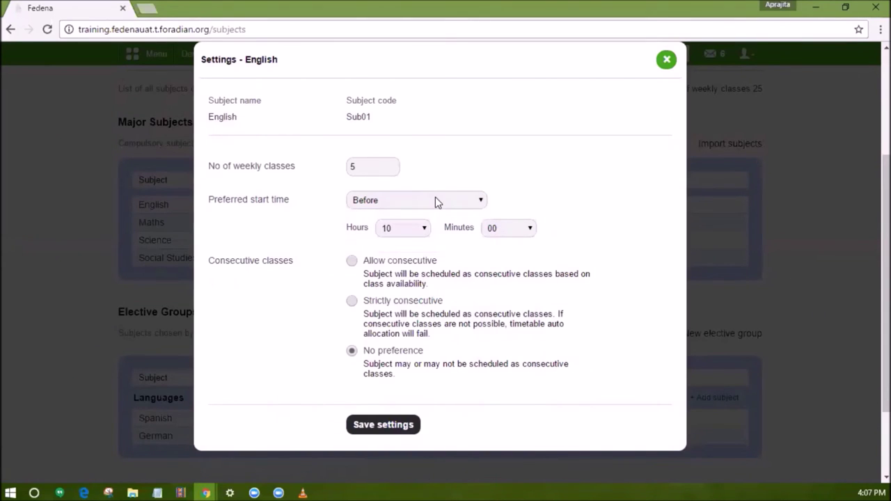
Allow consecutive English classes with a maximum of 2, then close the settings.
left_click(352, 261)
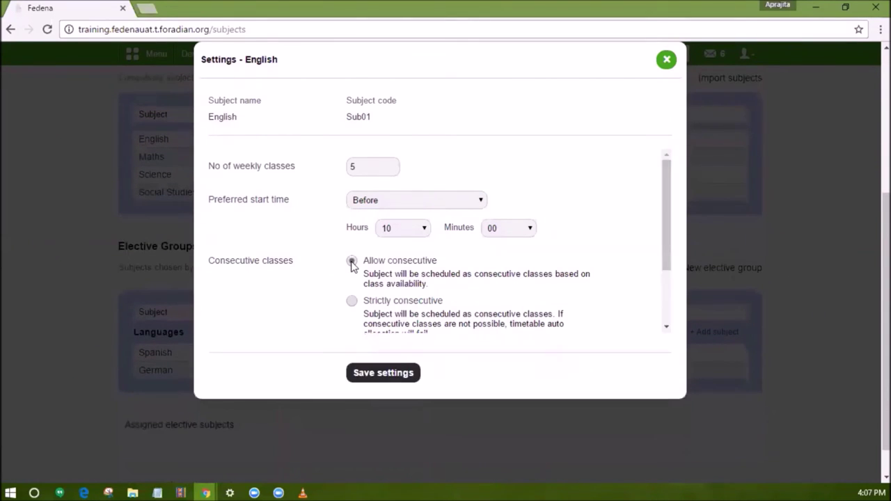
scroll(351, 263, "down", 3)
left_click(362, 315)
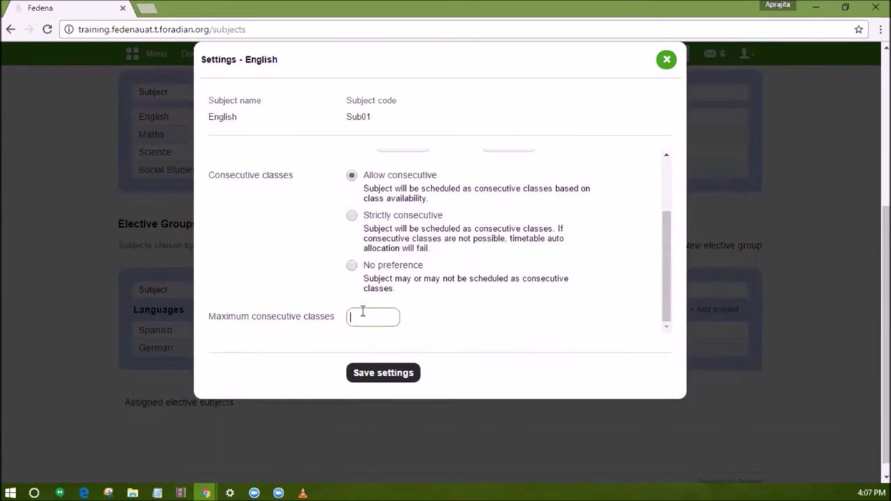
type("2")
left_click(422, 318)
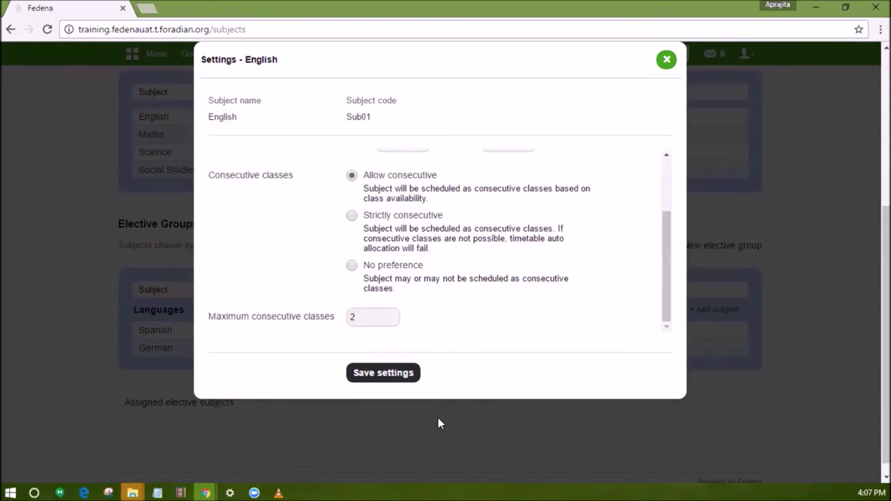
left_click(409, 424)
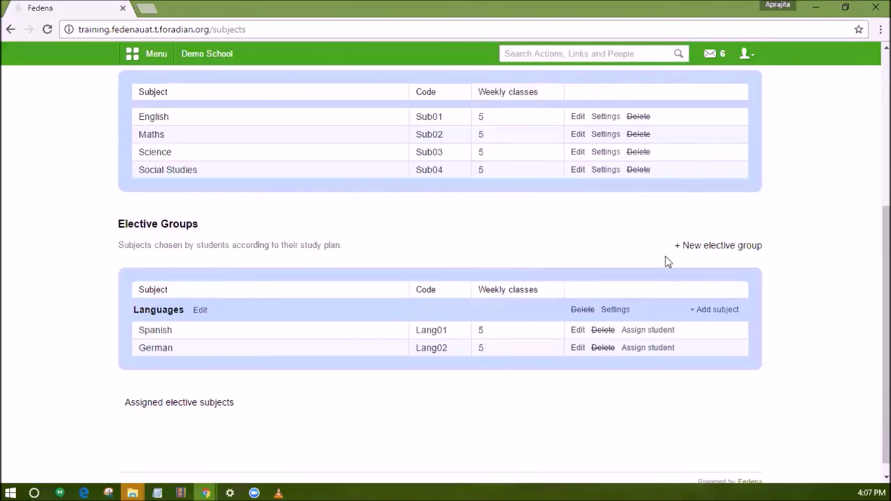
Look at the Languages group's scheduling settings and close them.
left_click(613, 311)
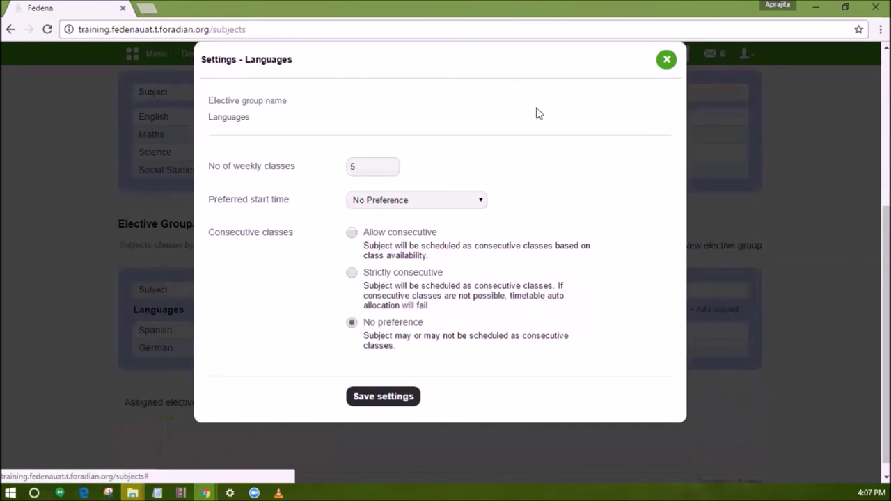
left_click(666, 61)
scroll(513, 233, "up", 4)
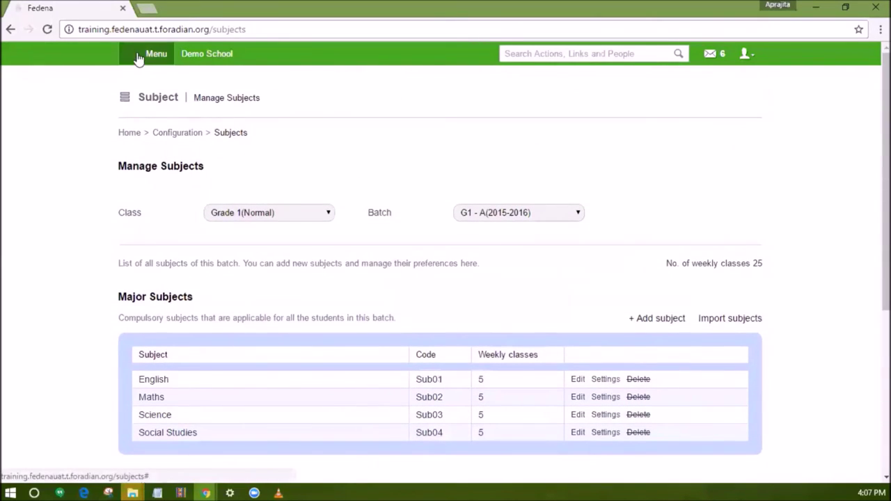
Go to the Timetable module's class timing sets via the Academics menu.
left_click(140, 55)
left_click(214, 84)
left_click(342, 231)
left_click(294, 176)
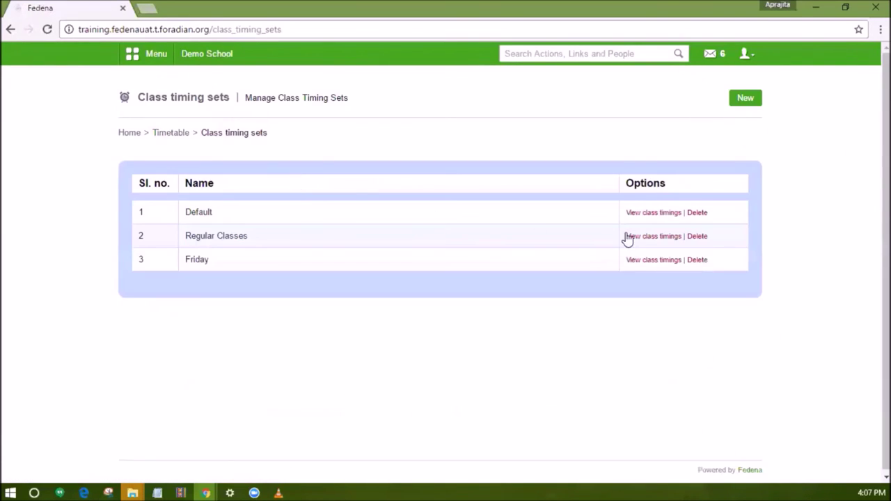
View the Default timing set's six periods and return to the Class timing sets list.
left_click(648, 214)
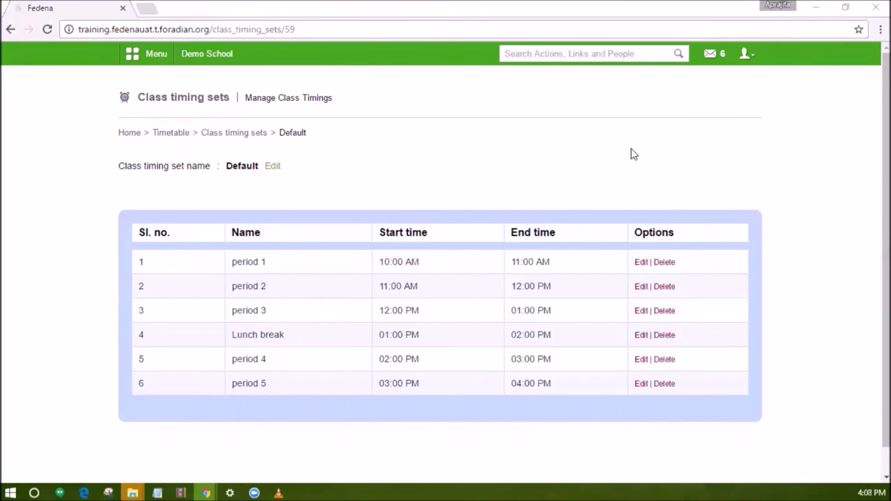
left_click(630, 147)
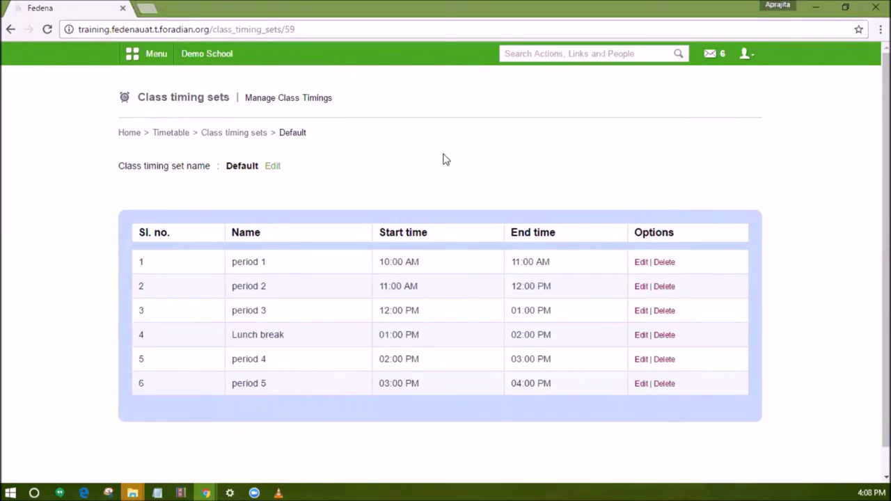
left_click(250, 133)
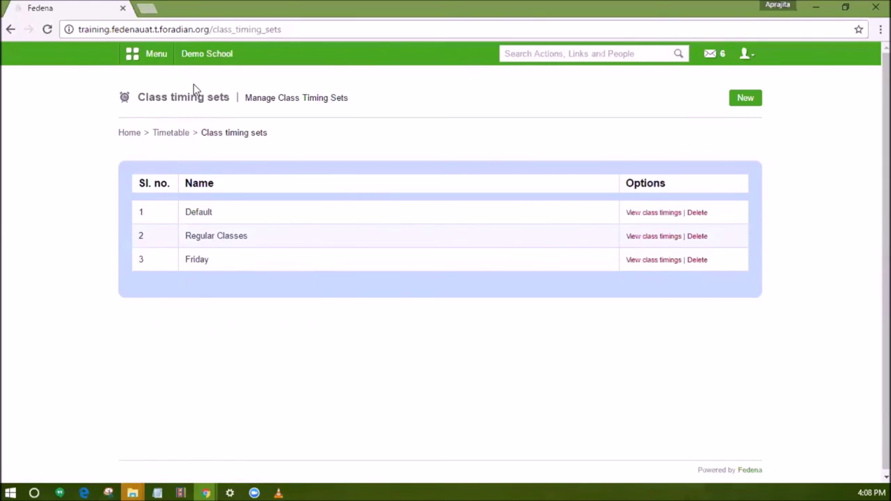
left_click(158, 55)
In Administration > General settings, keep Monday as the start day of the week.
left_click(445, 91)
mouse_move(341, 157)
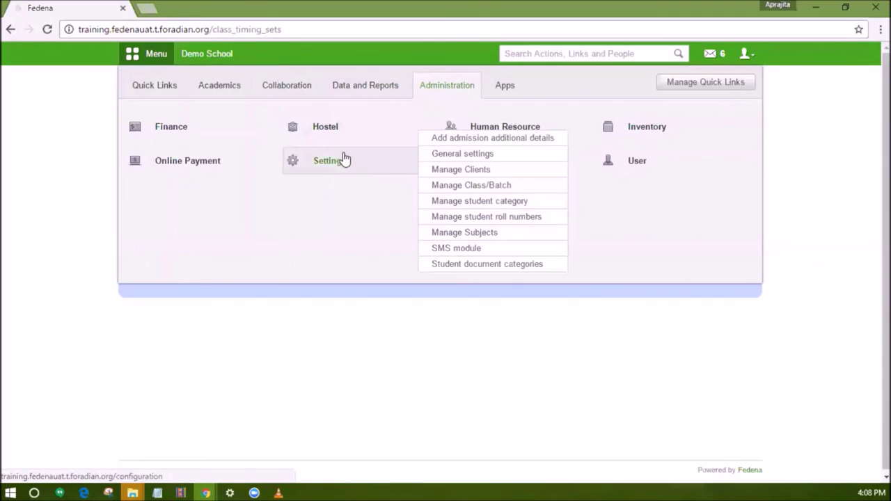
left_click(437, 154)
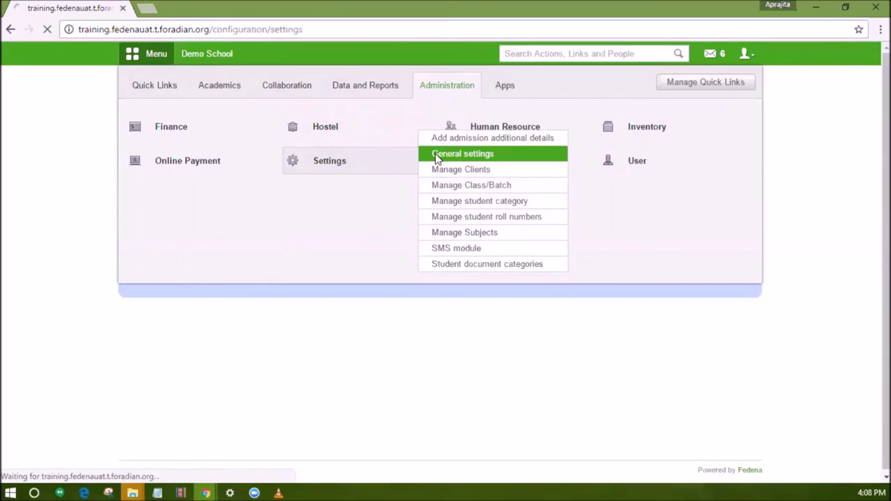
scroll(437, 235, "down", 1)
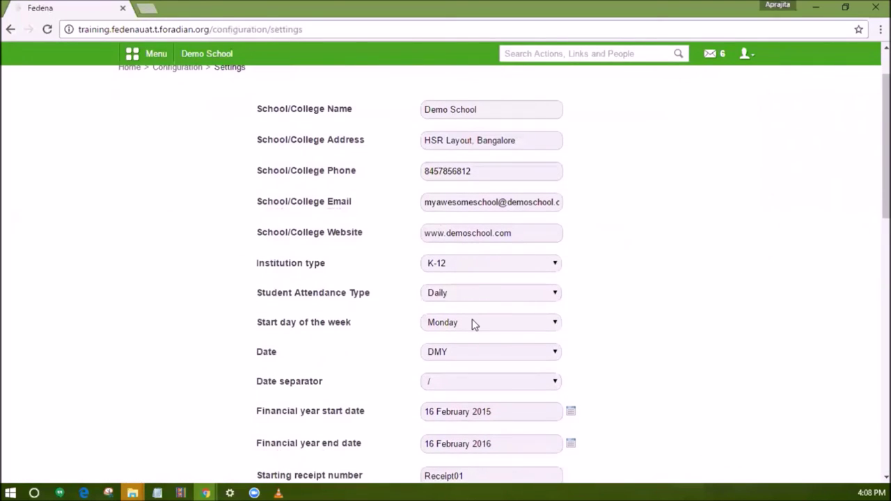
left_click(471, 323)
left_click(472, 322)
left_click(143, 59)
left_click(211, 91)
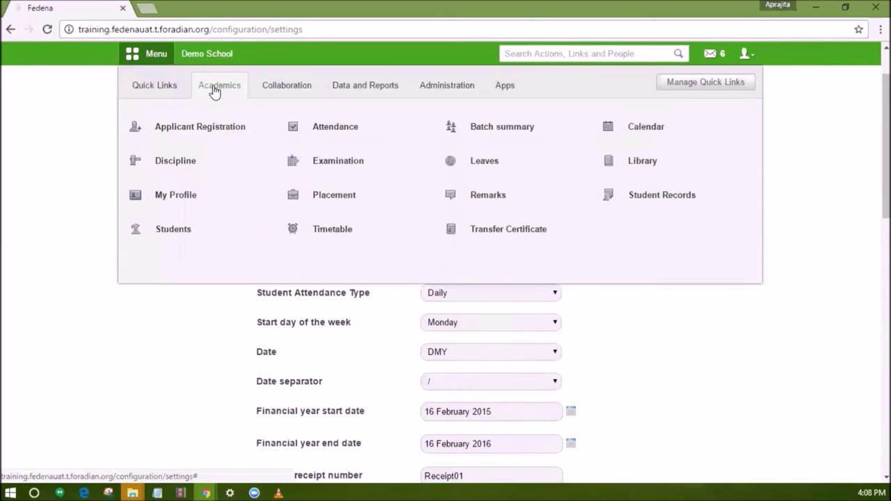
Check Grade 1(Normal) batch G1 - A(2015-2016) uses the Default timing set Monday to Friday.
left_click(331, 232)
left_click(465, 180)
left_click(306, 170)
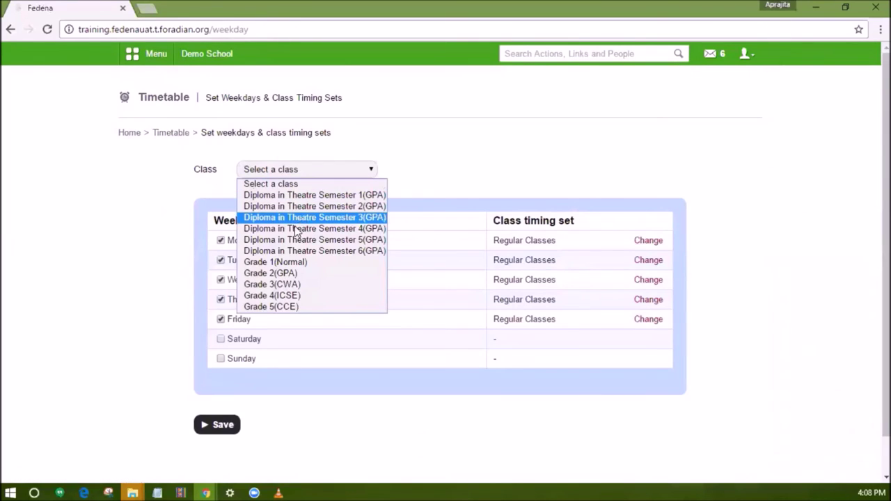
left_click(306, 262)
left_click(477, 171)
left_click(492, 196)
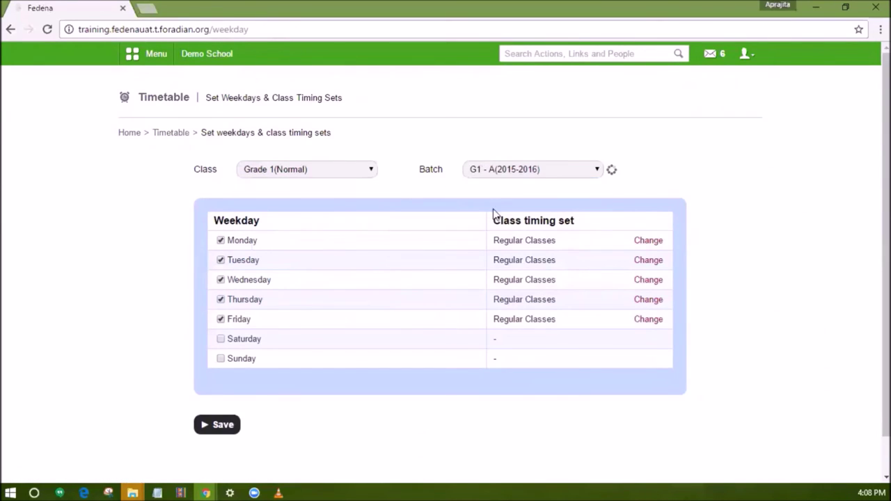
scroll(515, 208, "down", 1)
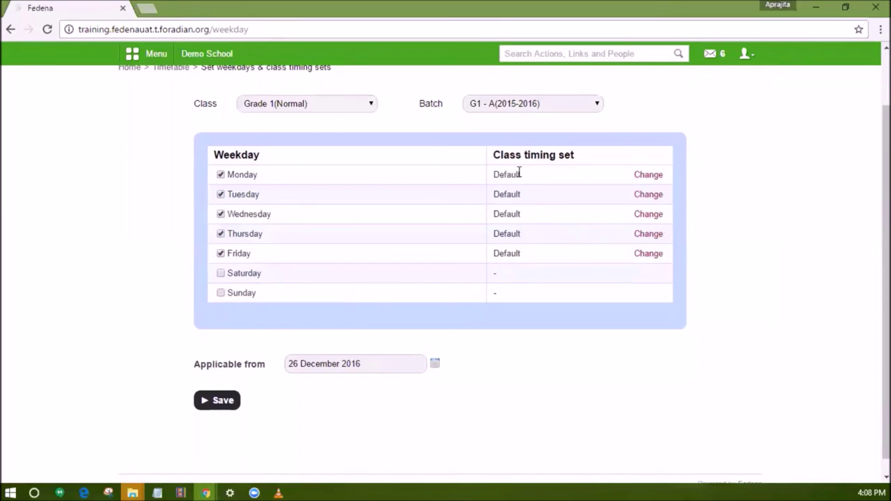
scroll(518, 174, "up", 1)
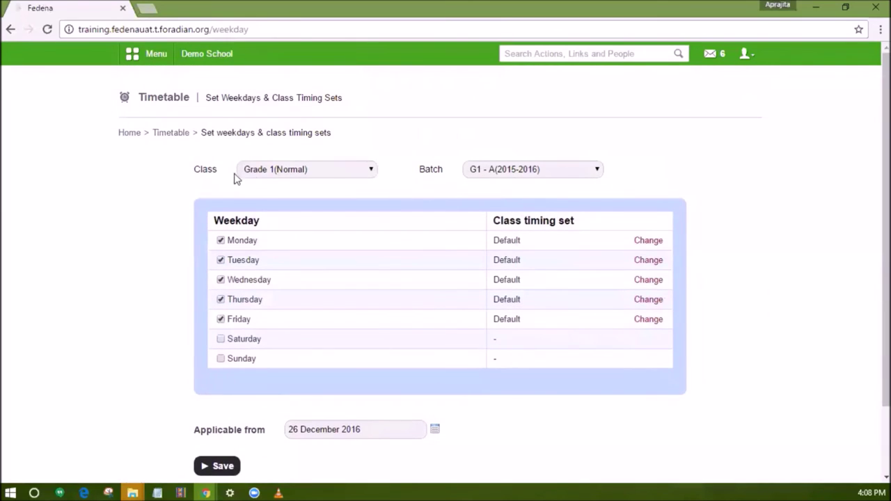
left_click(169, 135)
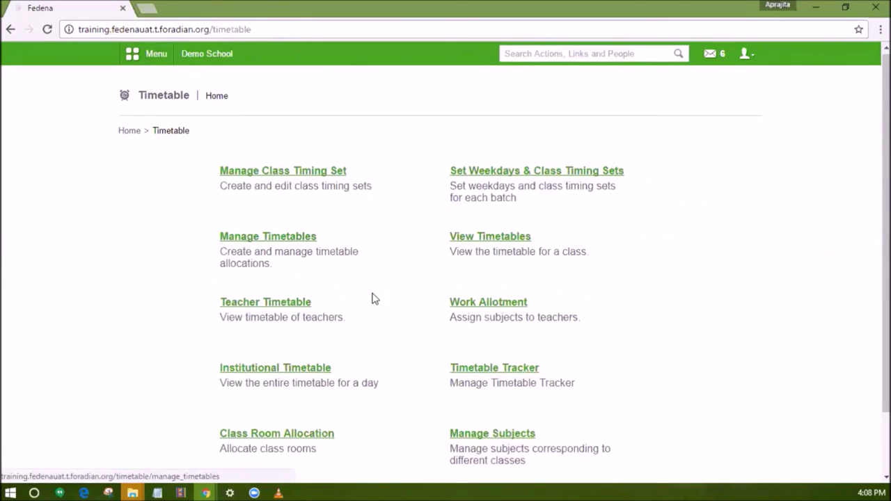
scroll(372, 298, "down", 1)
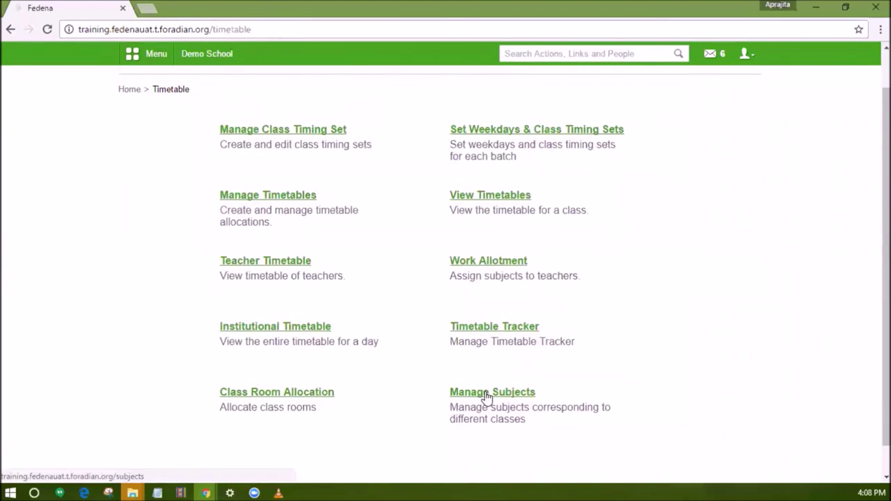
scroll(306, 214, "up", 1)
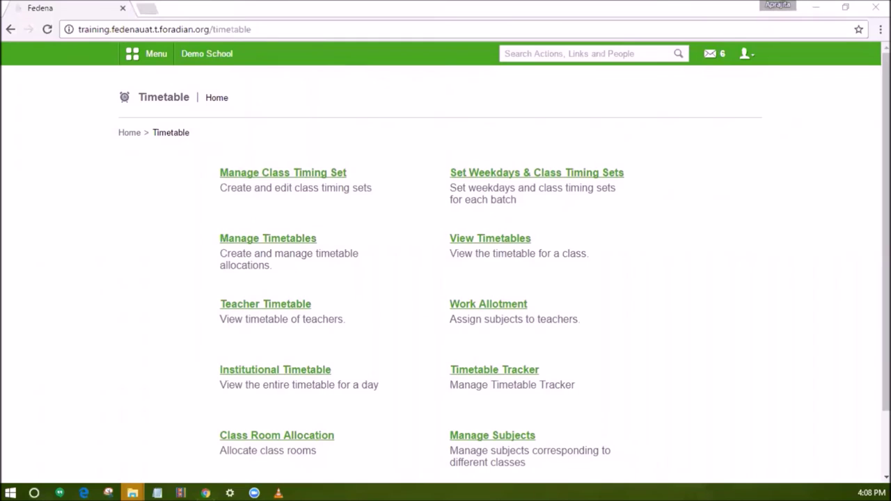
left_click(148, 314)
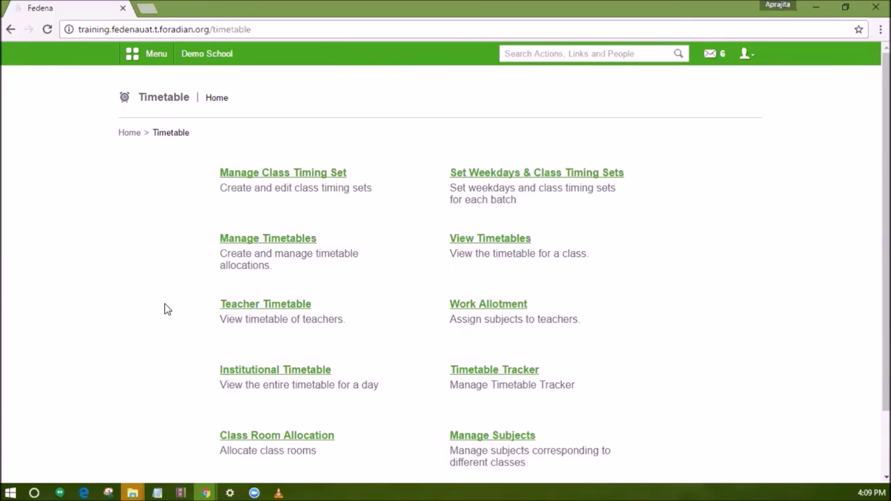
Open Manage Subjects for class Grade 1(Normal), batch G1 - A(2015-2016).
scroll(522, 382, "down", 2)
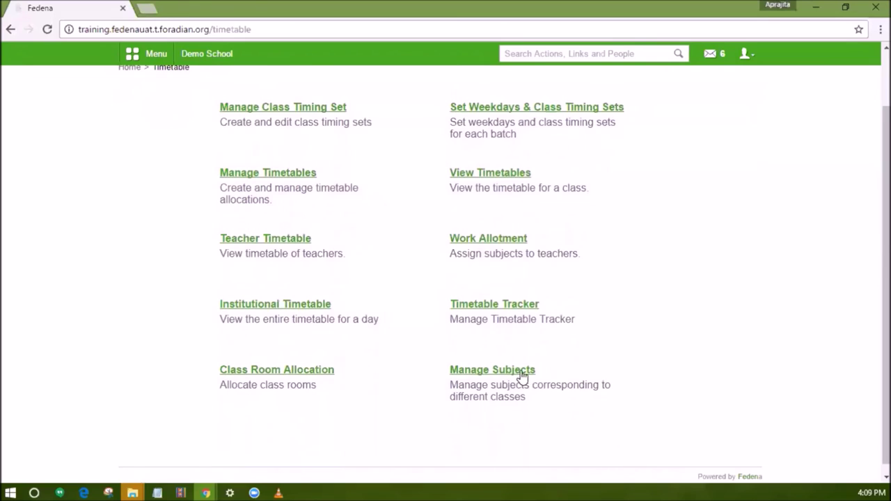
left_click(522, 373)
left_click(215, 211)
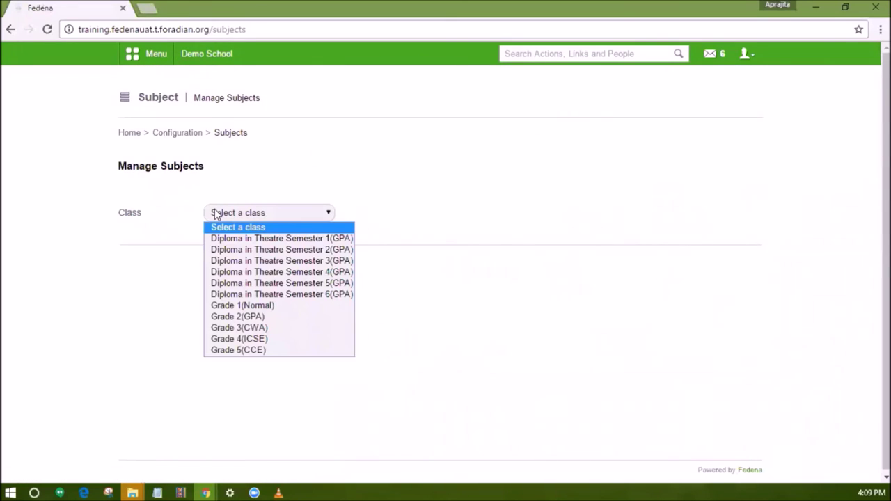
left_click(240, 304)
left_click(491, 220)
left_click(493, 238)
scroll(493, 243, "down", 3)
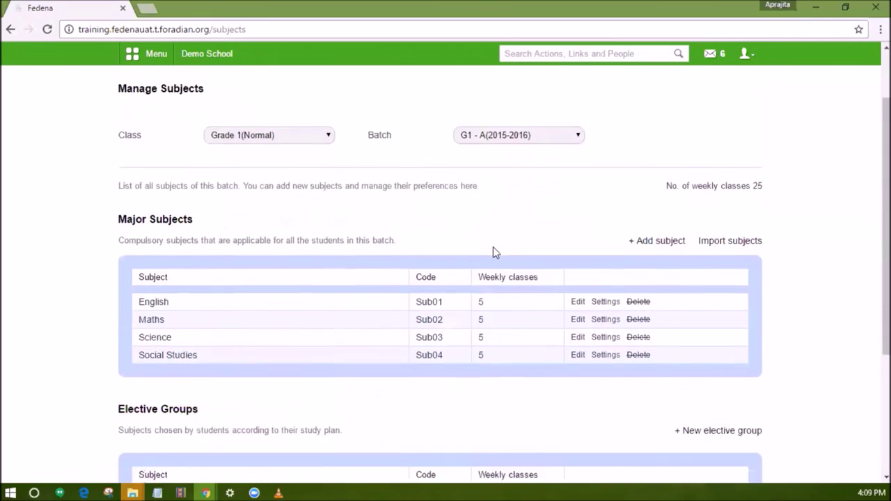
scroll(493, 249, "down", 1)
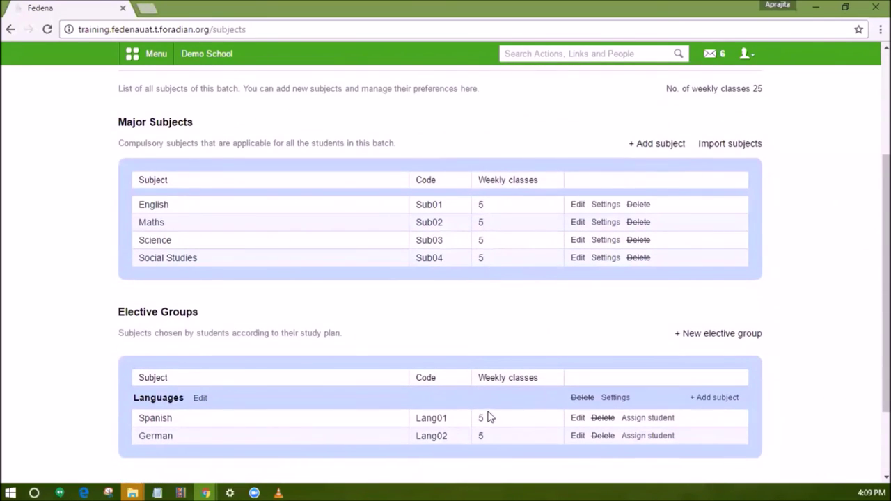
Highlight the weekly classes total of 25 and the No. of weekly classes label.
left_click_drag(753, 90, 757, 89)
scroll(730, 99, "up", 2)
left_click_drag(665, 175, 746, 178)
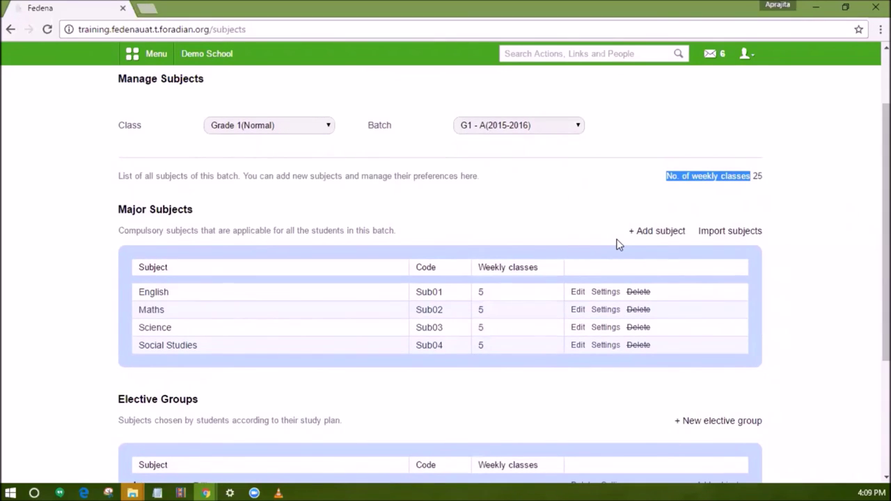
scroll(619, 245, "up", 2)
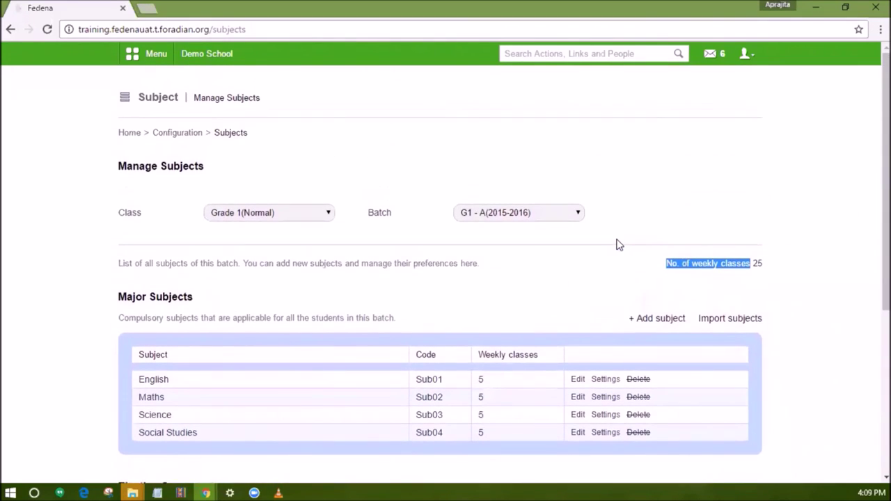
Go to Timetable's Manage Timetables page and start a new timetable.
left_click(133, 54)
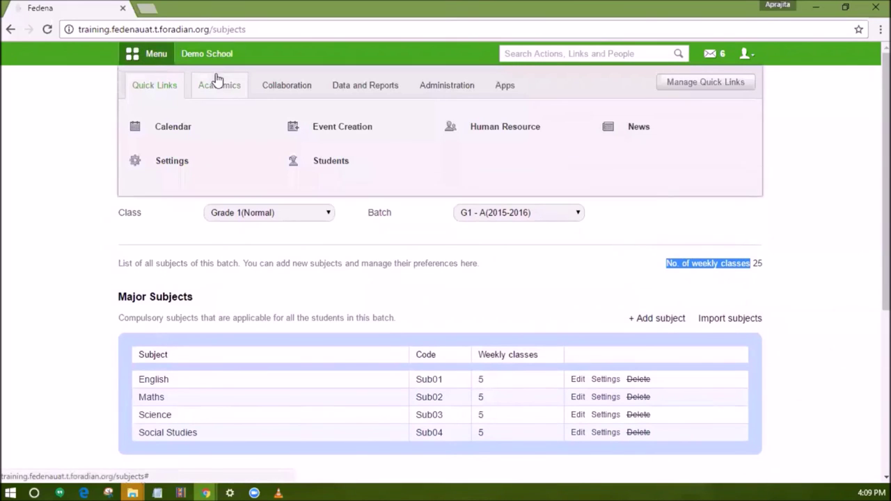
left_click(222, 89)
left_click(324, 234)
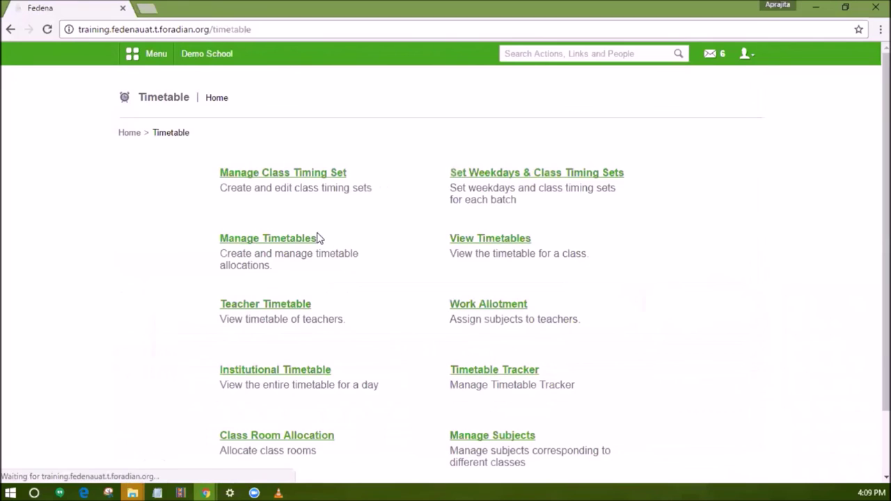
left_click(301, 240)
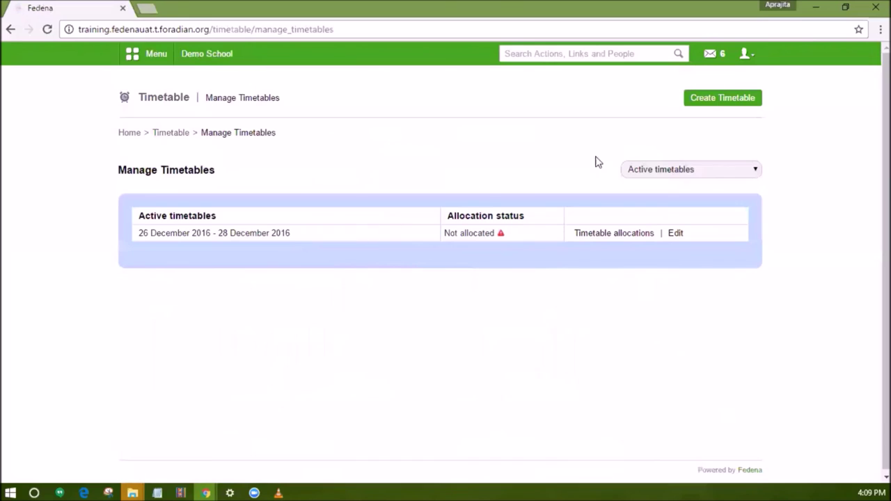
left_click(702, 110)
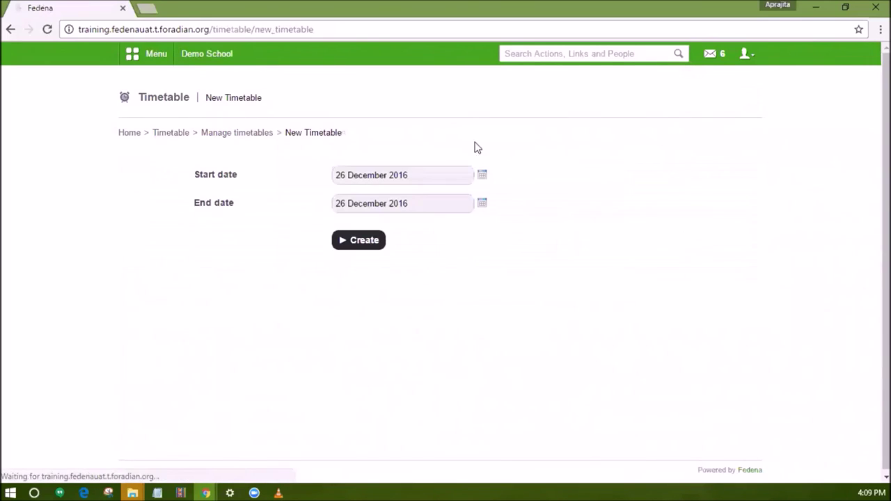
Pick start date 30 December 2016 and end date 06 January 2017, then create it.
left_click(482, 178)
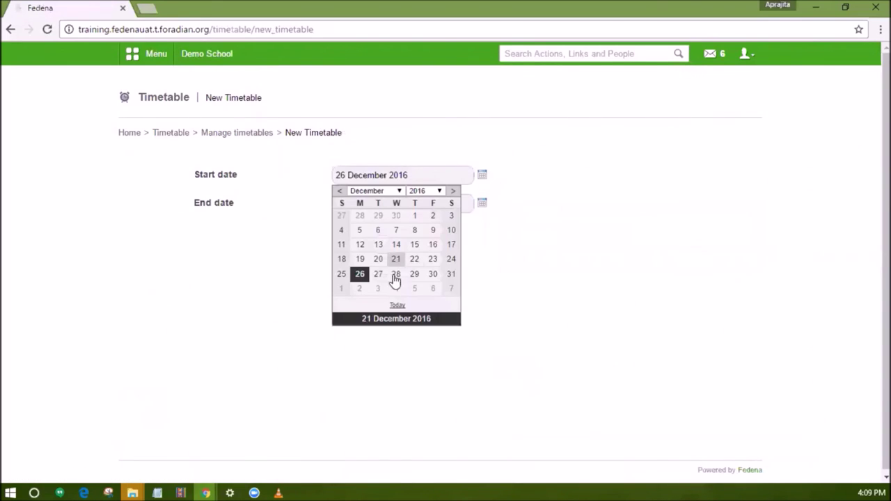
left_click(434, 275)
left_click(483, 206)
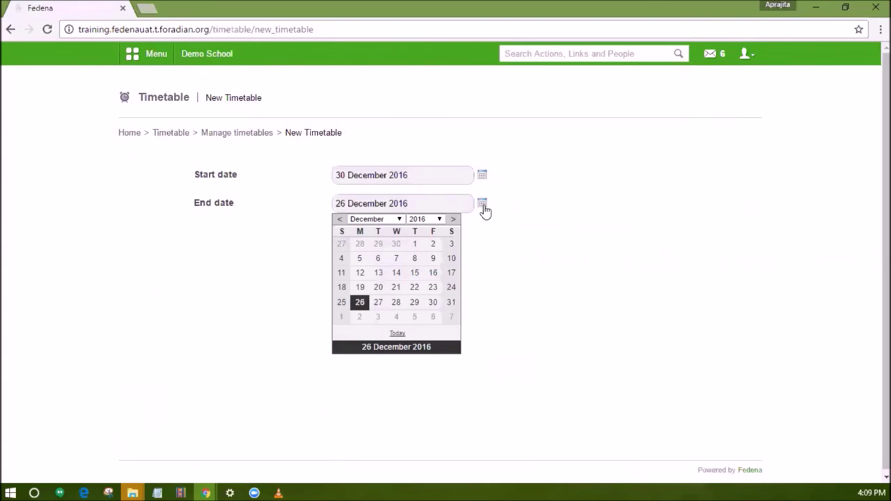
left_click(433, 317)
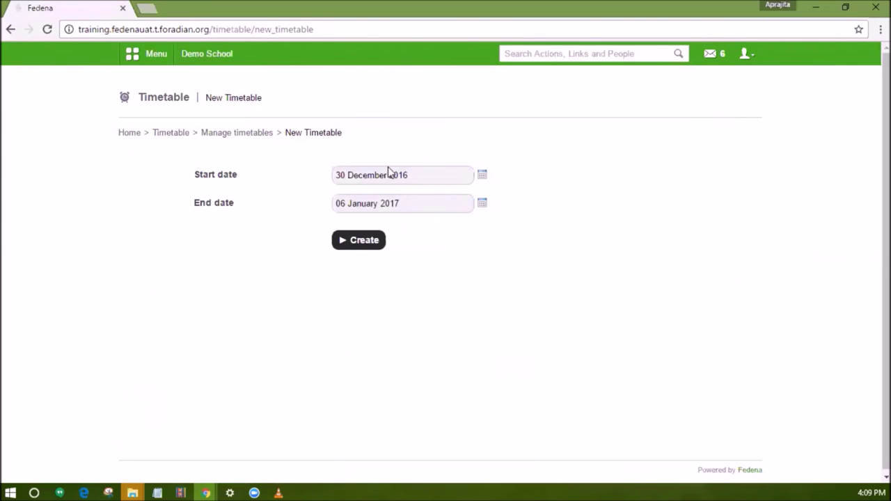
left_click(371, 249)
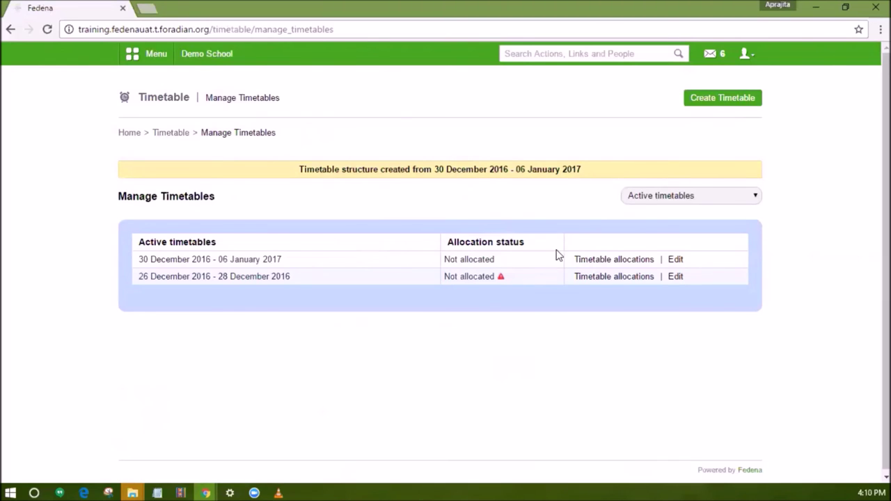
Open auto allocation for the new, not-yet-allocated timetable.
left_click_drag(443, 259, 491, 262)
left_click(605, 259)
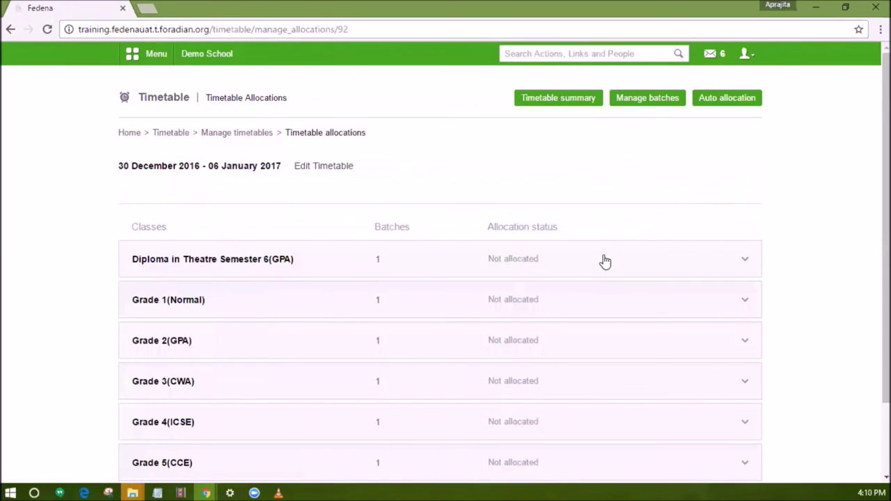
left_click(713, 103)
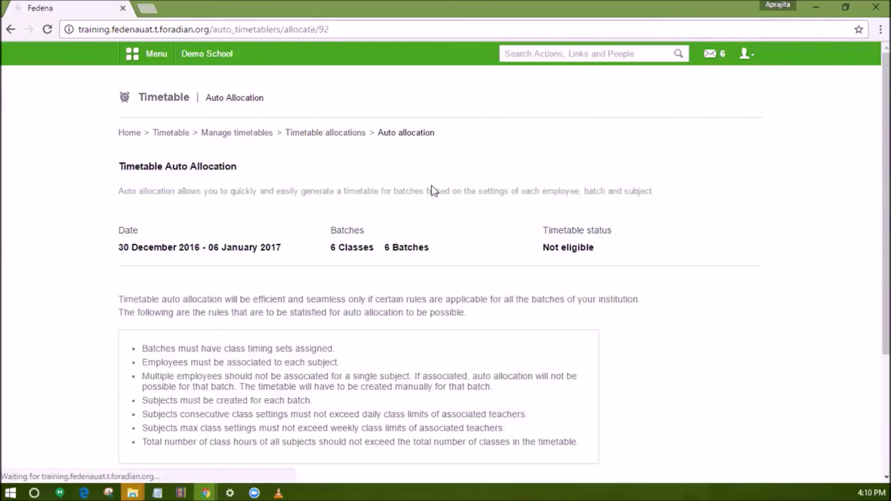
scroll(487, 264, "down", 3)
left_click_drag(581, 327, 136, 240)
scroll(261, 248, "down", 1)
scroll(261, 249, "down", 1)
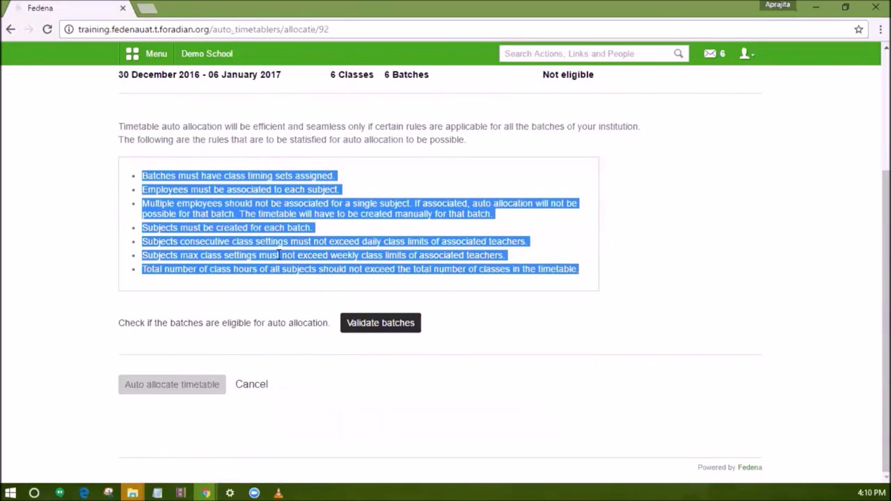
Validate batches and see that Grade 1's batch is ineligible because a subject has multiple teachers.
left_click(360, 324)
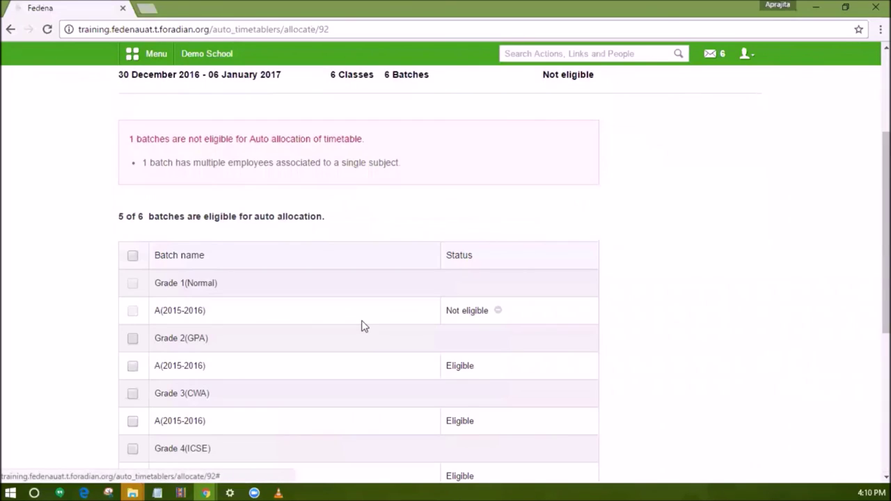
scroll(362, 324, "down", 4)
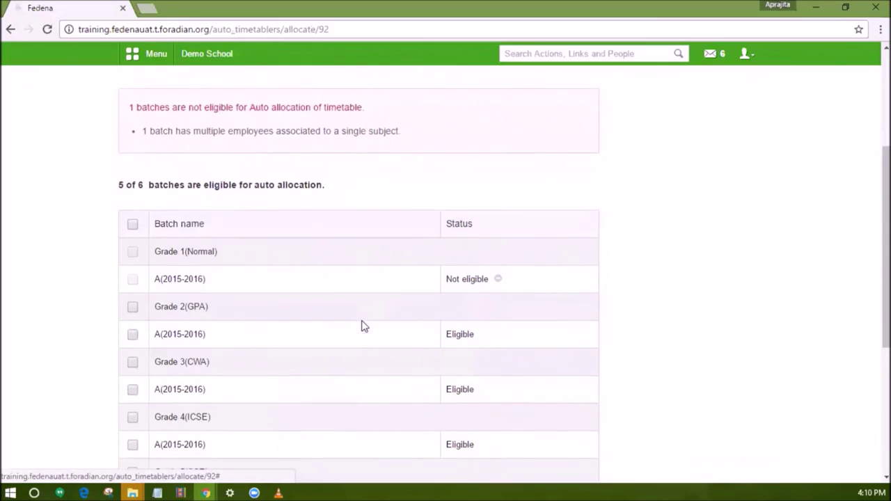
scroll(361, 324, "up", 4)
left_click_drag(404, 167, 141, 167)
mouse_move(500, 316)
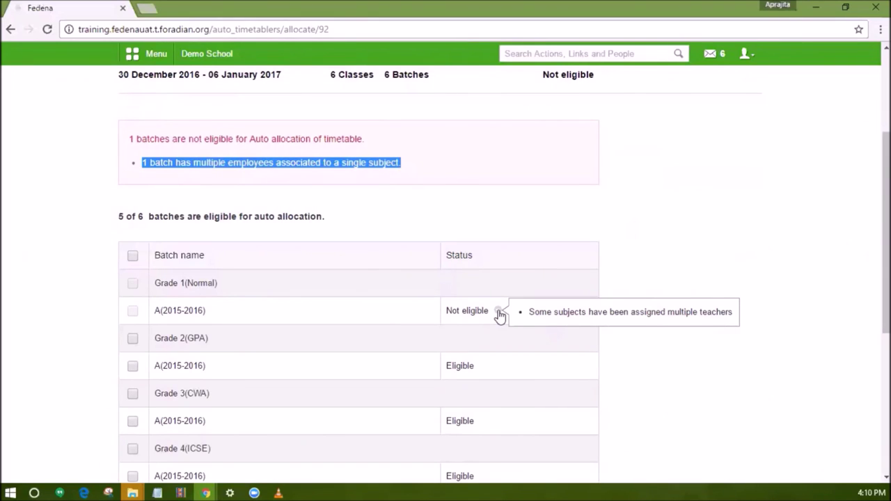
Delete the second English teacher from batch G1 - A(2015-2016) in Employee subject association.
left_click(136, 58)
left_click(465, 85)
left_click(480, 126)
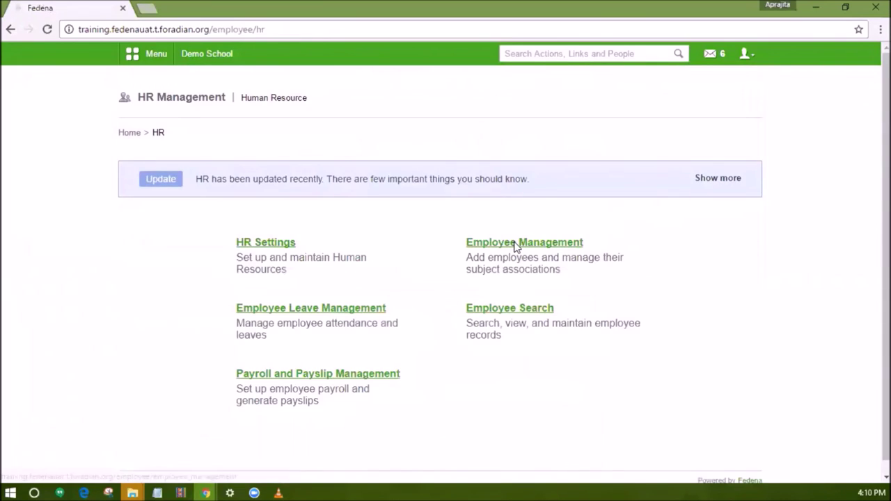
left_click(515, 244)
left_click(501, 174)
left_click(325, 178)
left_click(336, 211)
left_click(335, 204)
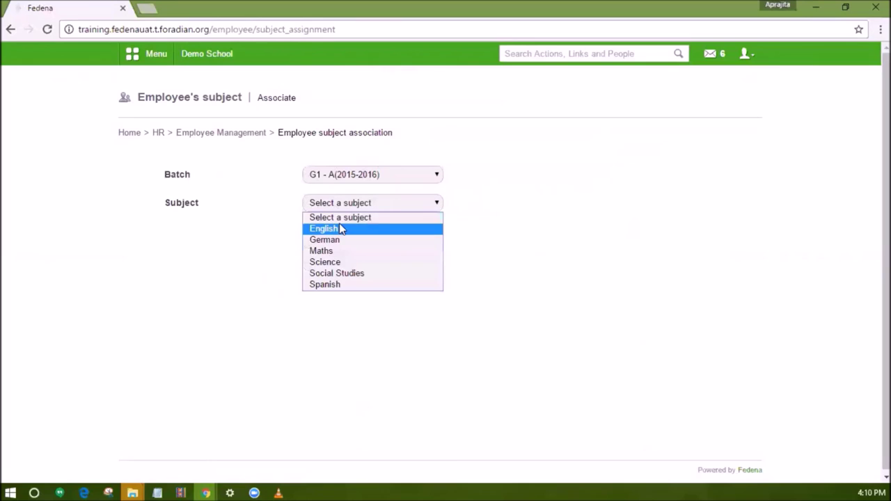
left_click(341, 228)
left_click(536, 285)
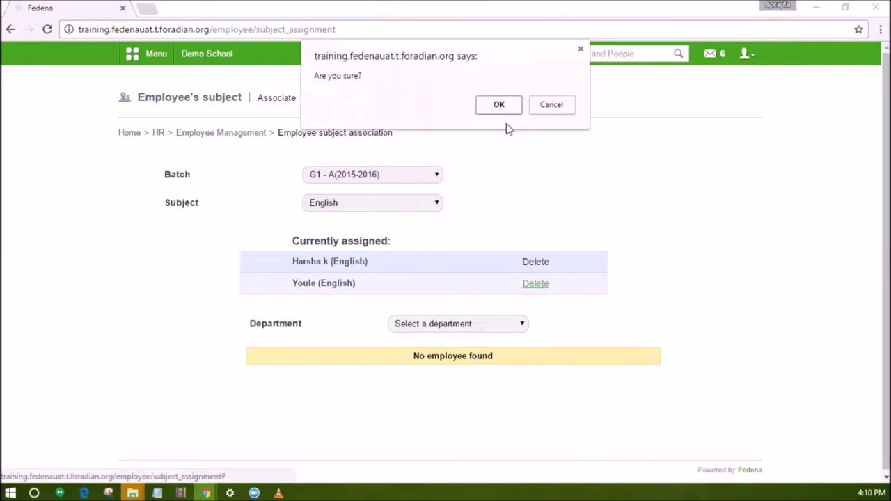
left_click(498, 105)
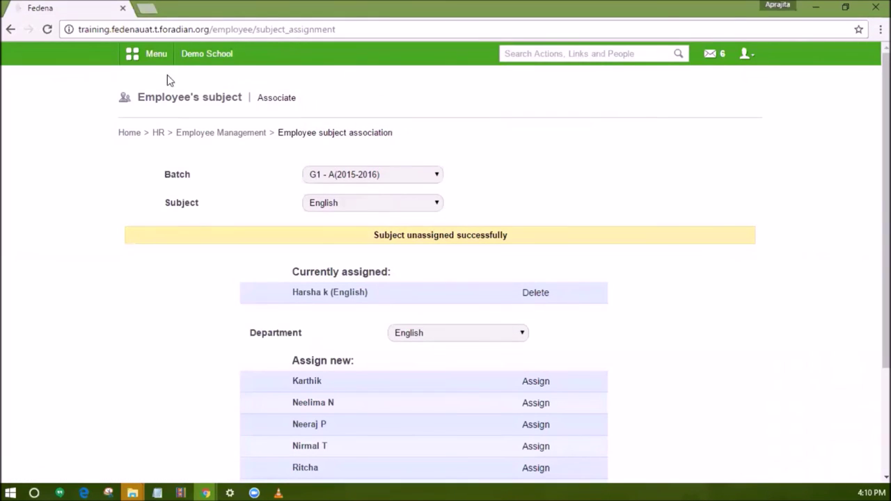
Return to the new timetable's auto allocation page via Manage Timetables.
left_click(149, 54)
left_click(229, 86)
left_click(331, 238)
left_click(292, 273)
left_click(592, 236)
left_click(717, 101)
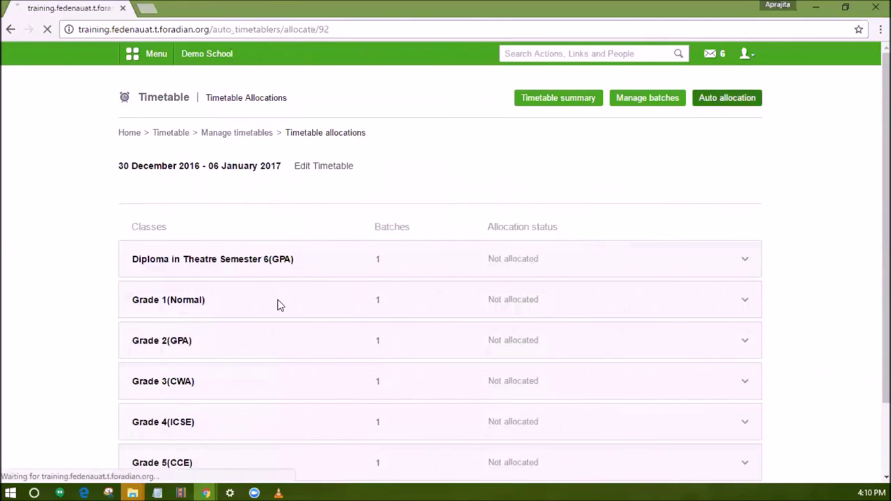
Validate batches, select all batches under Selective batches, and auto-allocate the timetable.
scroll(322, 318, "down", 2)
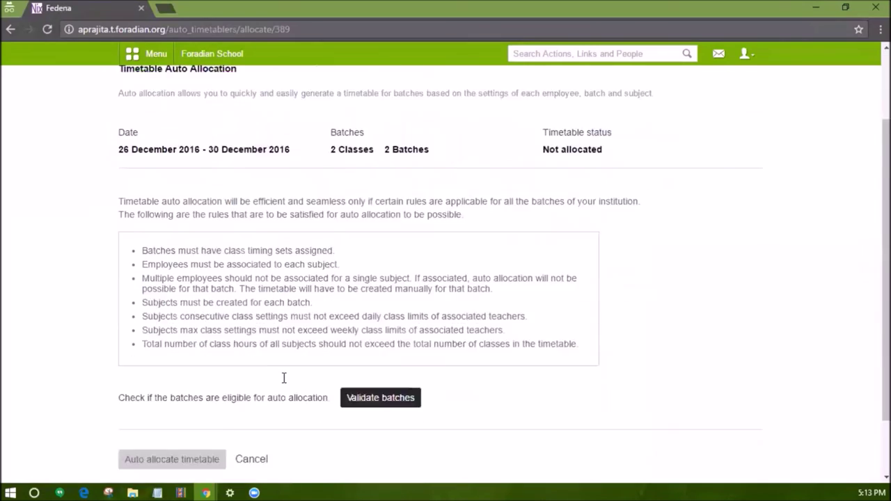
scroll(372, 330, "down", 2)
left_click(372, 330)
left_click(304, 302)
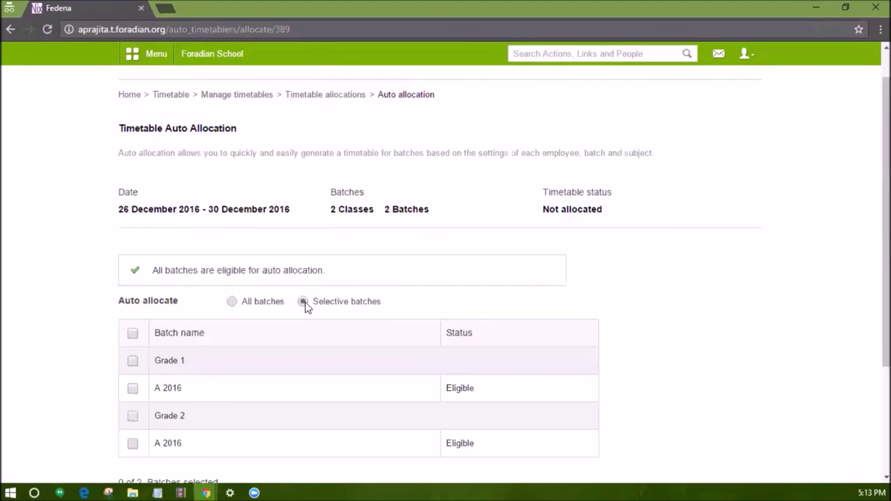
scroll(304, 308, "down", 2)
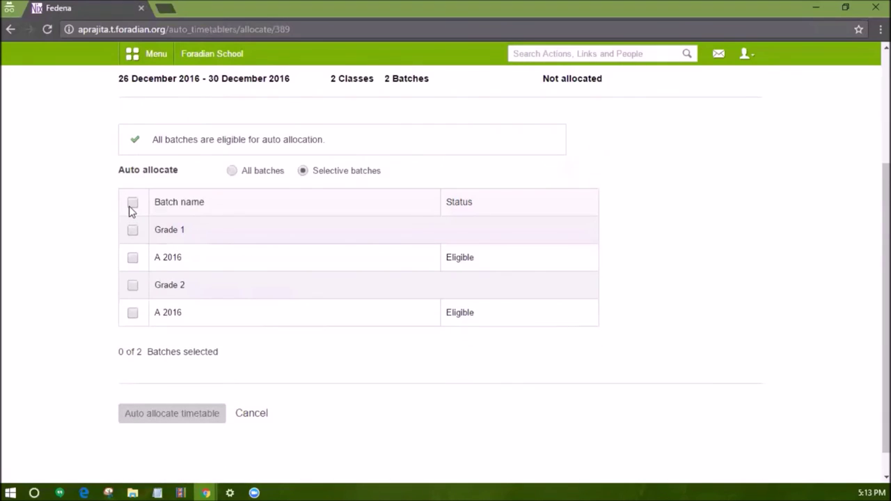
left_click(132, 203)
left_click(145, 418)
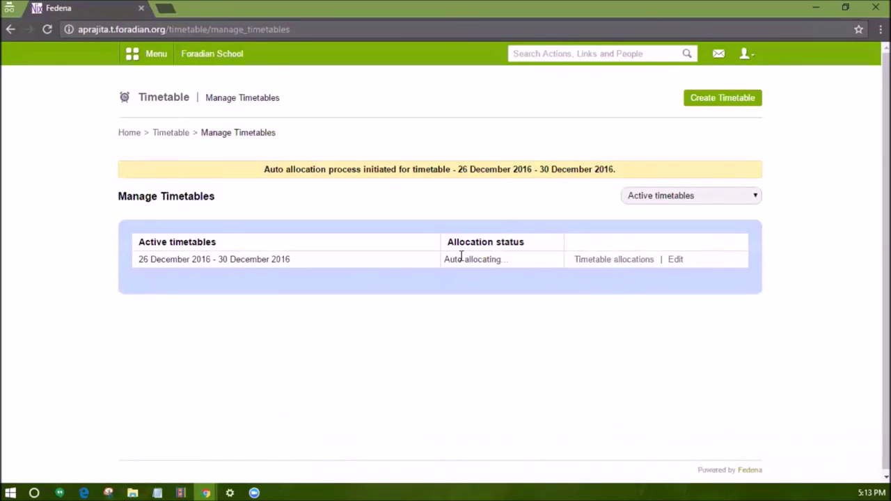
Reload to confirm the 26–30 December 2016 timetable is Completely allocated.
left_click_drag(443, 260, 511, 253)
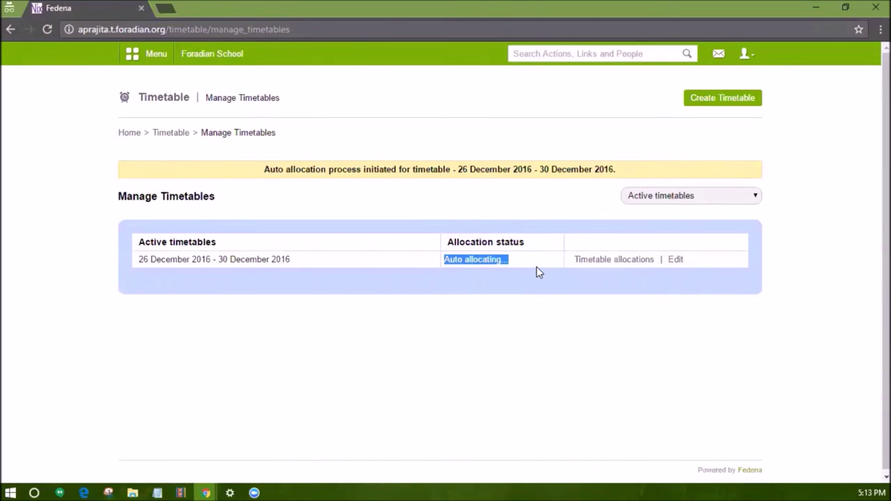
left_click(538, 271)
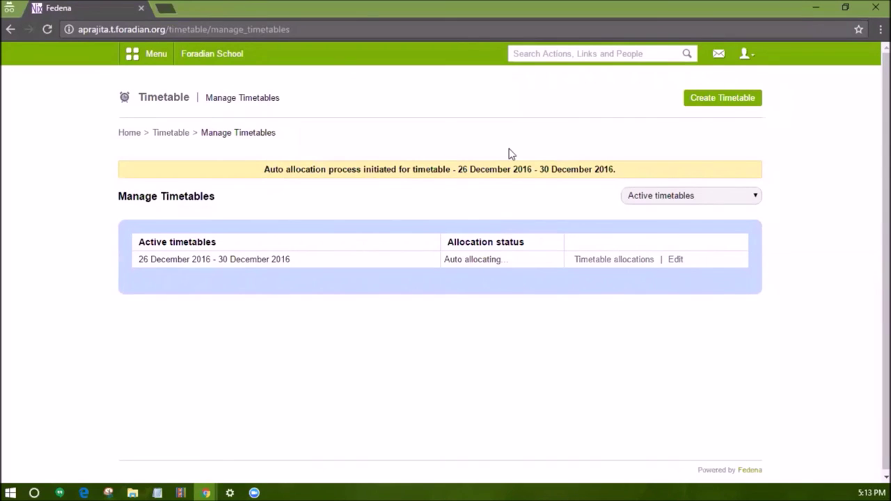
left_click(279, 29)
key("Return")
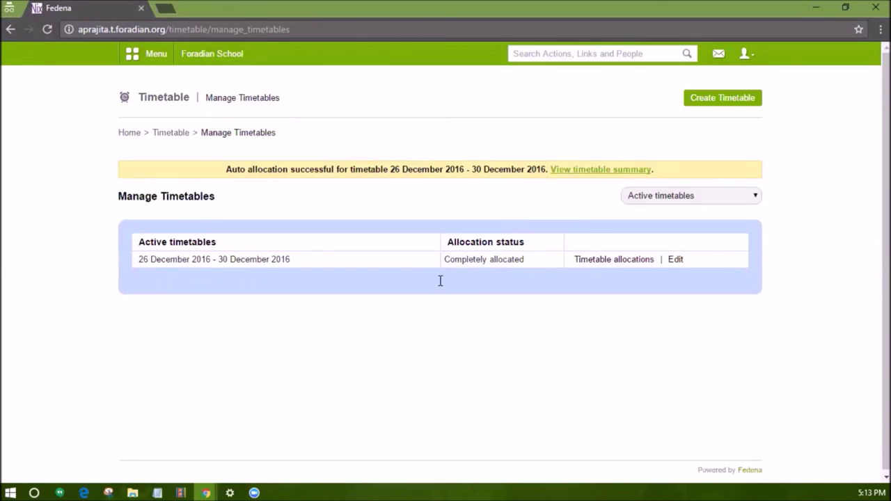
triple_click(526, 259)
left_click(607, 262)
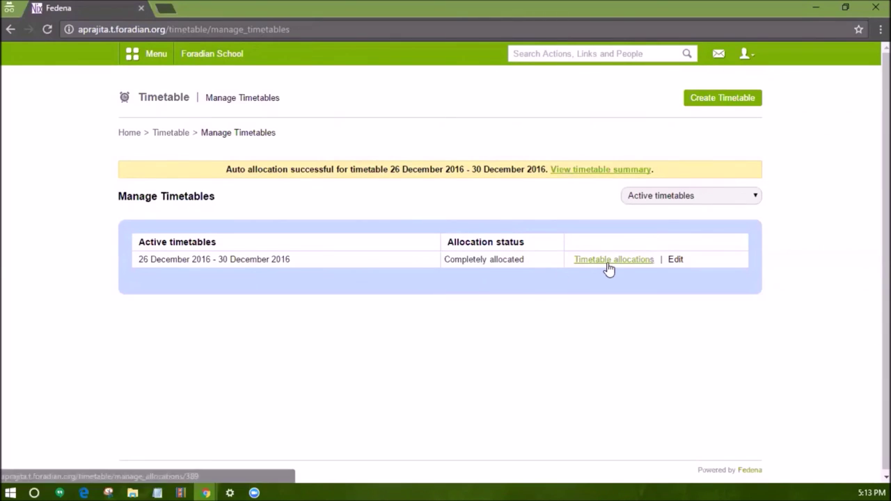
Expand Grade 1 and view batch A 2016's weekly grid with all 31 classes allocated.
left_click(479, 263)
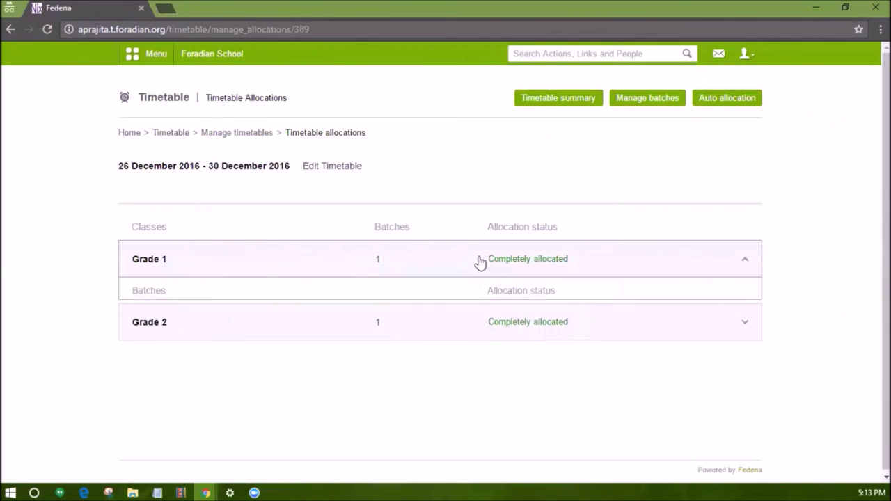
left_click(647, 318)
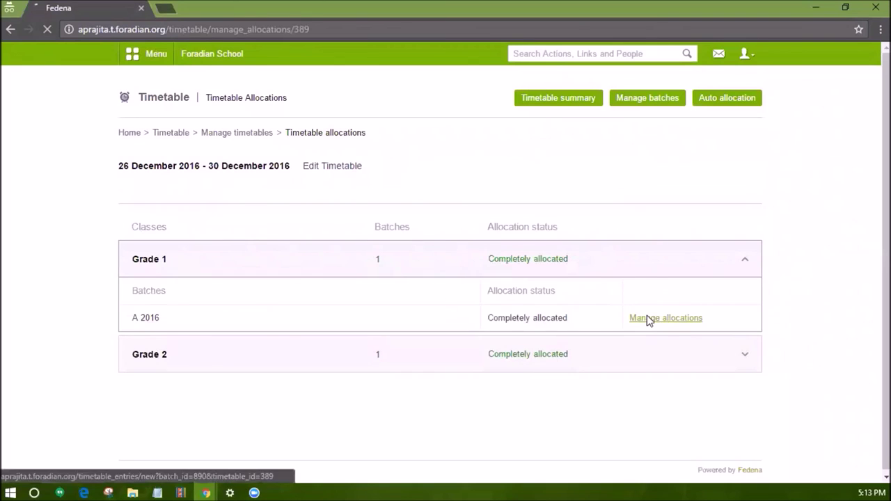
scroll(522, 345, "down", 5)
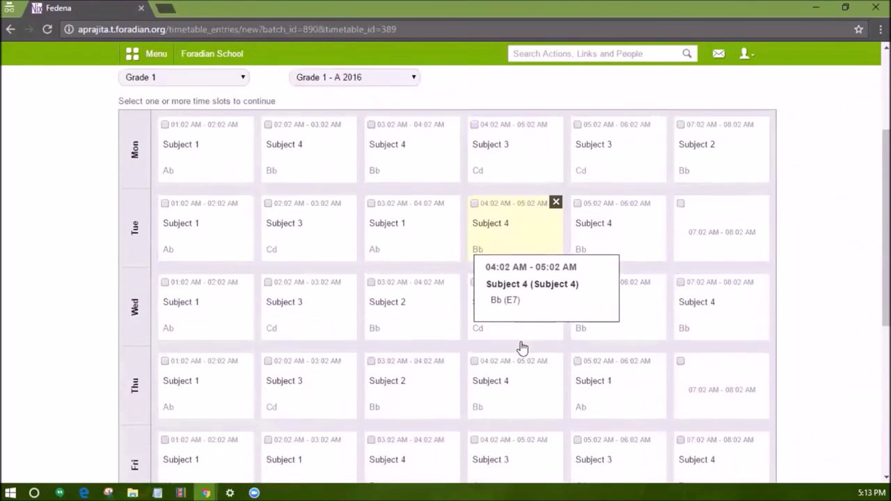
scroll(522, 346, "down", 2)
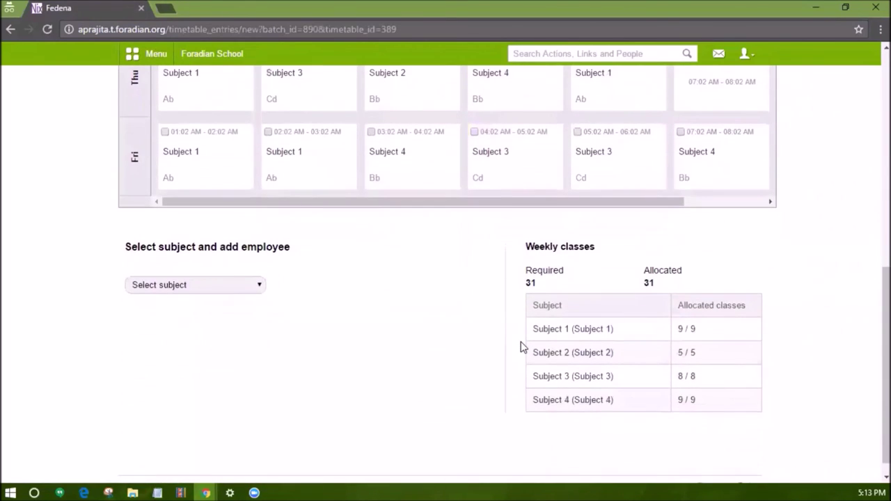
scroll(522, 346, "up", 5)
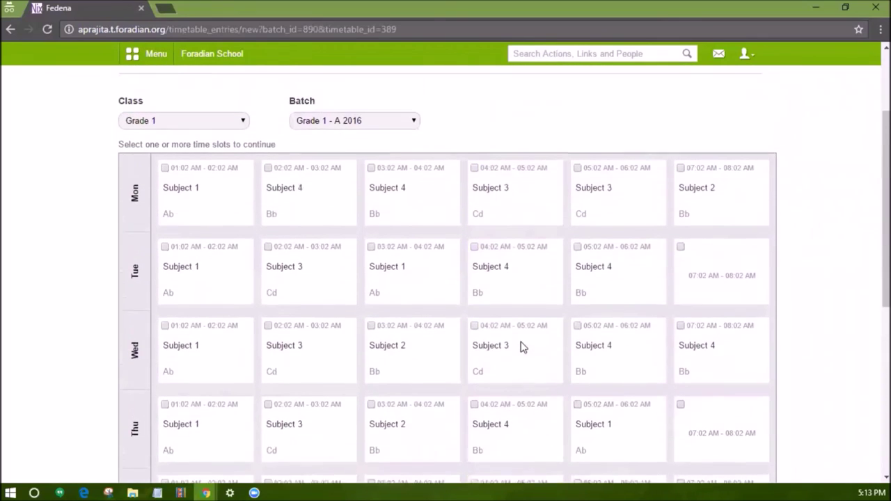
scroll(532, 220, "up", 1)
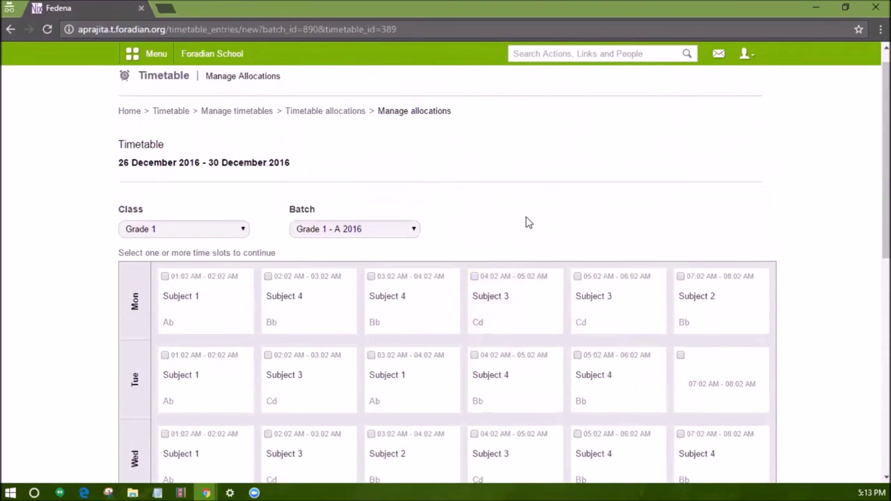
scroll(529, 222, "down", 1)
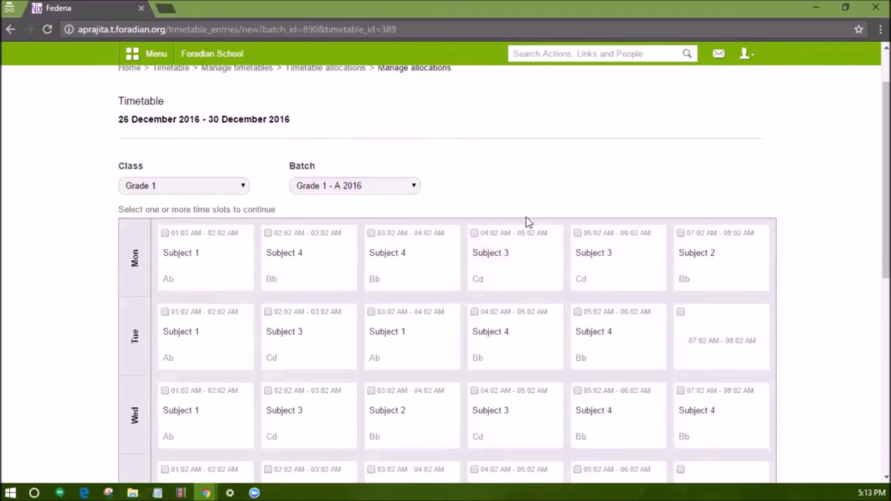